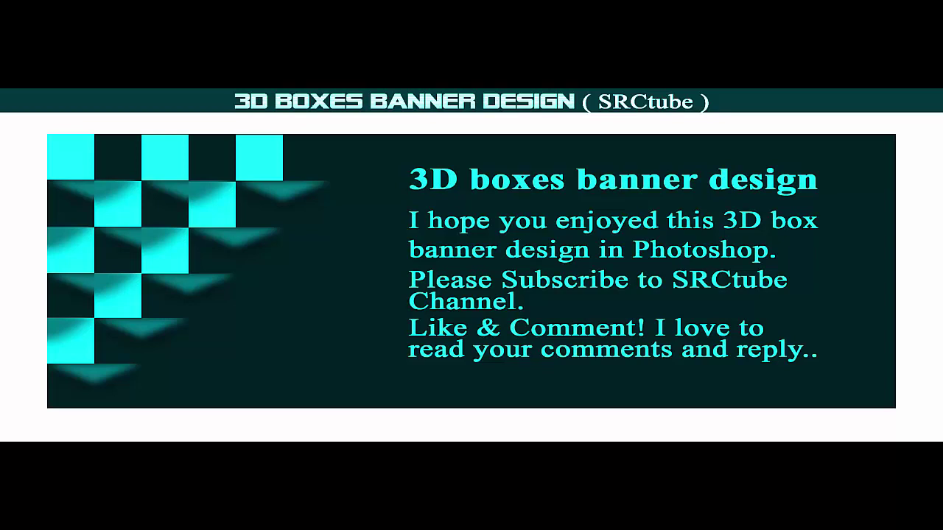
- Create a new document 2000 px wide by 750 px high from File > New
click(38, 10)
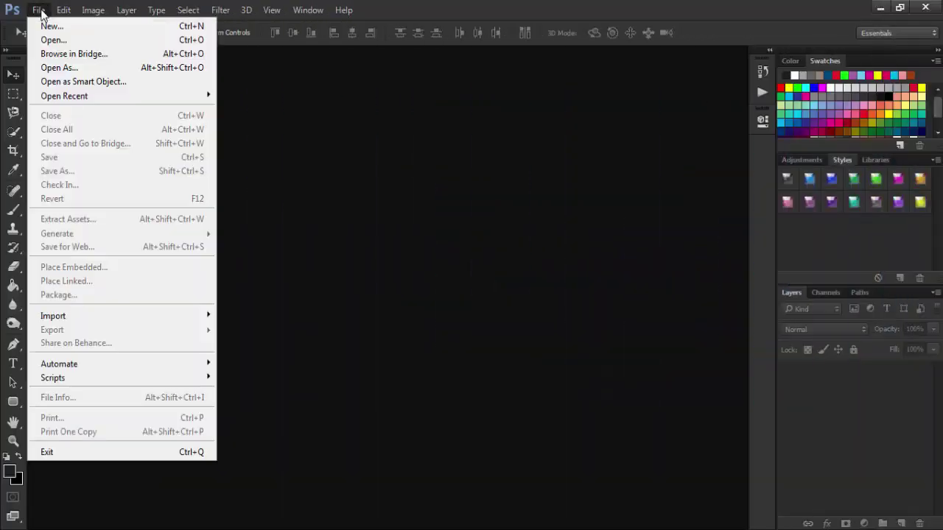
click(166, 27)
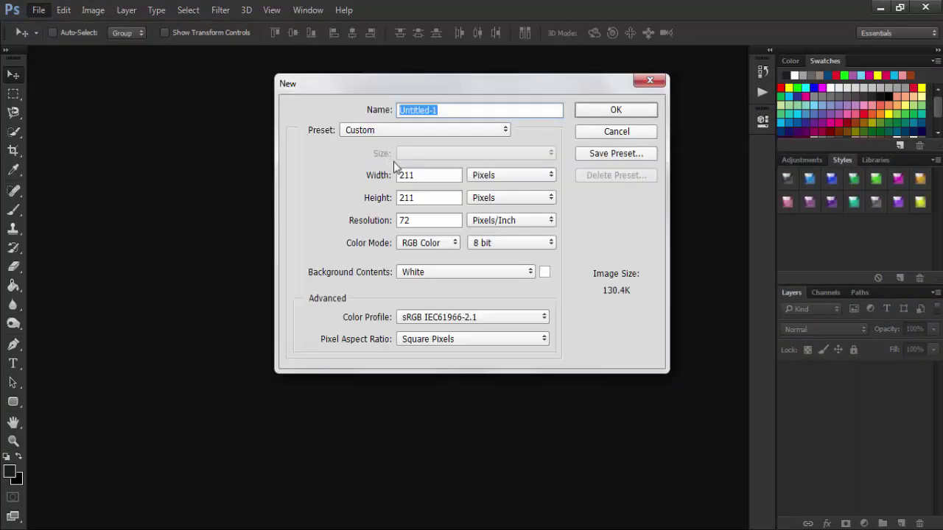
double_click(426, 177)
text(20)
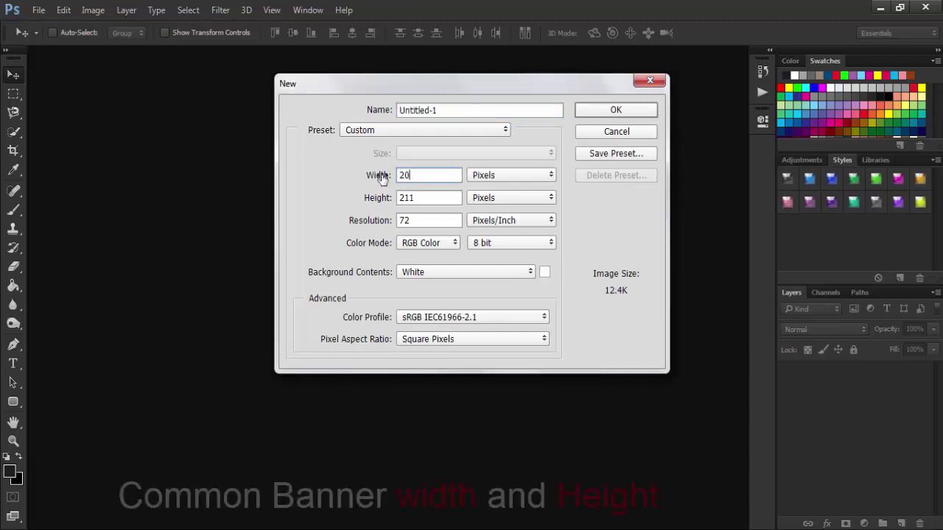
text(00)
key(Tab)
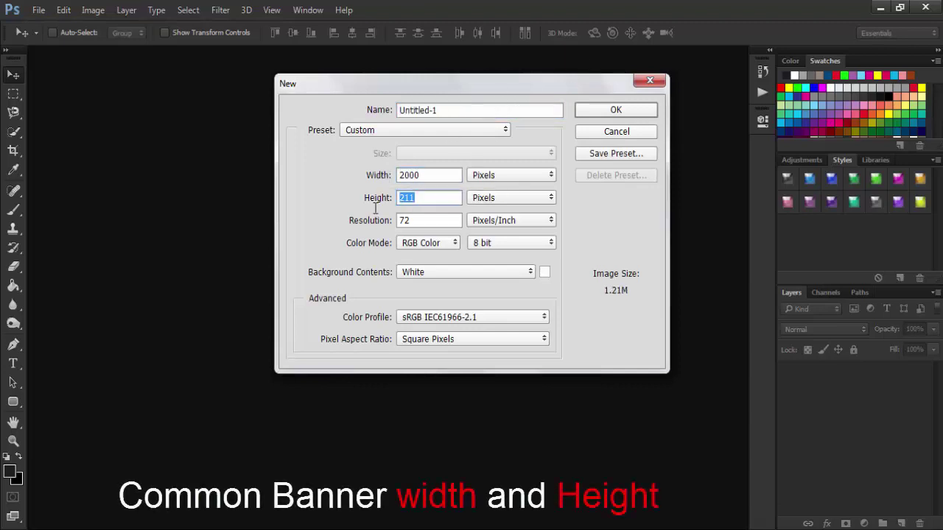
text(7)
text(50)
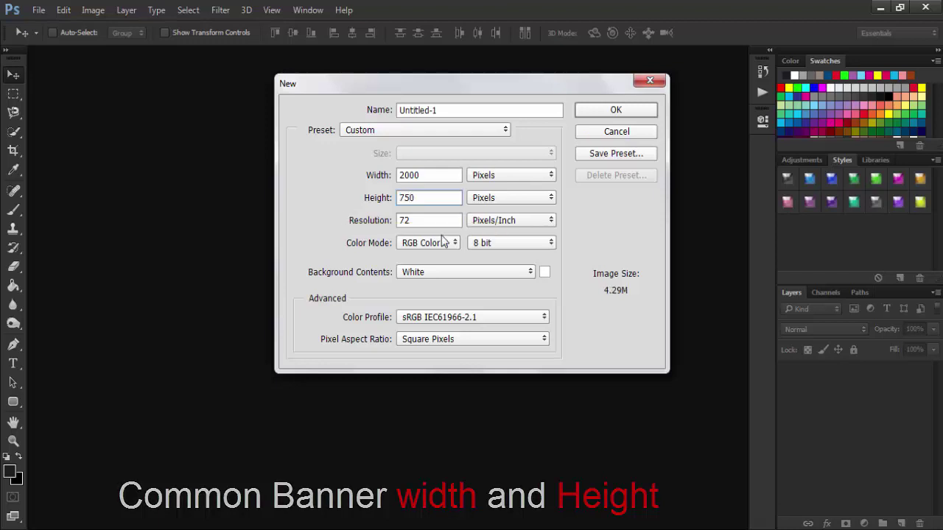
click(587, 118)
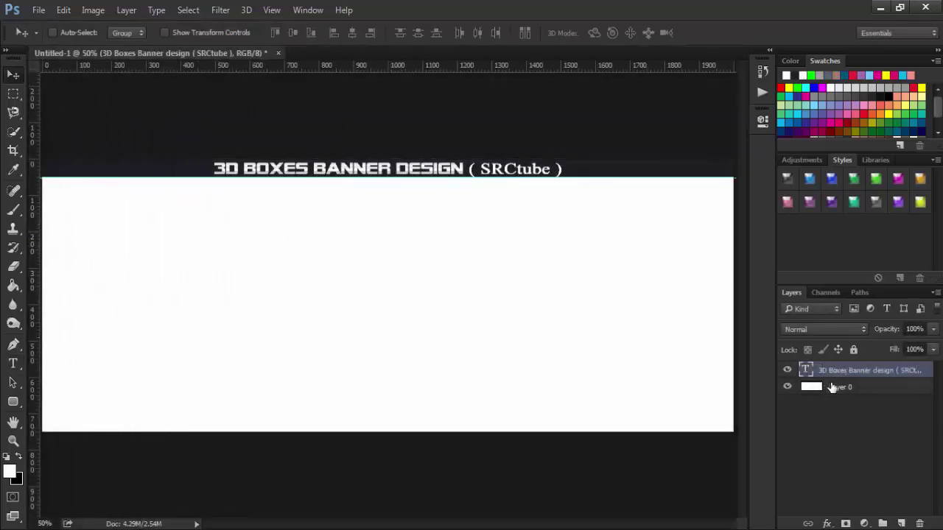
- Add a new empty Layer 1 and move it to the top, above the title text
click(831, 389)
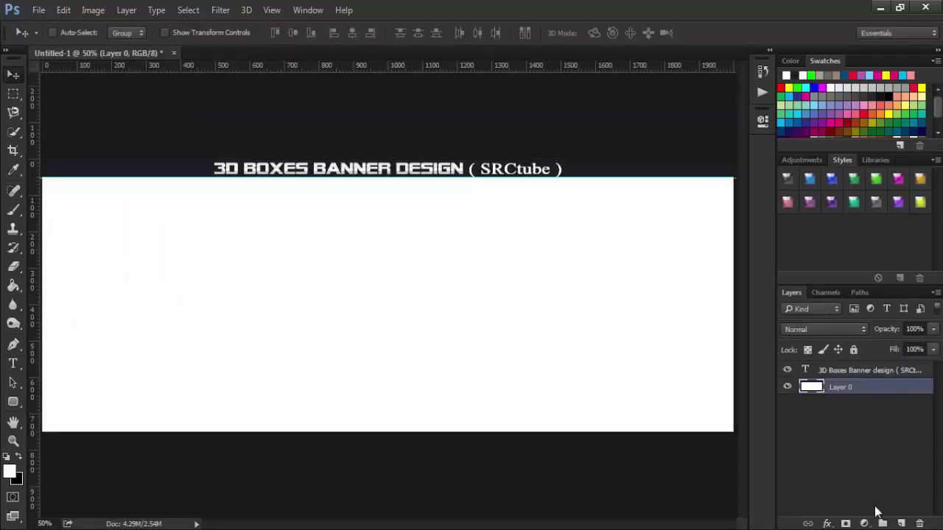
click(900, 524)
drag(813, 388, 808, 372)
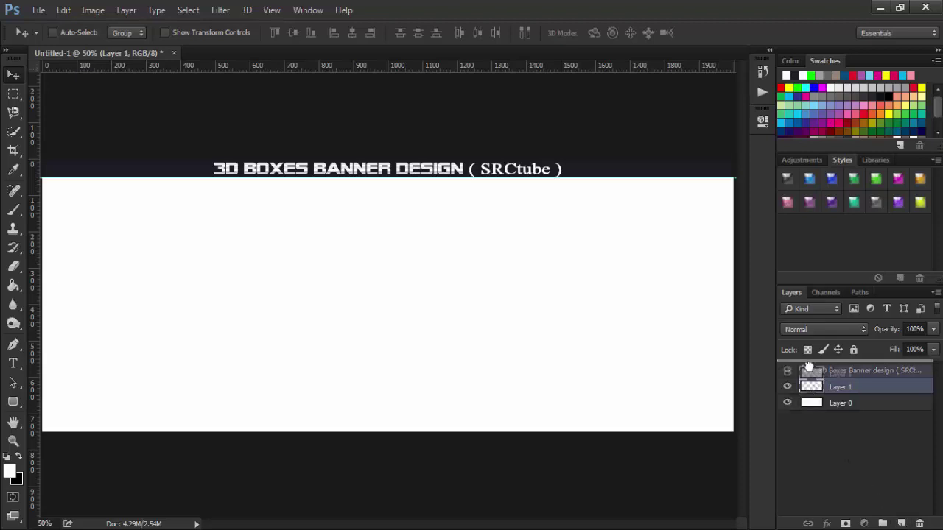
key(m)
click(266, 9)
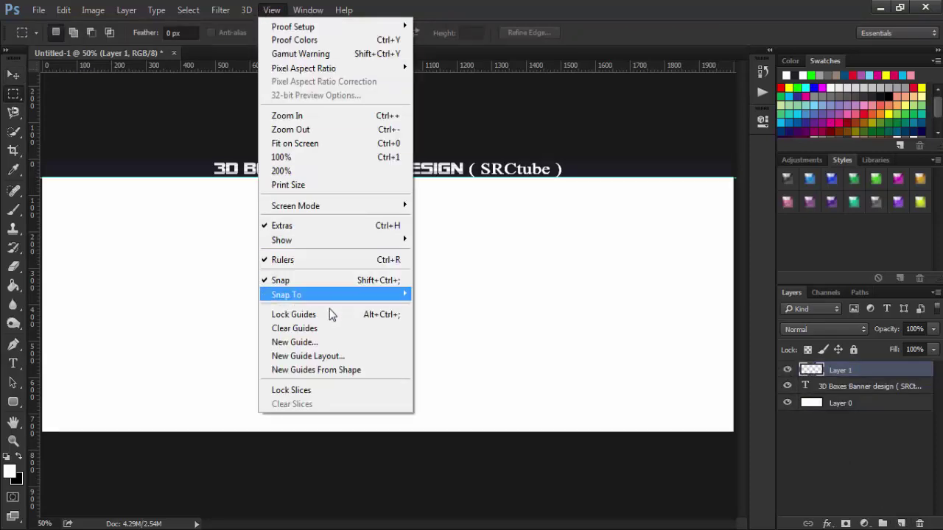
- In New Guide Layout, set 20 columns, enable rows, and zero the column gutter
click(360, 356)
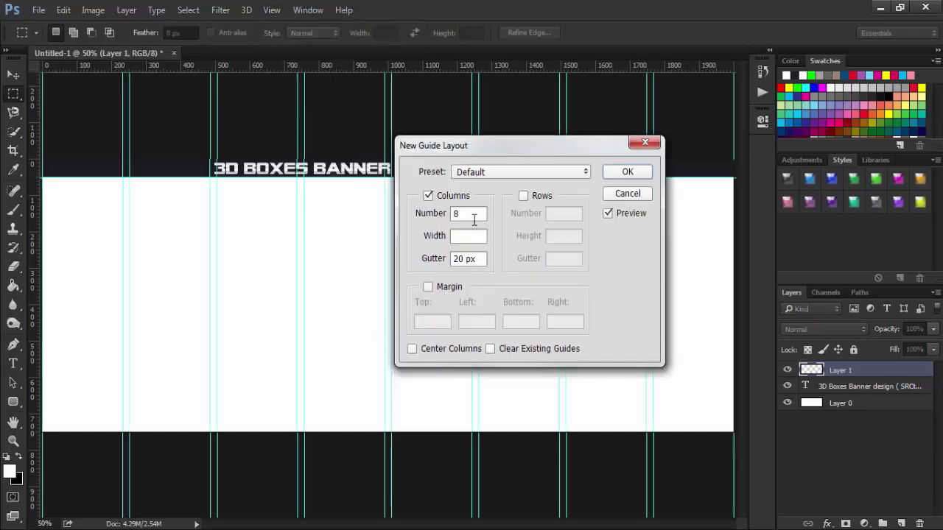
click(473, 214)
scroll(473, 214, up, 4)
scroll(473, 214, up, 4)
scroll(474, 213, up, 4)
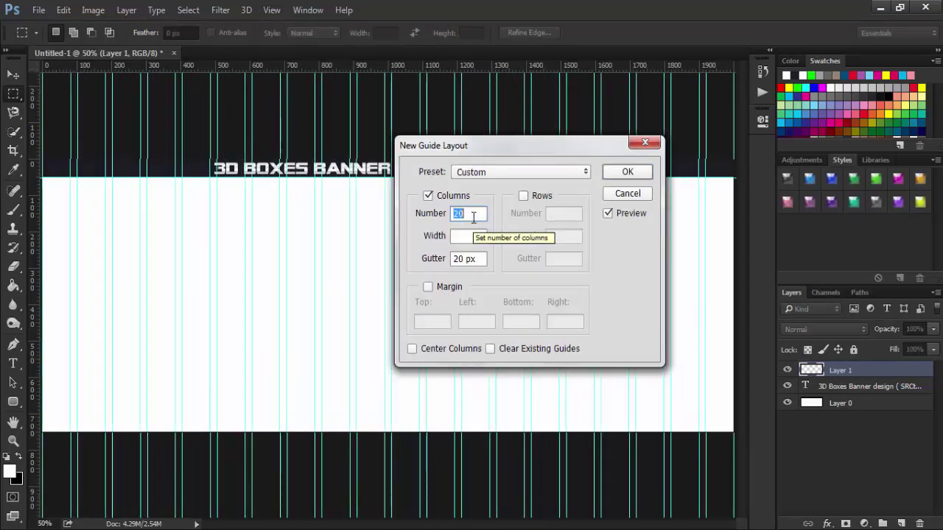
click(523, 196)
click(556, 213)
scroll(558, 213, up, 5)
scroll(558, 214, up, 5)
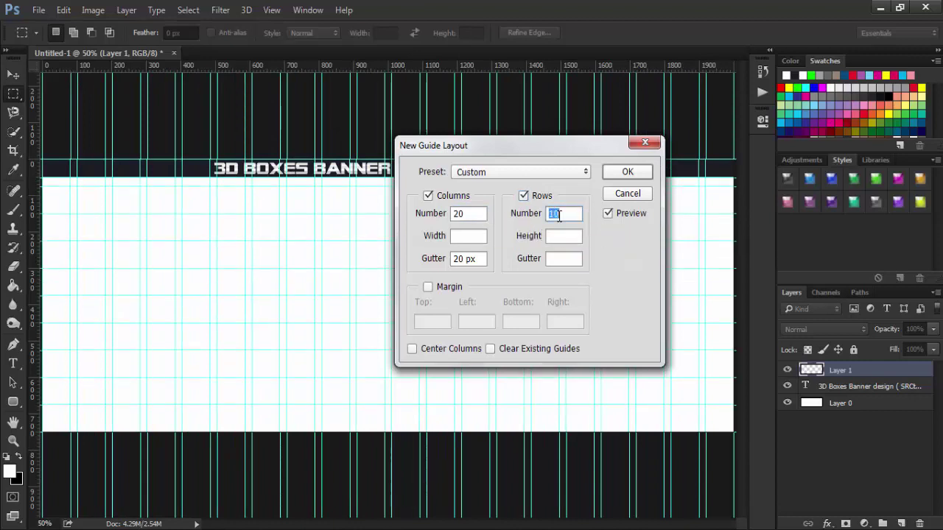
scroll(558, 214, up, 3)
scroll(558, 213, up, 4)
scroll(559, 214, up, 3)
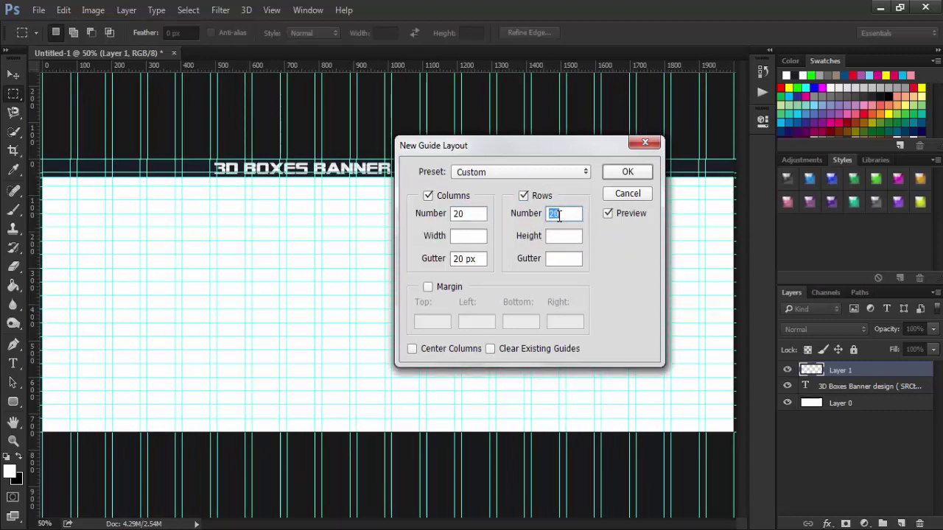
click(465, 257)
scroll(465, 258, down, 20)
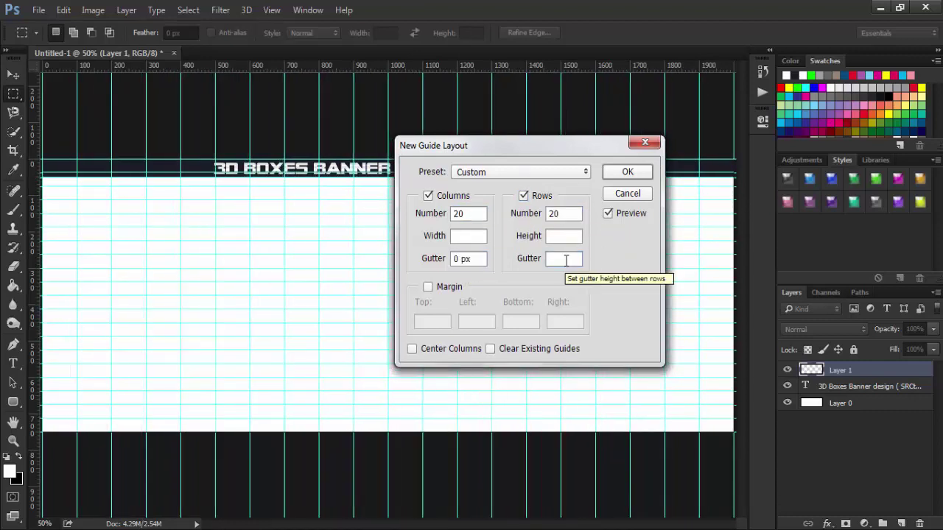
- Set the guide column width to 100 px
click(476, 234)
text(5)
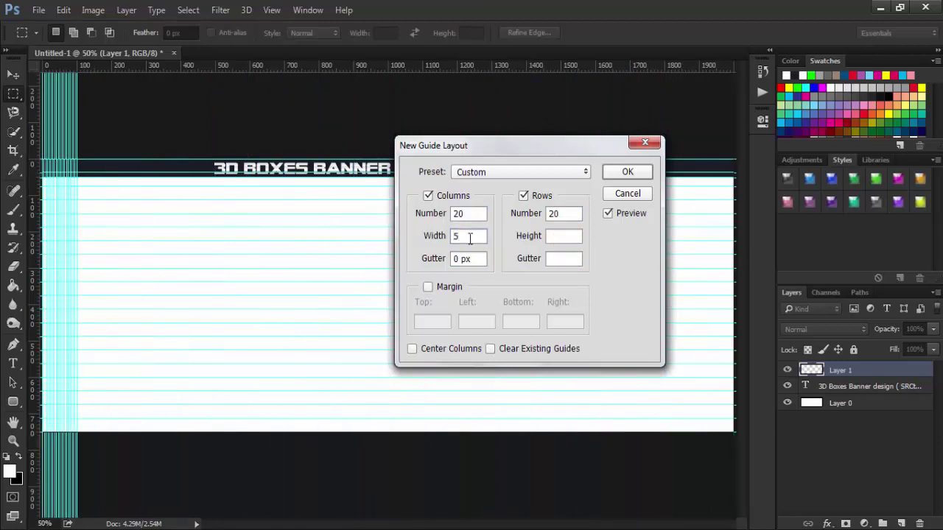
key(BackSpace)
text(20)
key(shift+Tab)
key(BackSpace)
key(Tab)
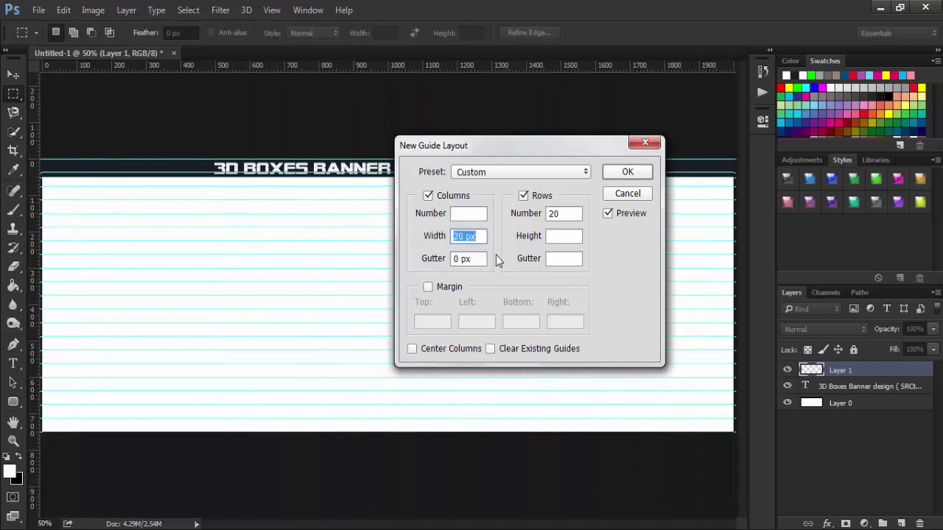
text(35)
key(shift+Tab)
text(15)
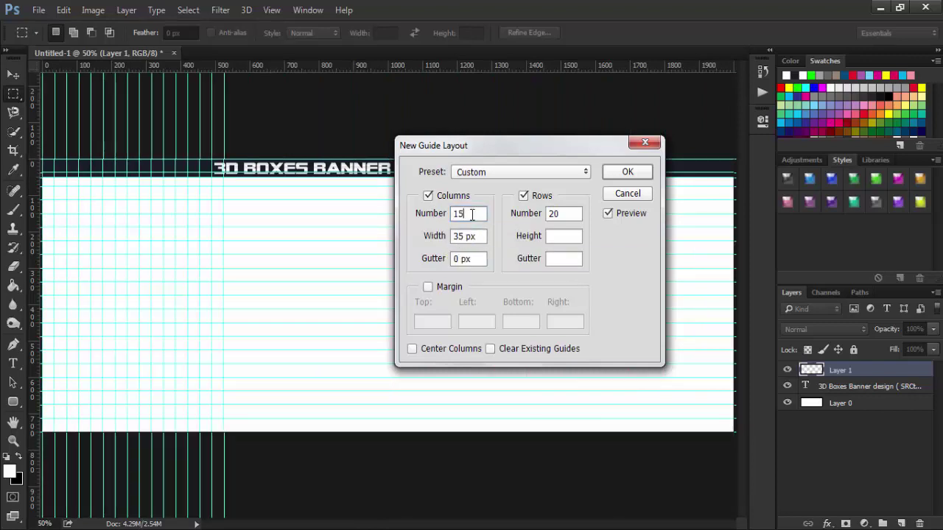
key(BackSpace)
text(0)
double_click(475, 235)
text(88)
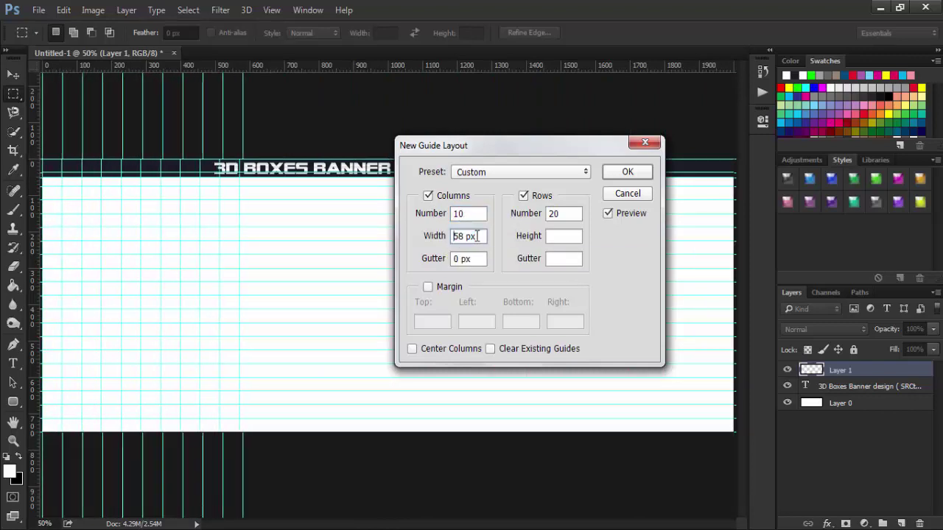
text(101)
click(455, 214)
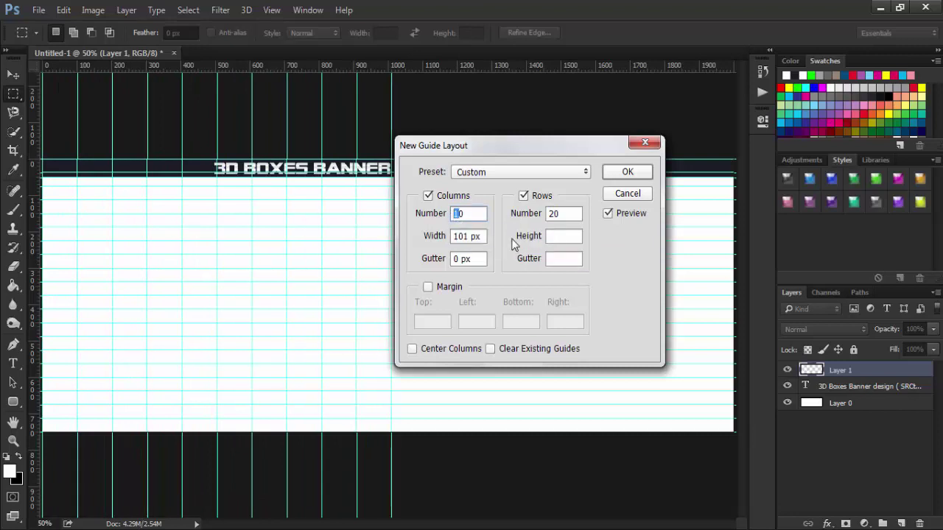
text(2)
double_click(475, 236)
key(Down)
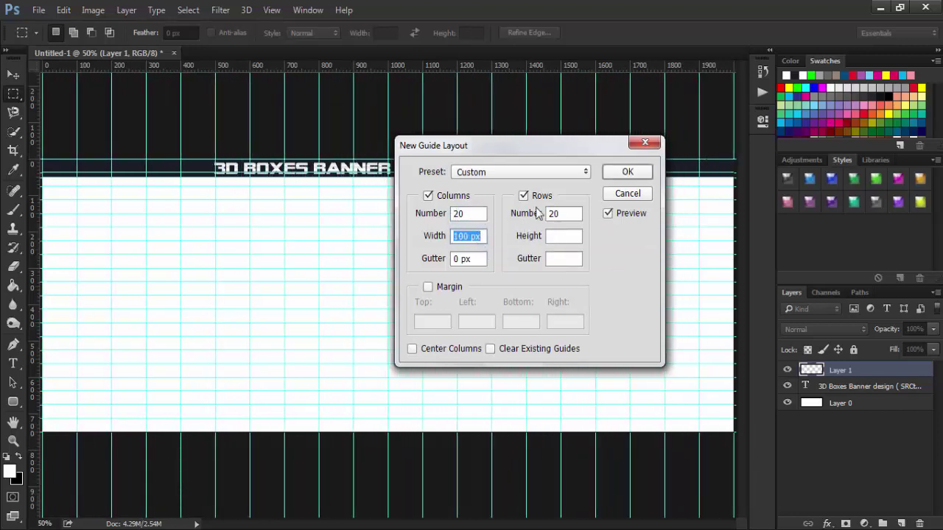
- Enter a row height, a 0 px row gutter and 7 rows
click(569, 232)
text(00)
click(563, 259)
text(0px)
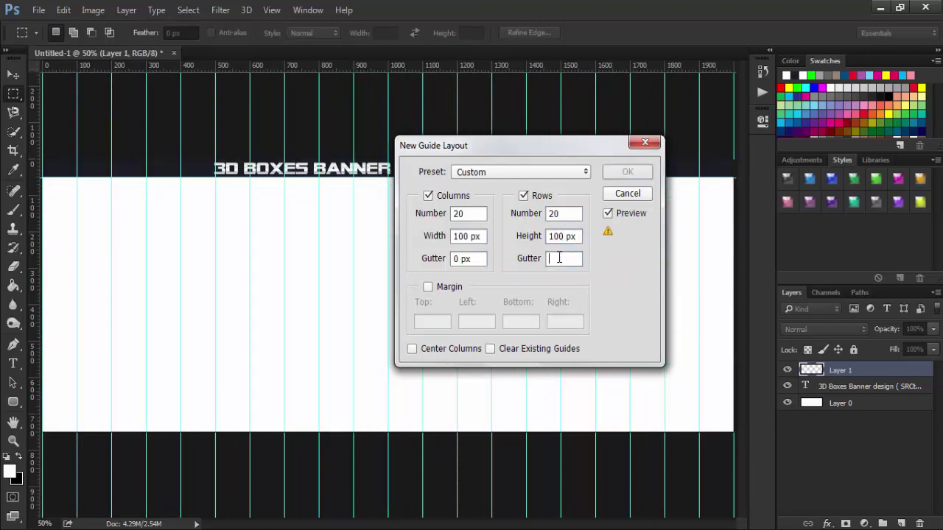
double_click(561, 213)
text(3)
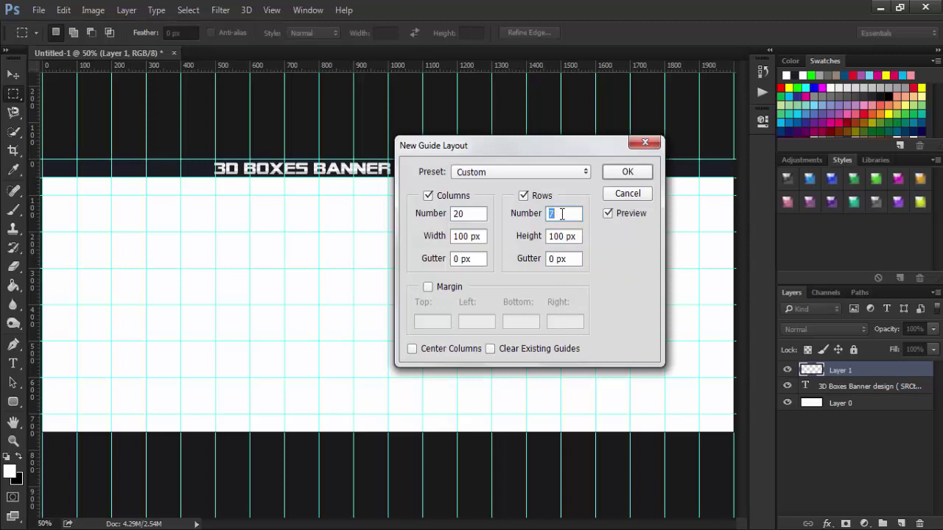
text(7)
- Adjust the row height to 97 px and apply the guide grid
drag(568, 145, 729, 125)
click(725, 219)
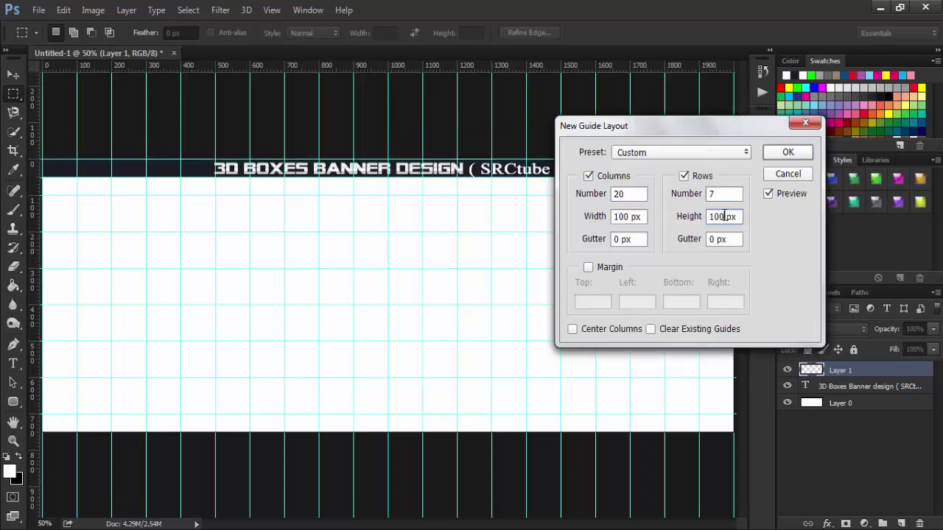
key(Down)
key(Down)
key(Down)
key(Down)
key(Down)
key(Down)
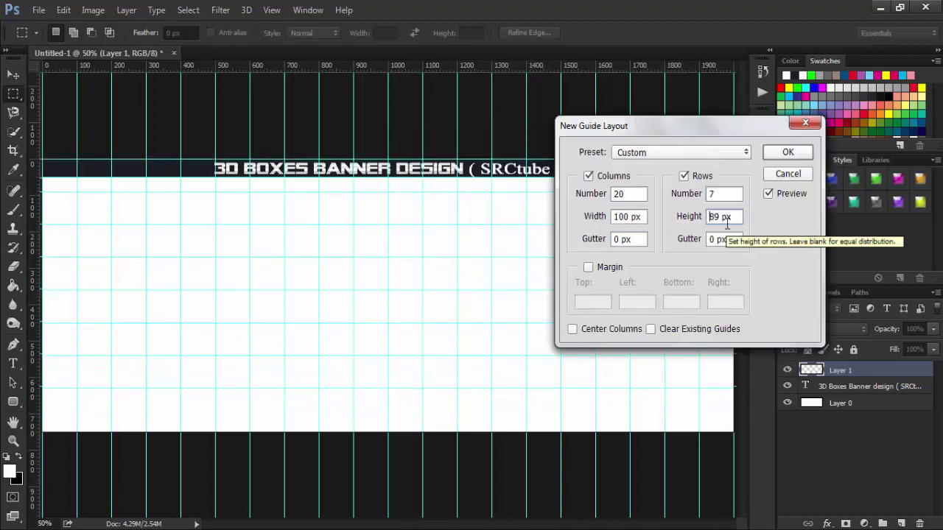
key(Down)
key(Down)
key(Down)
key(Down)
key(Down)
key(Up)
key(Up)
key(Up)
key(Up)
key(Up)
key(Up)
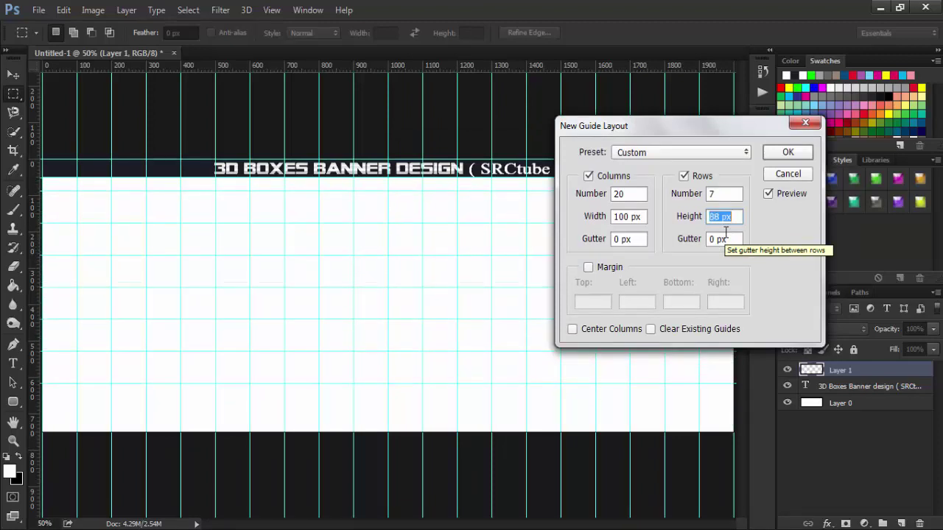
key(Up)
key(Up)
key(Up)
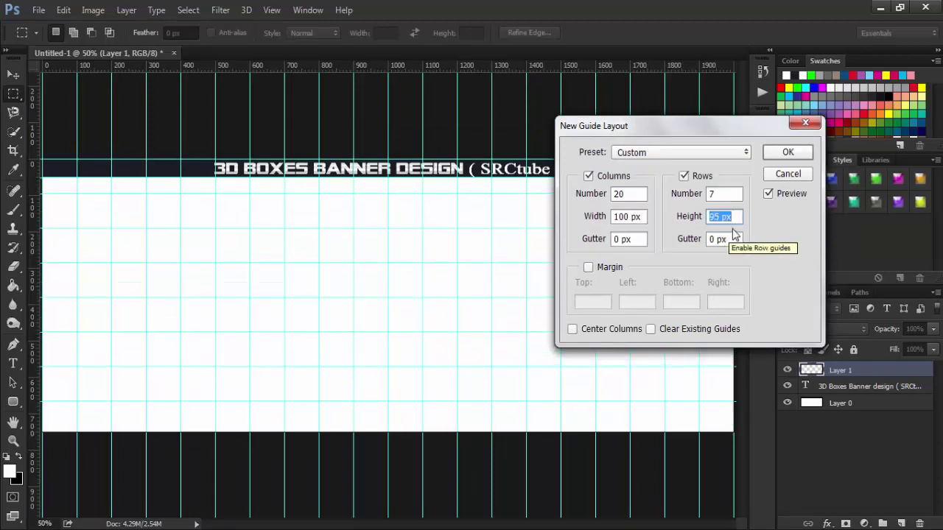
key(Up)
key(Up)
key(Up)
key(Up)
key(Up)
key(Up)
key(Down)
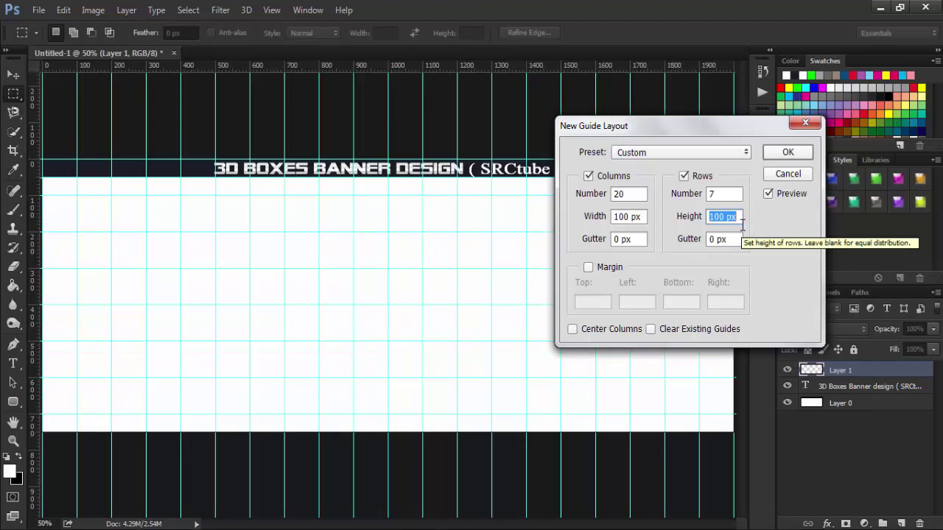
key(Down)
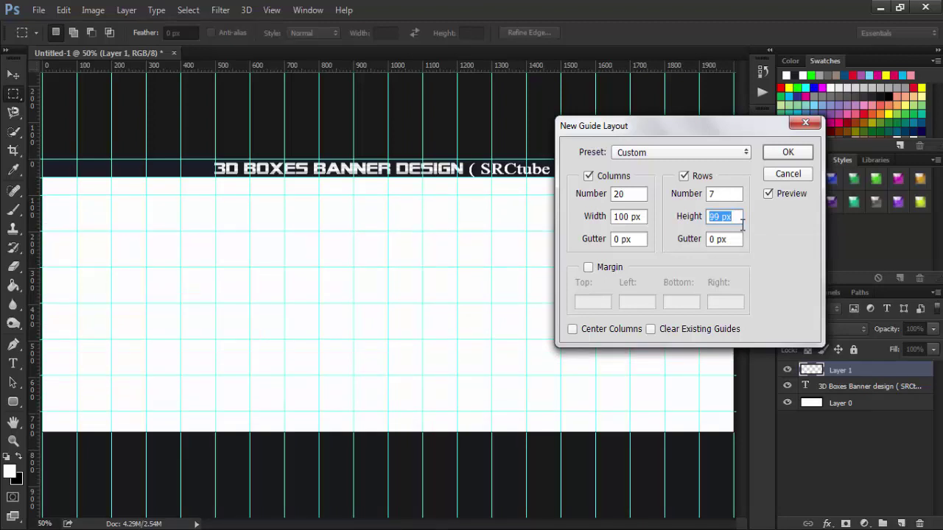
key(Down)
key(Down)
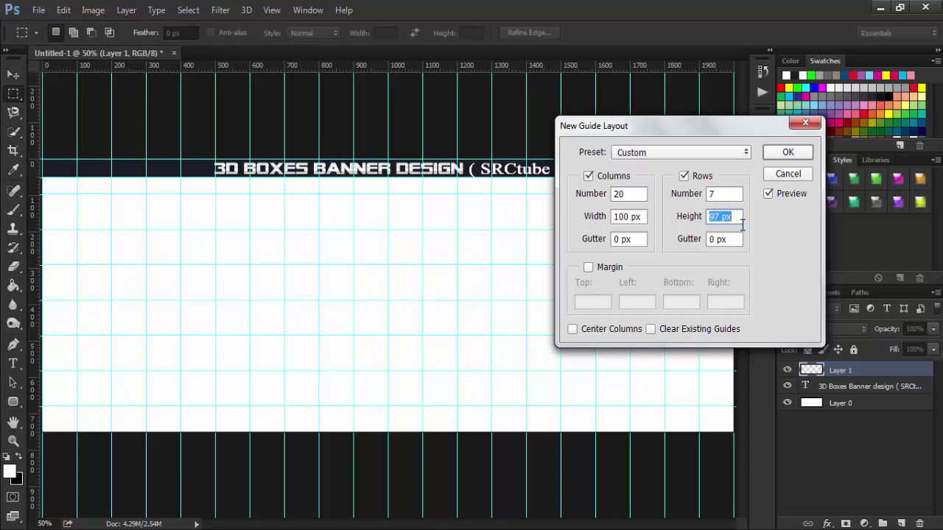
click(787, 153)
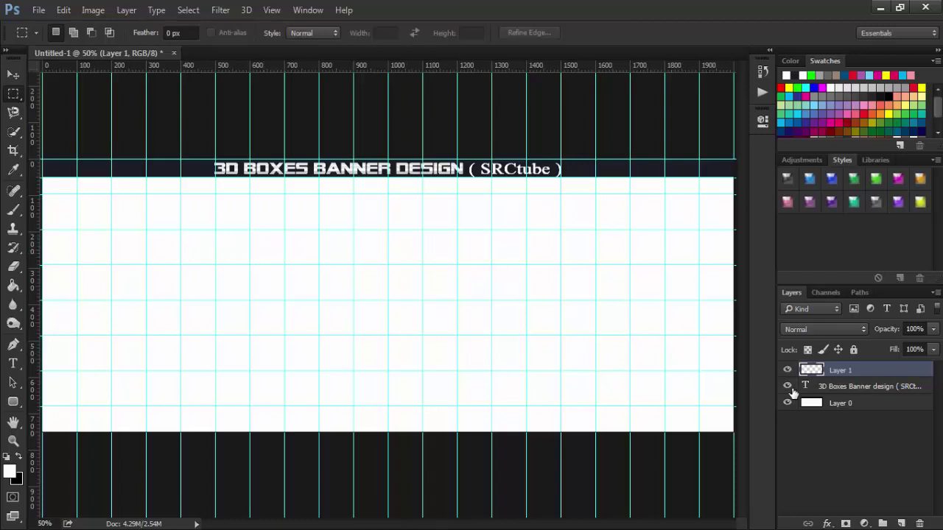
- Toggle the title text and white background layers off and back on to check the grid
click(788, 388)
click(787, 403)
click(788, 388)
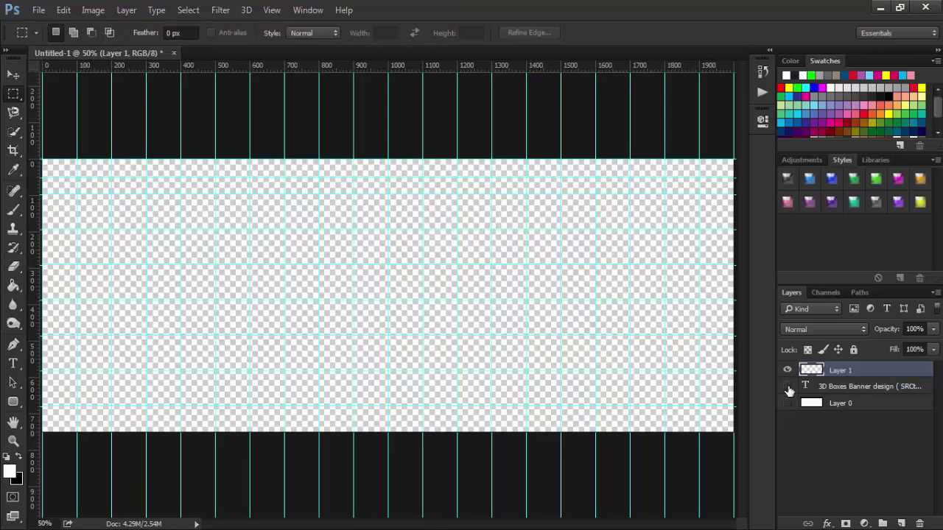
click(788, 388)
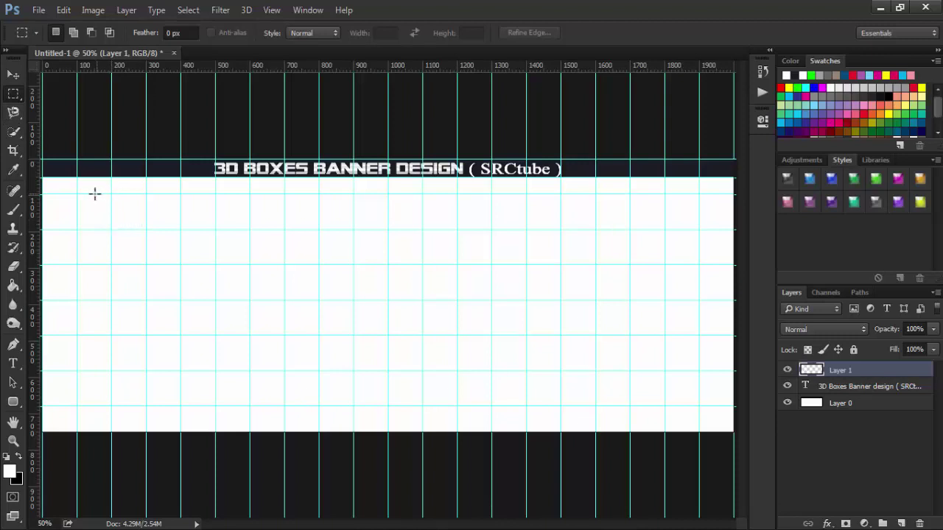
- Fill an inset rectangle on Layer 1 with black using the Paint Bucket, then deselect
mouse_move(77, 193)
mouse_down()
mouse_move(696, 422)
mouse_move(698, 408)
mouse_up()
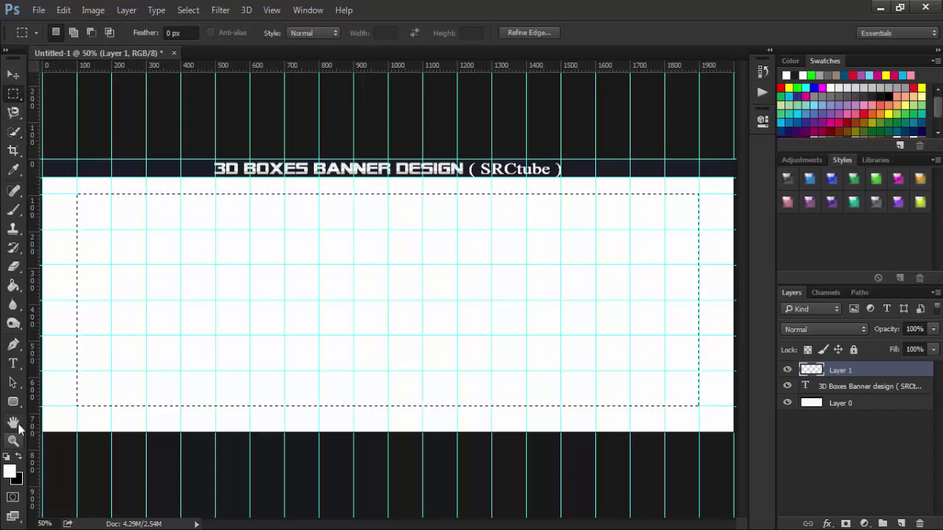
click(13, 288)
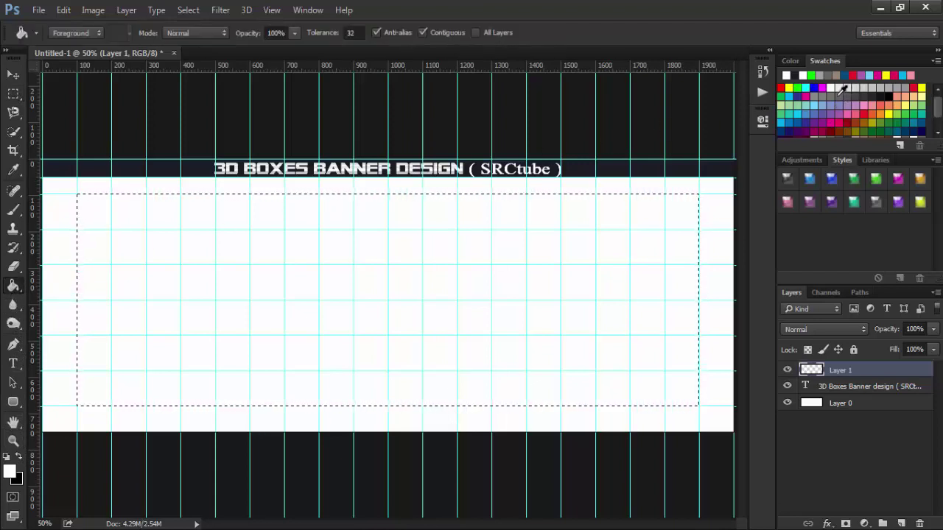
click(821, 90)
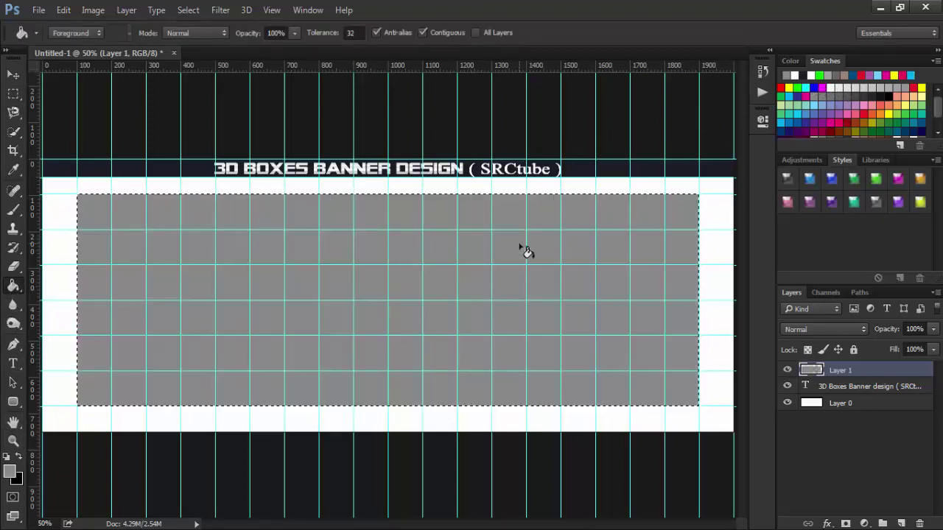
click(524, 250)
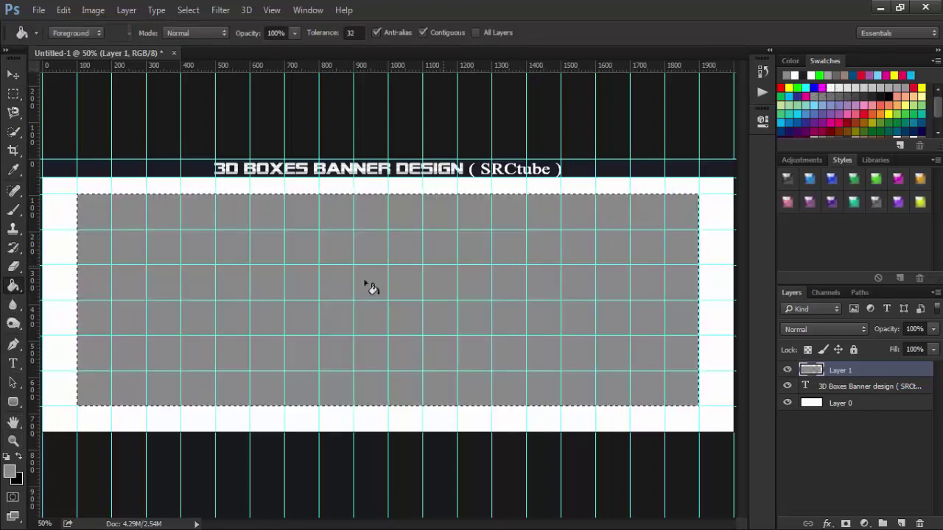
click(888, 90)
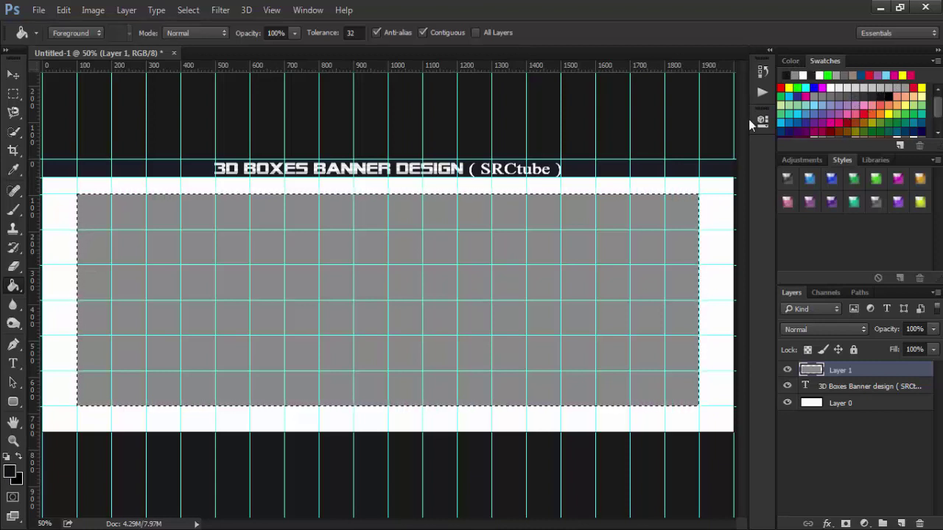
click(601, 252)
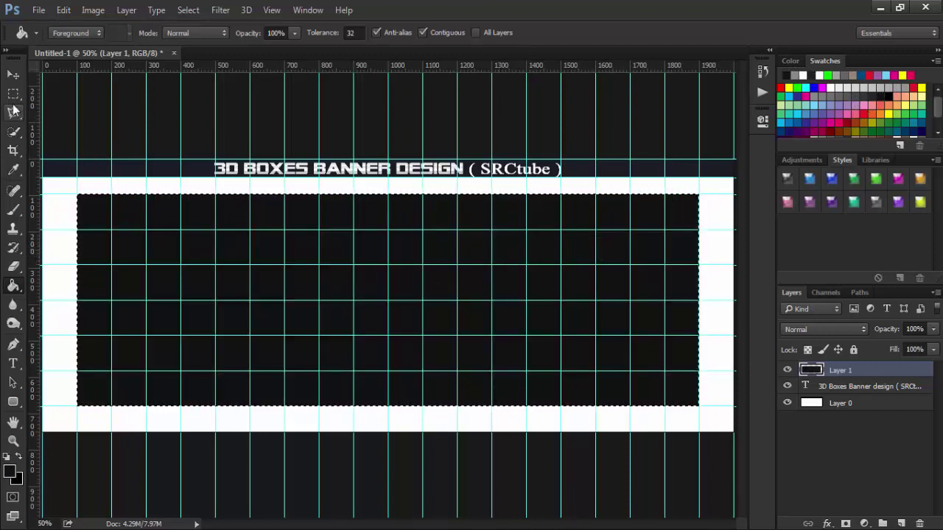
click(13, 93)
click(162, 251)
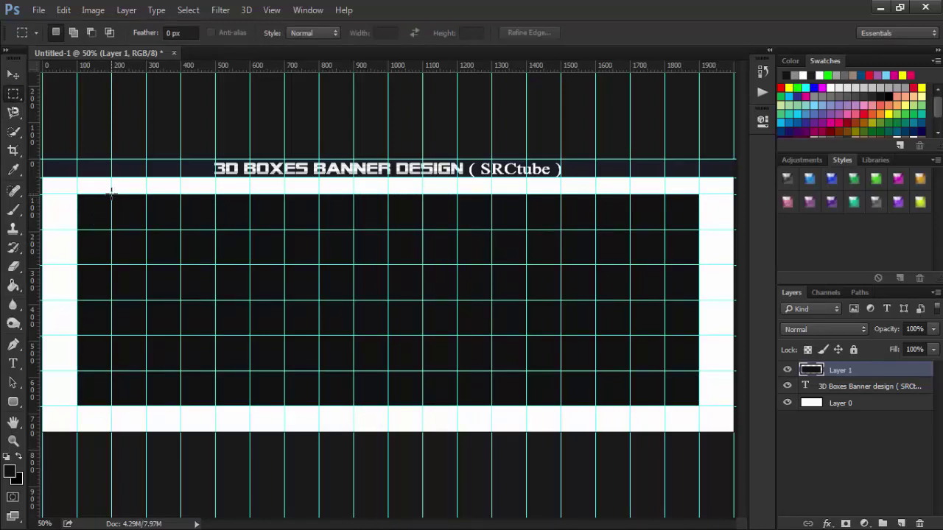
- Select the top grid cell second from the left and add a new Layer 2
scroll(157, 288, up, 3)
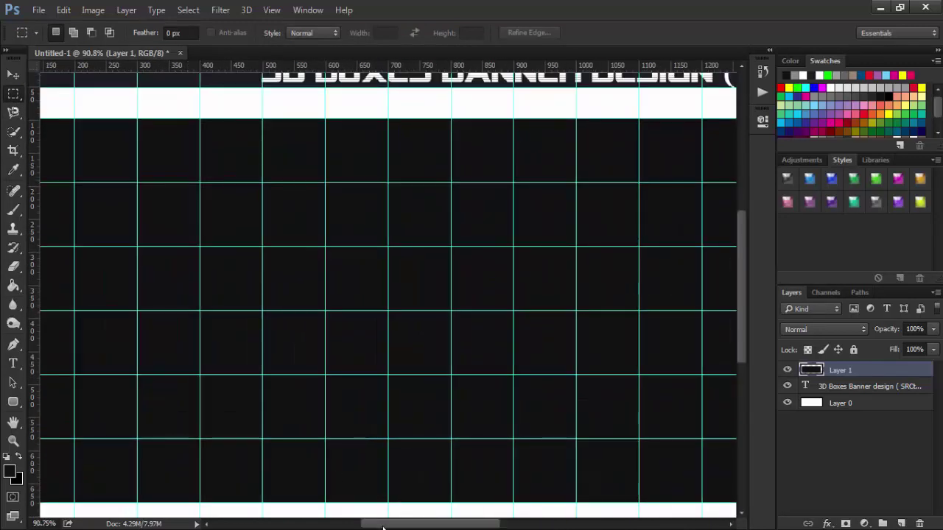
drag(382, 527, 365, 527)
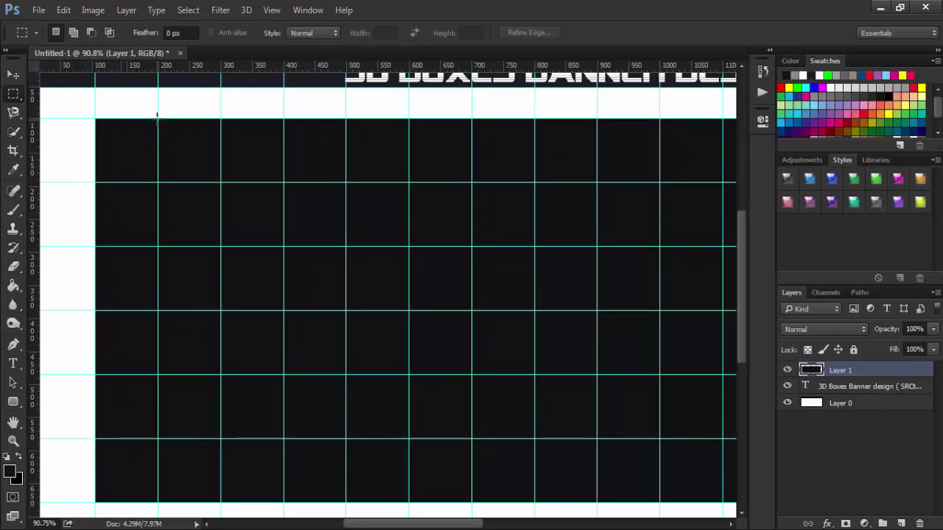
drag(157, 117, 221, 184)
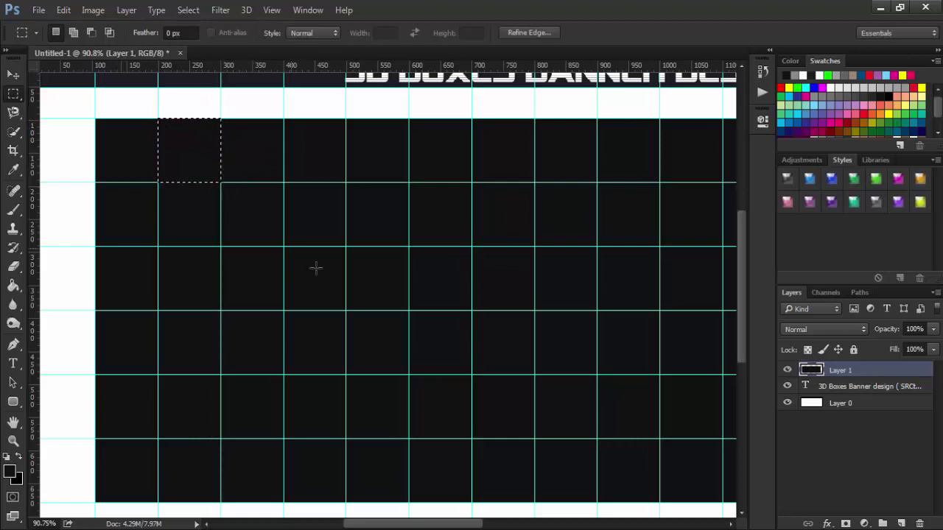
click(901, 523)
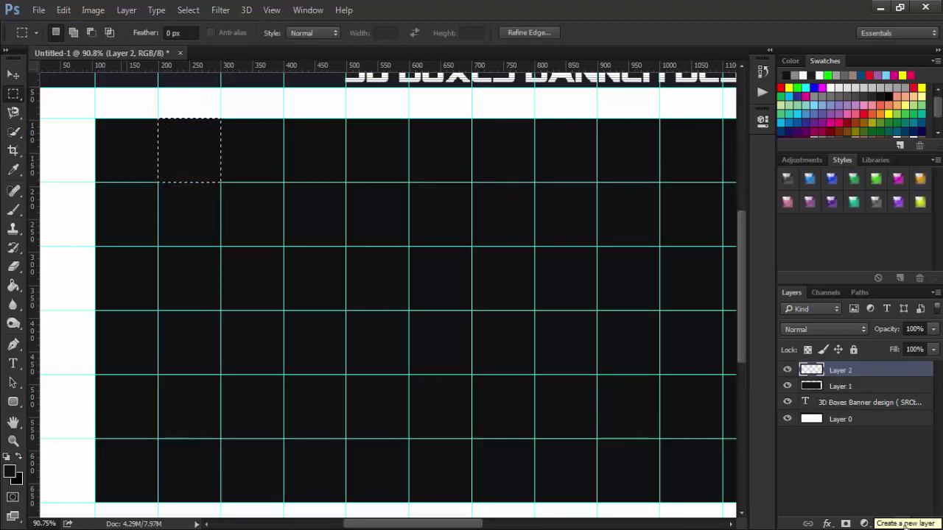
right_click(177, 161)
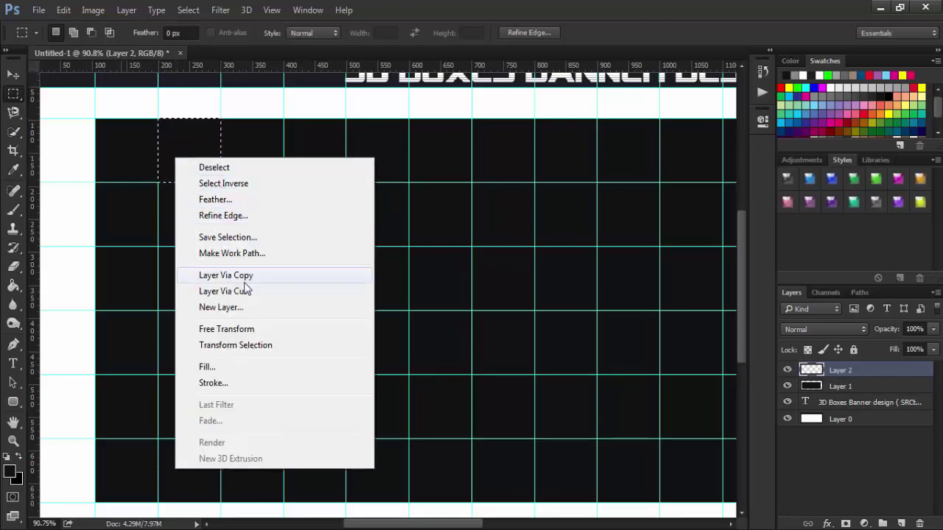
- Fill the selected cell with colour #898989 using the Fill dialog
click(224, 364)
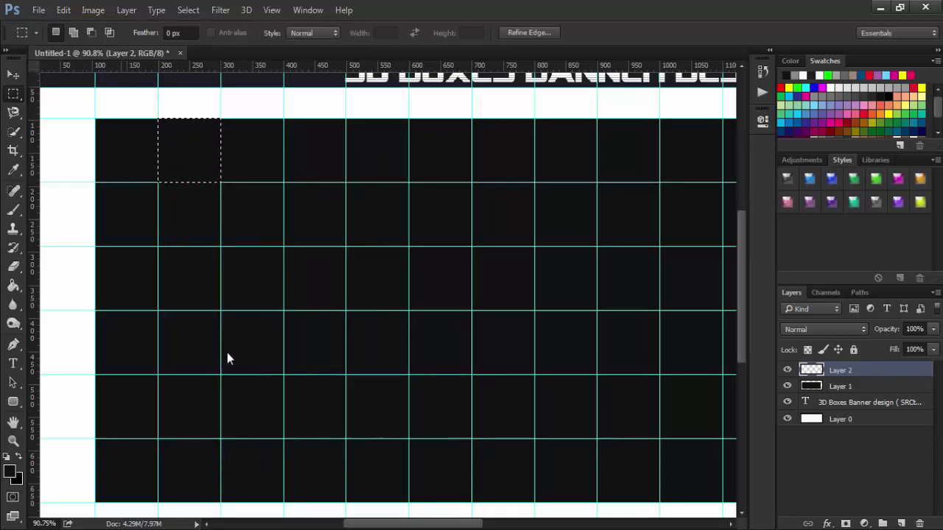
click(648, 253)
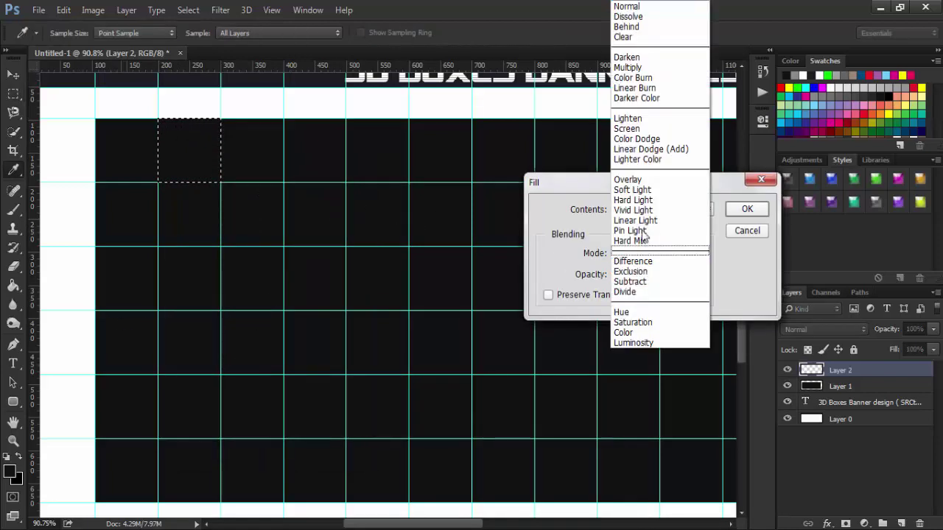
click(559, 211)
click(647, 210)
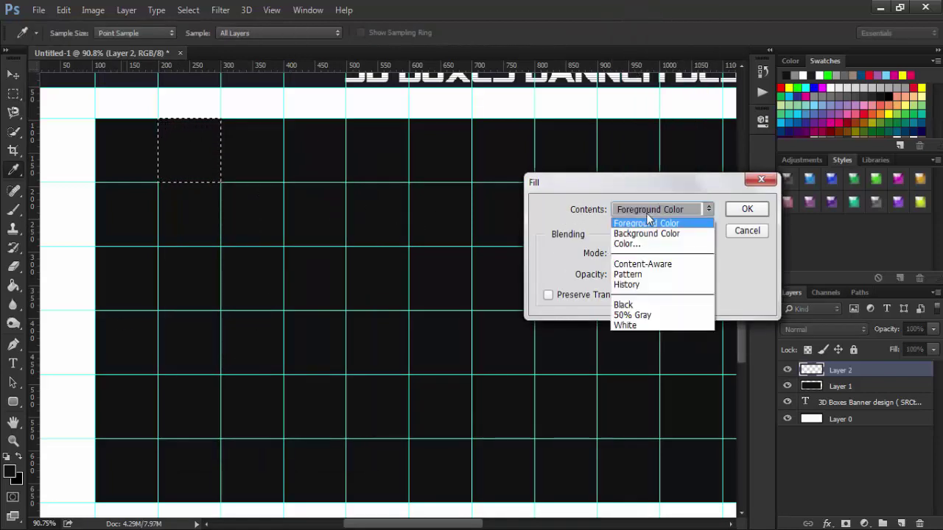
click(651, 246)
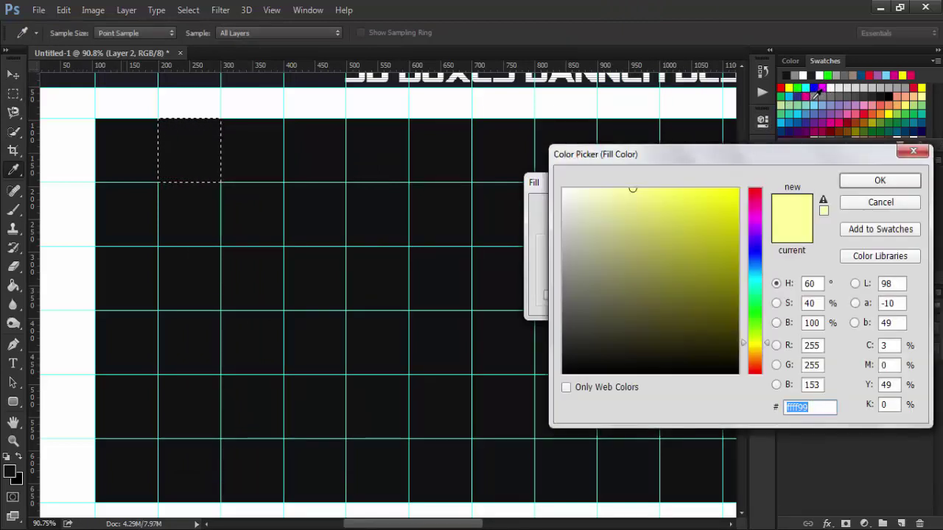
click(816, 94)
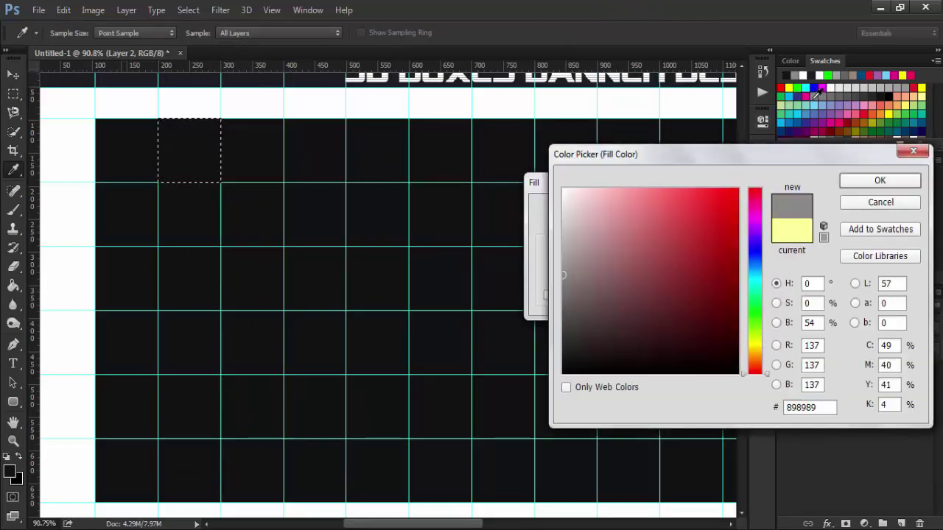
click(866, 182)
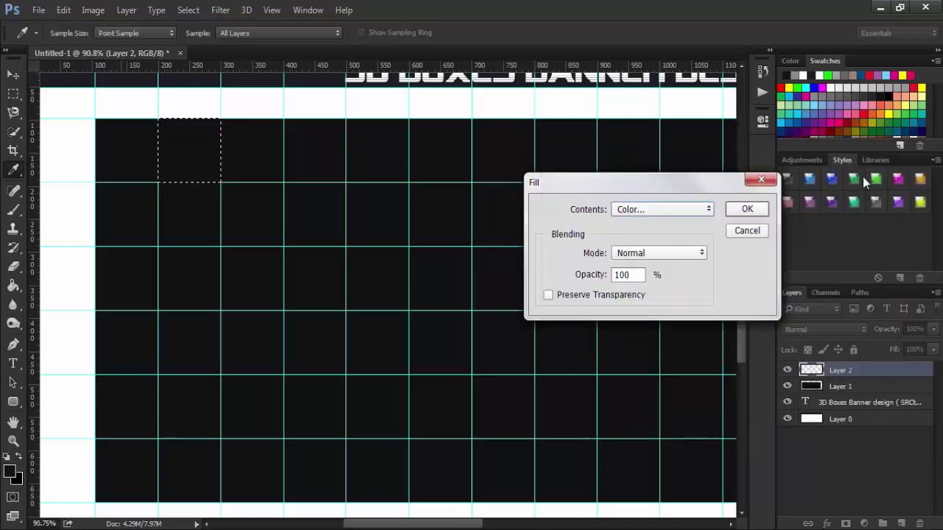
click(743, 204)
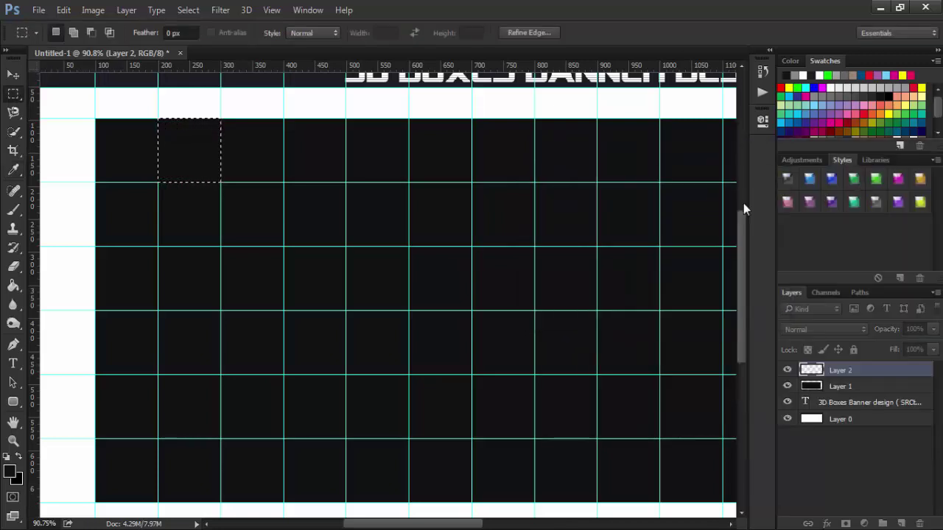
- Duplicate Layer 2 and move the grey copy one cell to the right
right_click(854, 370)
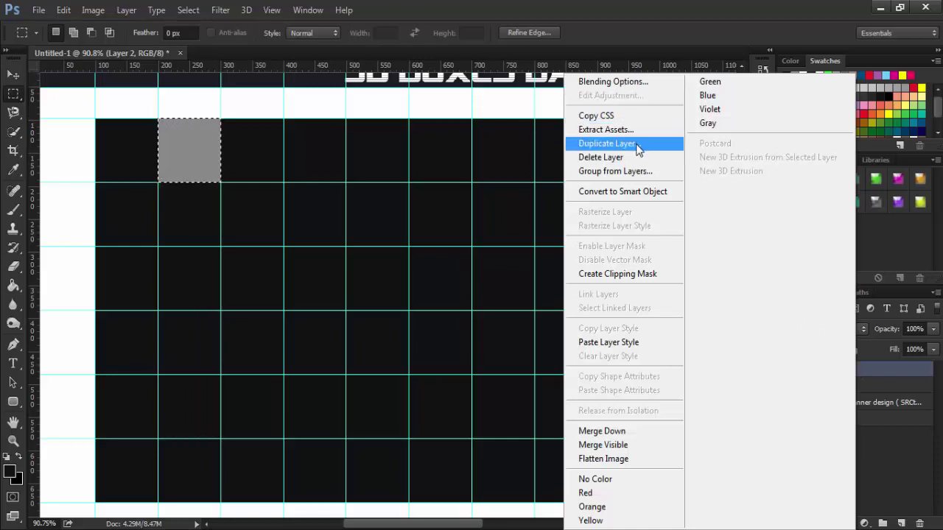
click(638, 147)
click(411, 179)
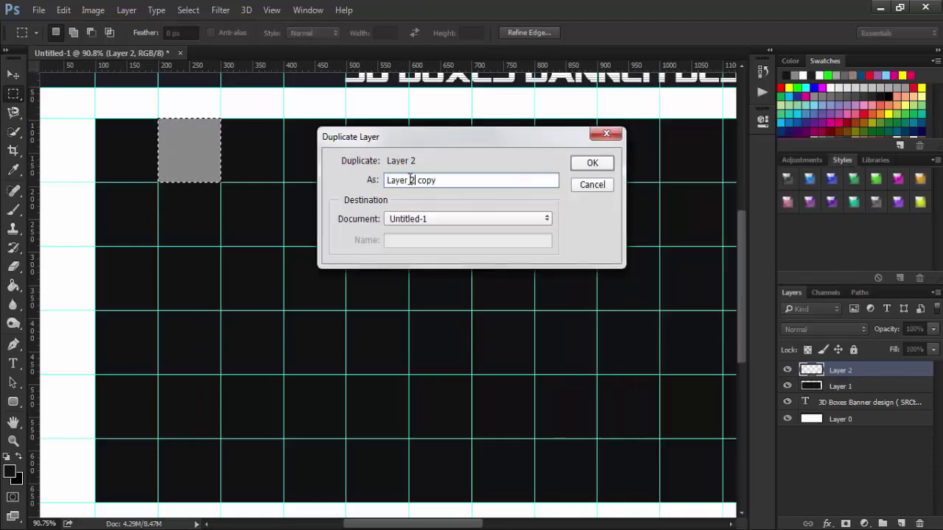
drag(408, 180, 499, 180)
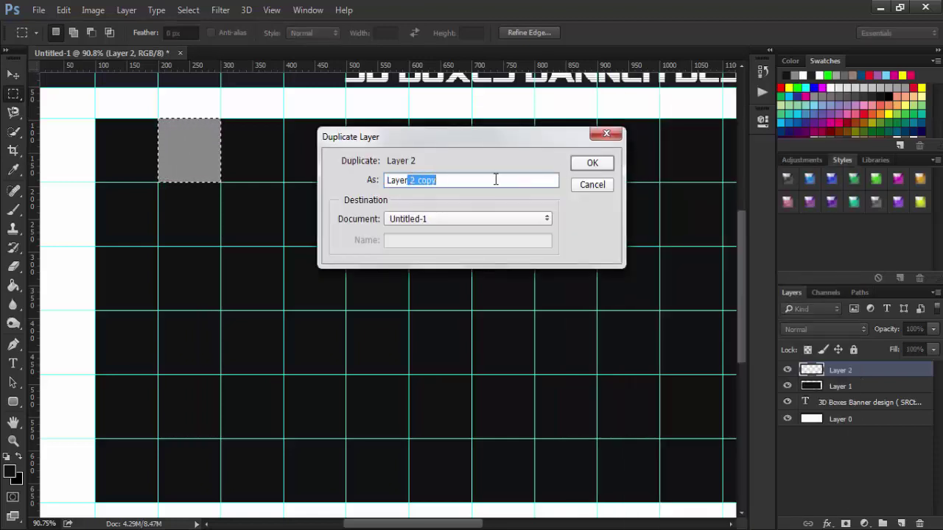
click(582, 164)
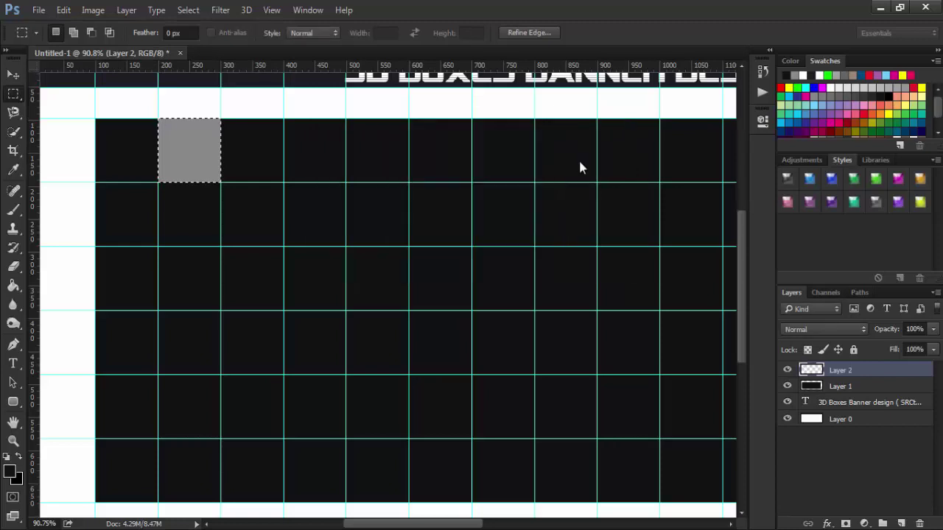
click(12, 74)
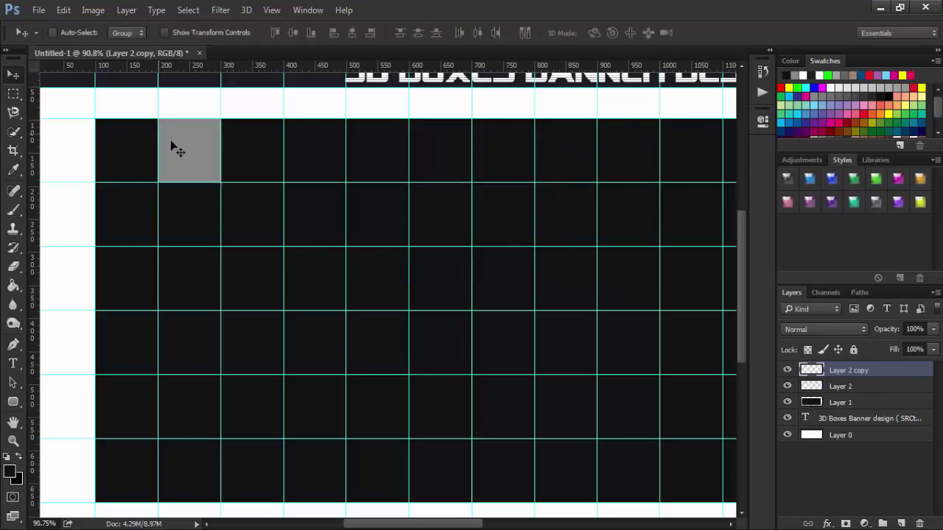
drag(198, 152, 269, 151)
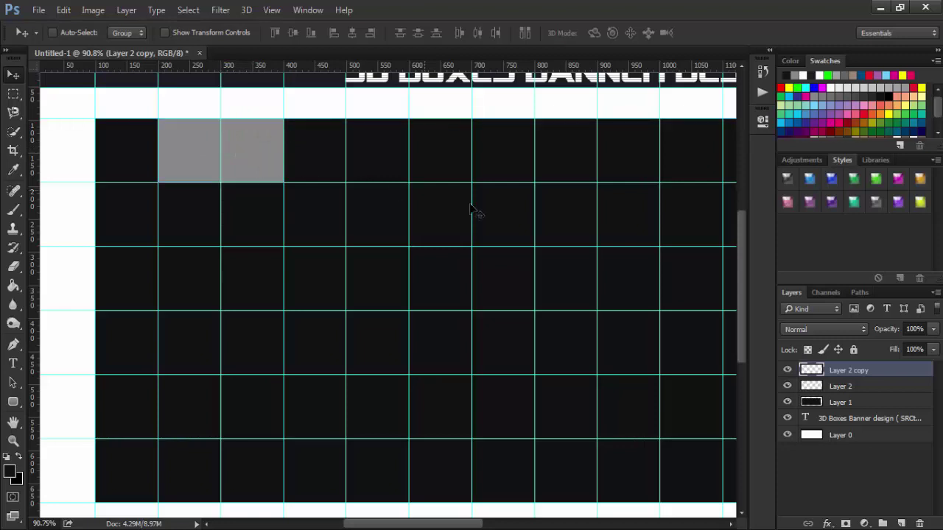
- Give Layer 2 copy a Color Overlay of near-black #111111
right_click(851, 371)
click(608, 84)
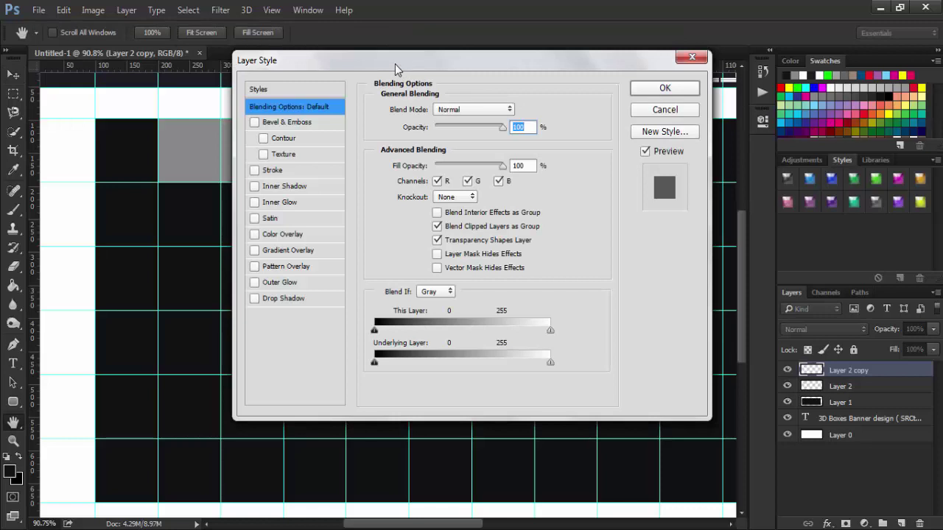
drag(395, 64, 460, 153)
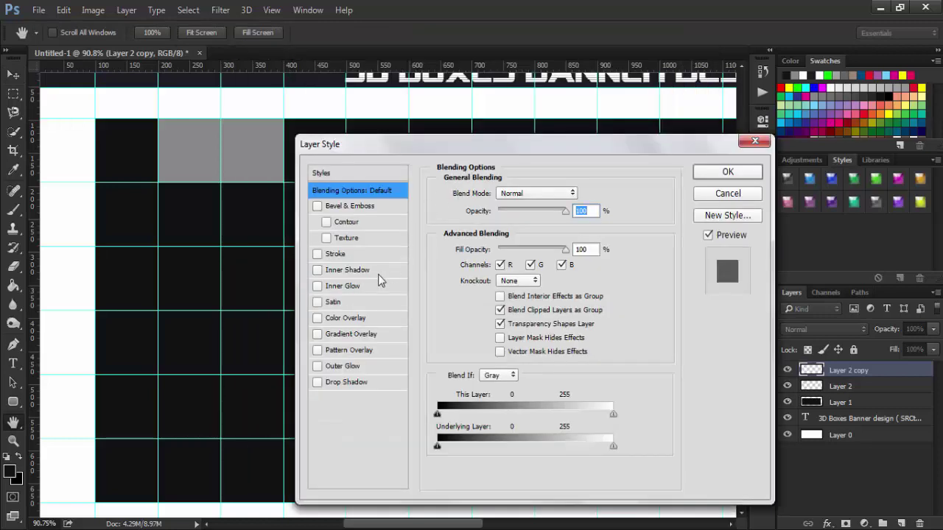
click(346, 317)
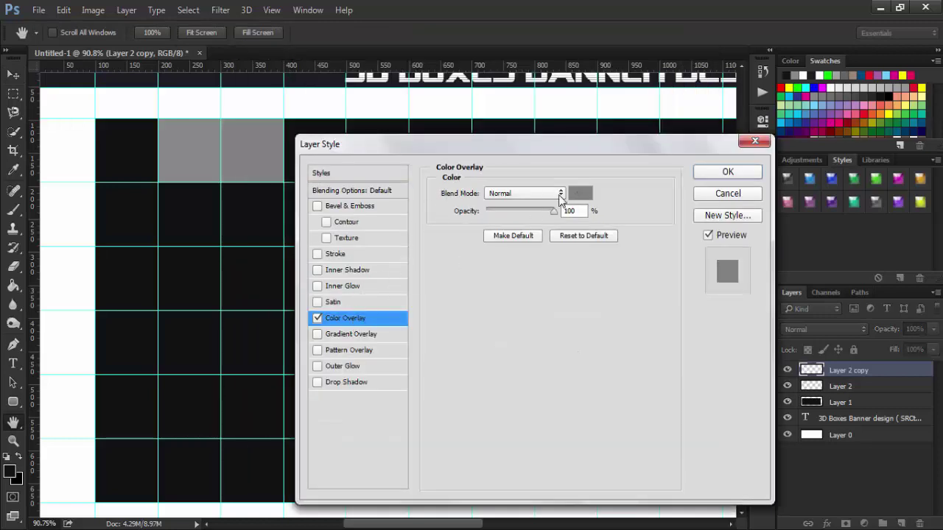
click(578, 193)
click(257, 209)
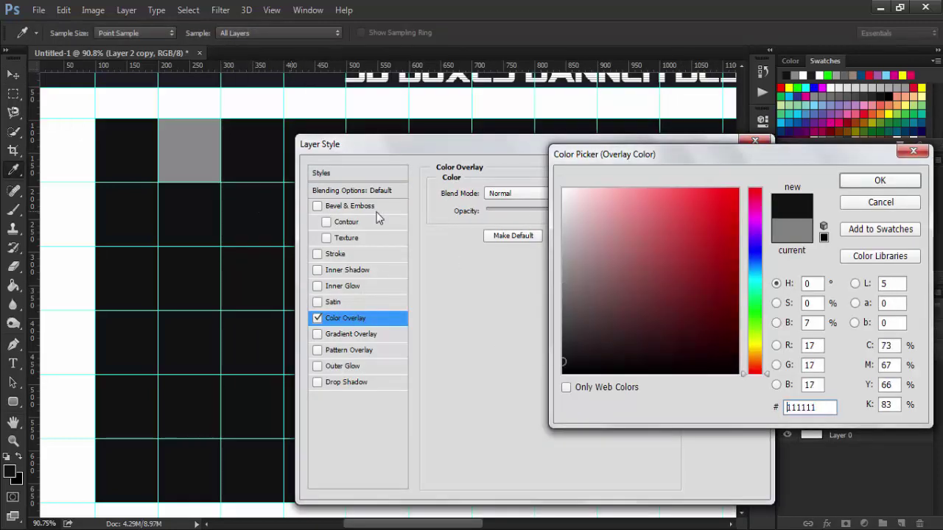
click(879, 181)
click(720, 174)
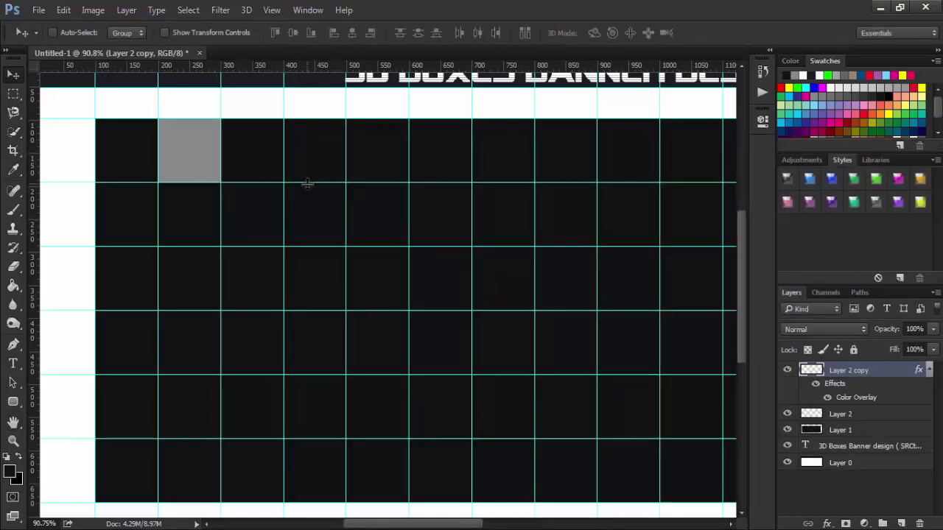
- Hide Layer 1 and outline a V shape under both squares with the Polygonal Lasso
click(787, 430)
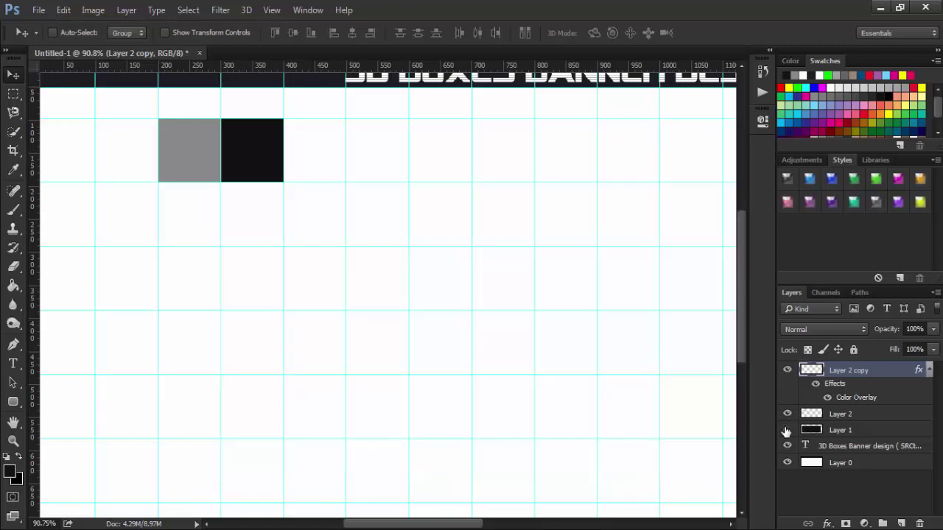
click(12, 112)
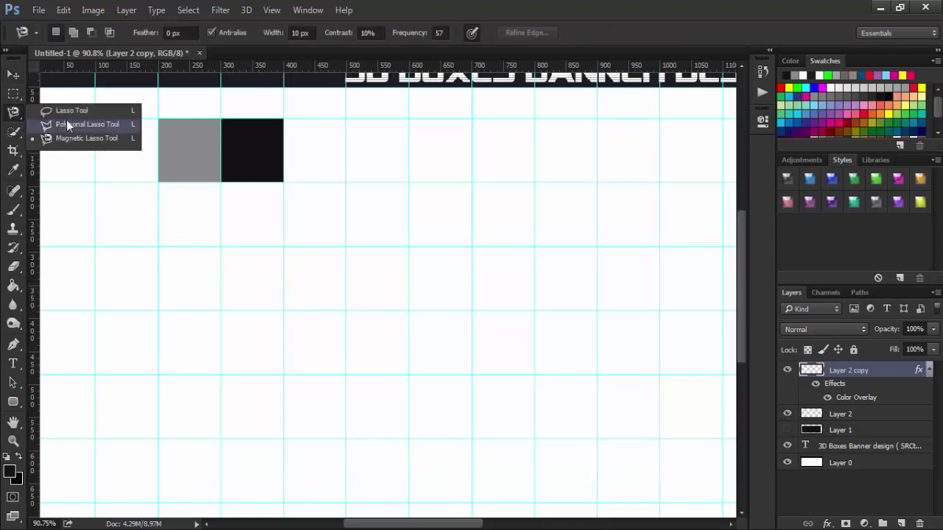
click(50, 127)
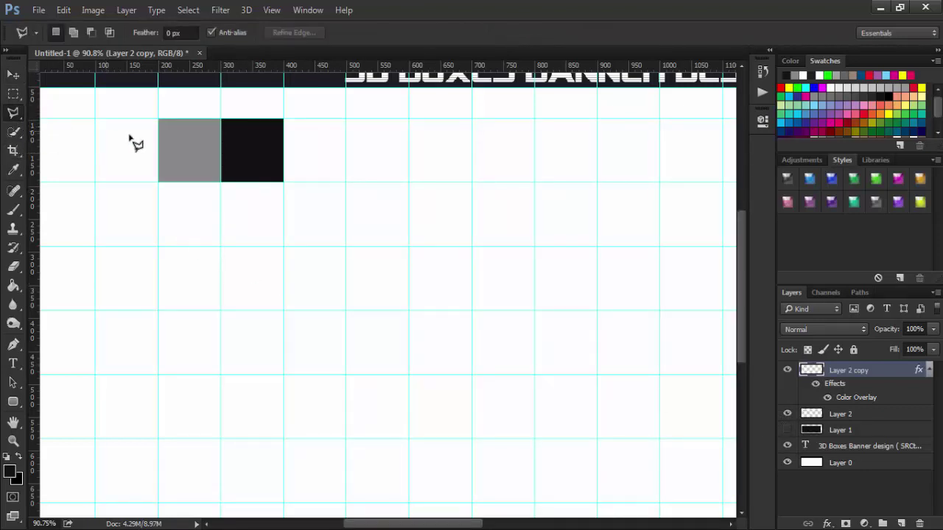
click(158, 183)
click(221, 208)
click(284, 182)
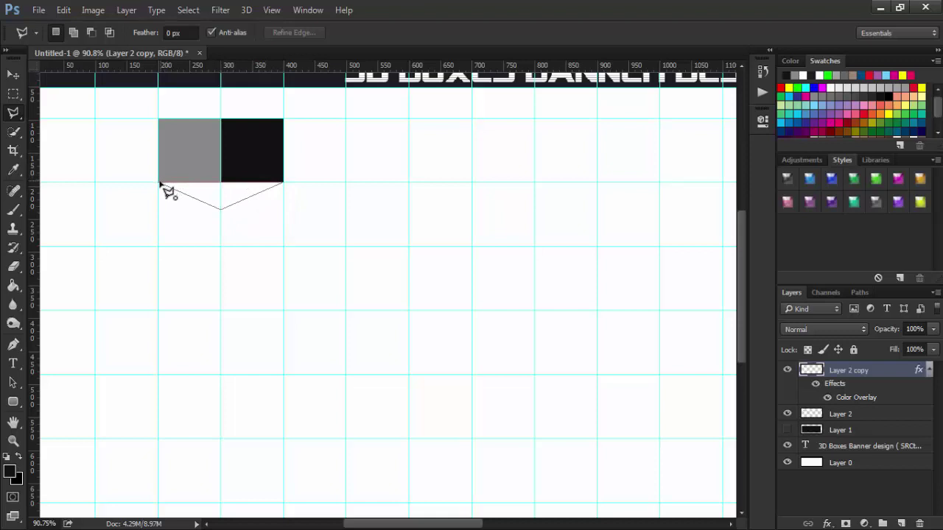
click(160, 185)
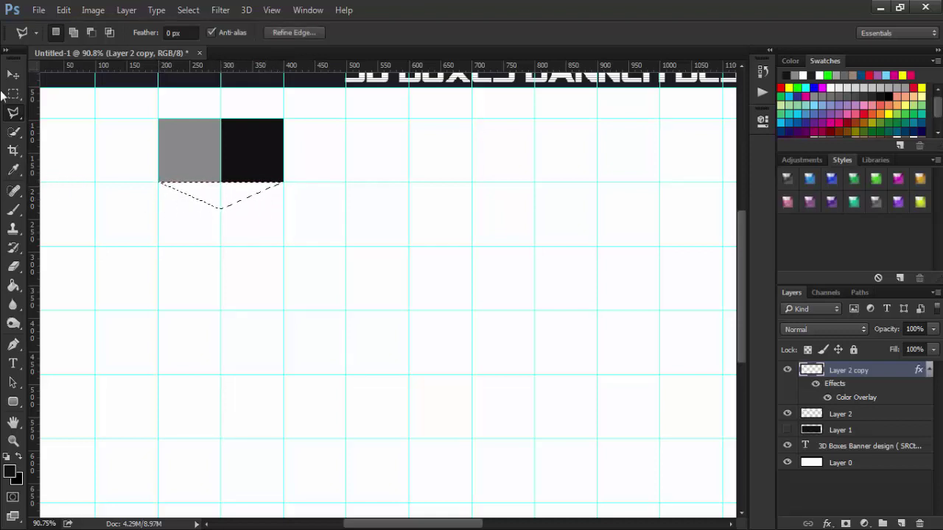
click(13, 99)
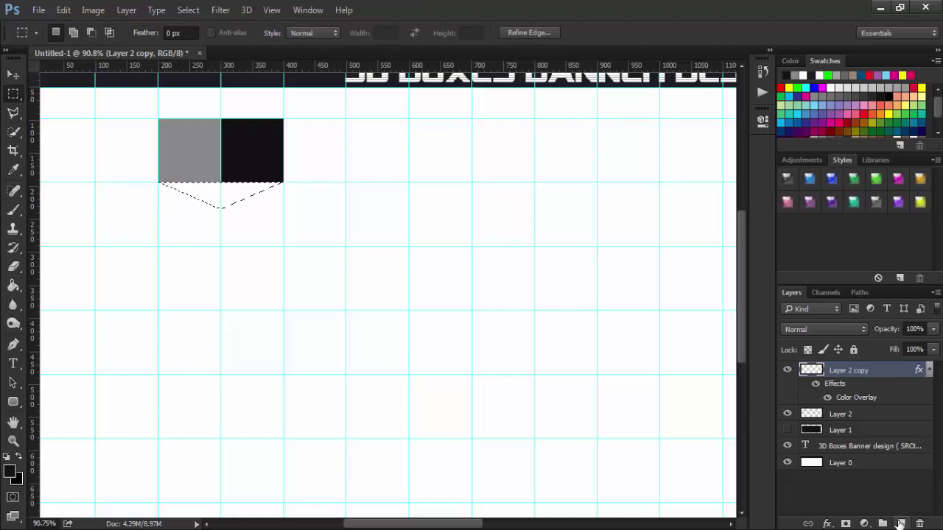
- Fill the V selection with dark grey on a new Layer 3, then deselect
click(900, 522)
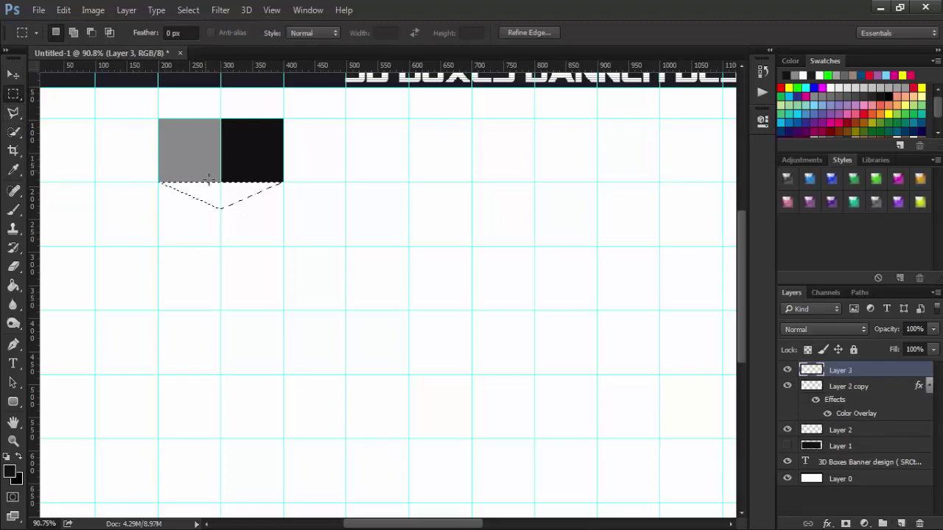
right_click(215, 201)
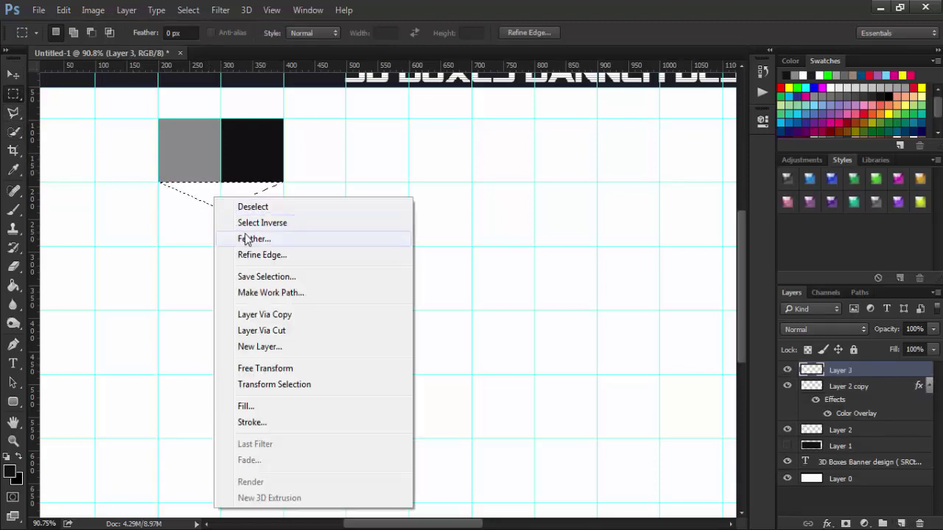
click(274, 406)
click(631, 210)
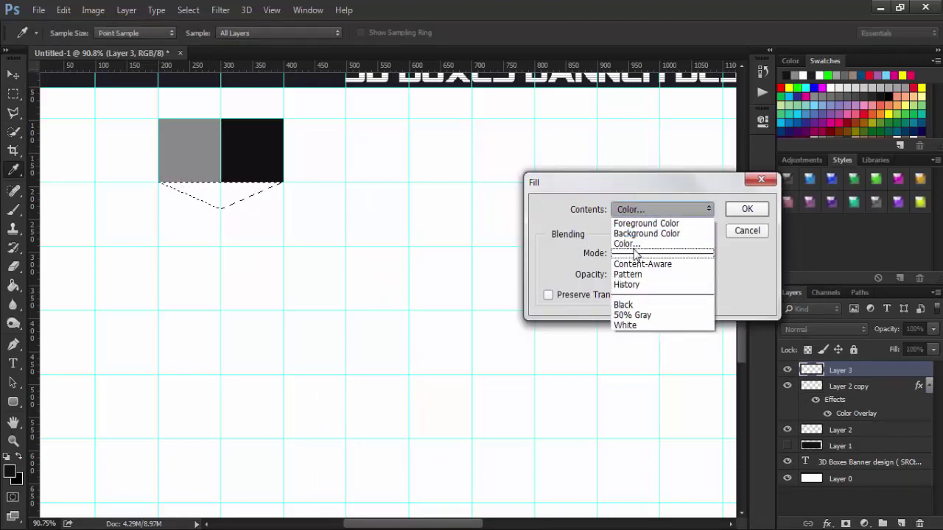
click(632, 249)
drag(686, 197, 542, 309)
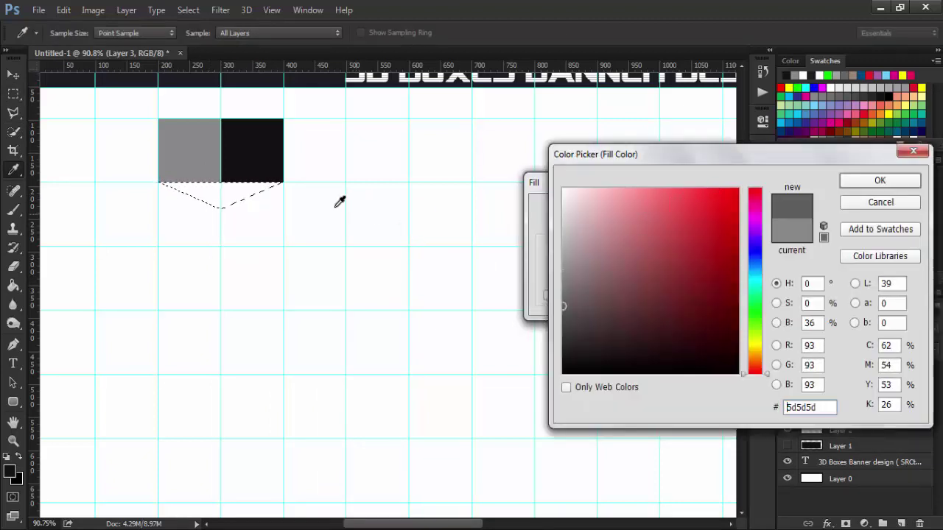
click(246, 150)
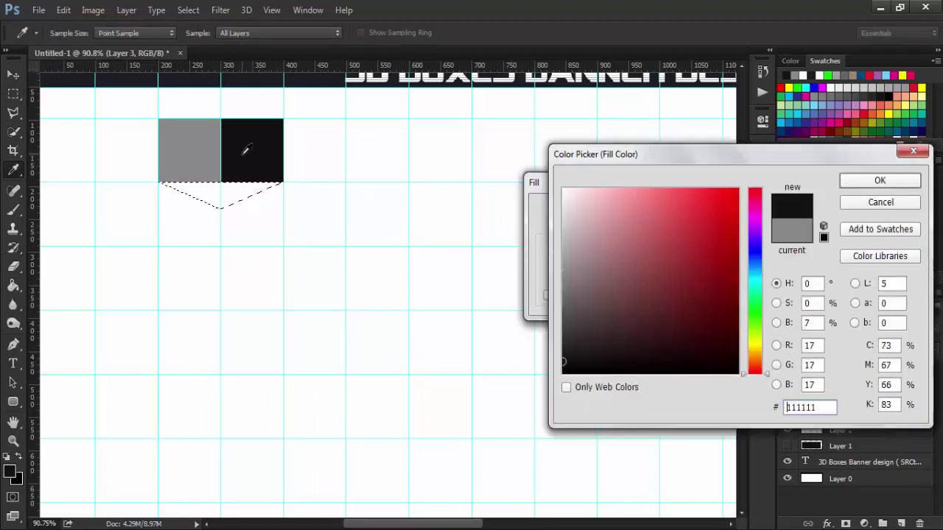
click(562, 326)
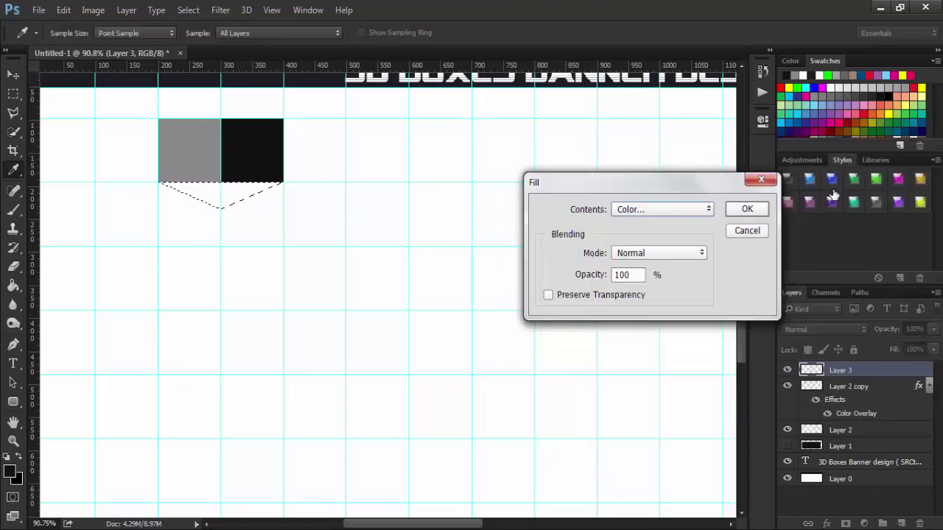
click(866, 188)
click(748, 210)
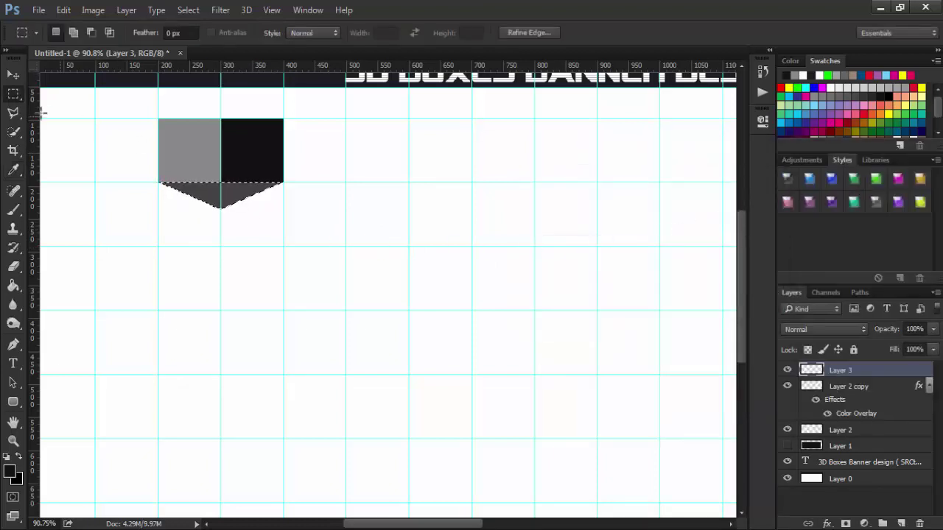
click(215, 202)
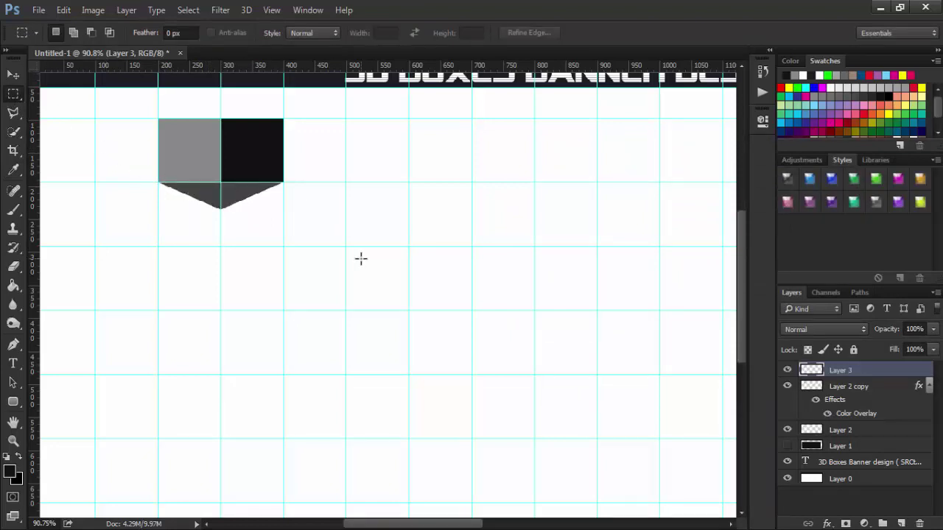
- Open Layer 3's blending options, enable Drop Shadow, and raise its opacity
right_click(882, 373)
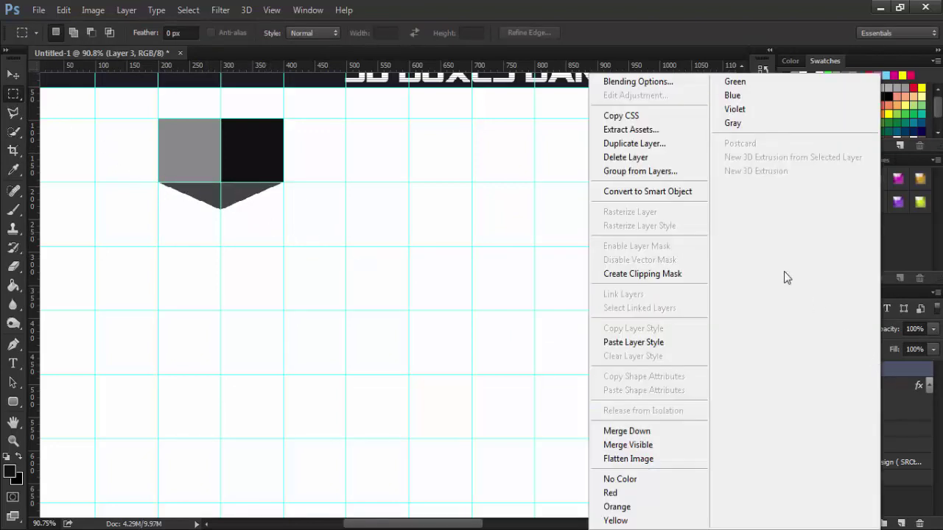
click(619, 83)
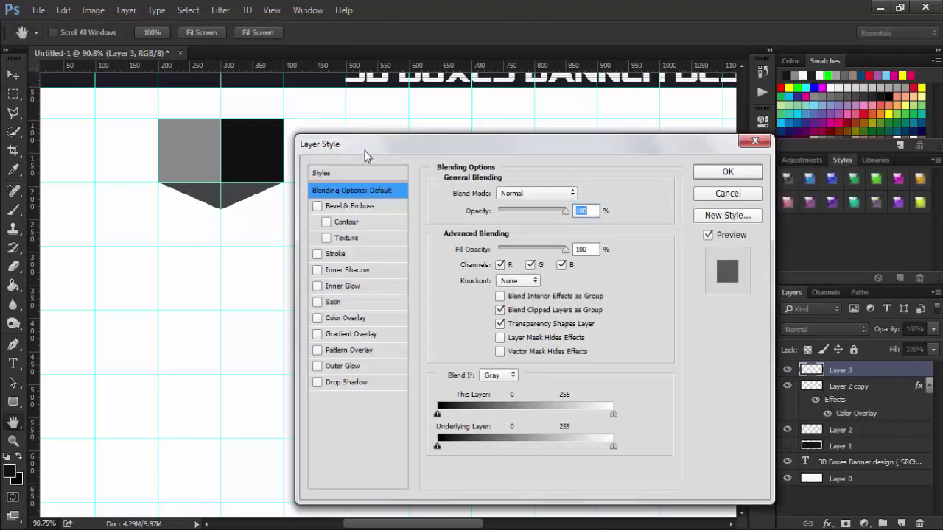
drag(367, 151, 474, 101)
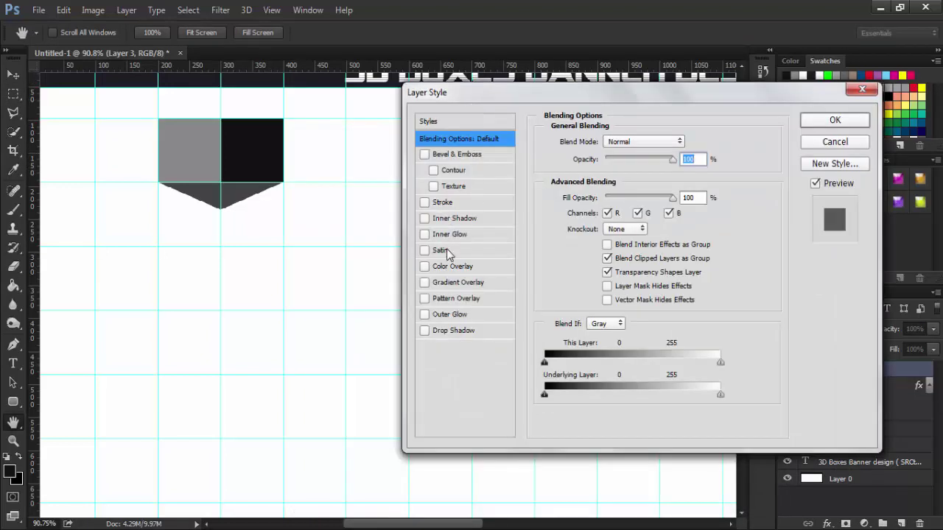
click(440, 251)
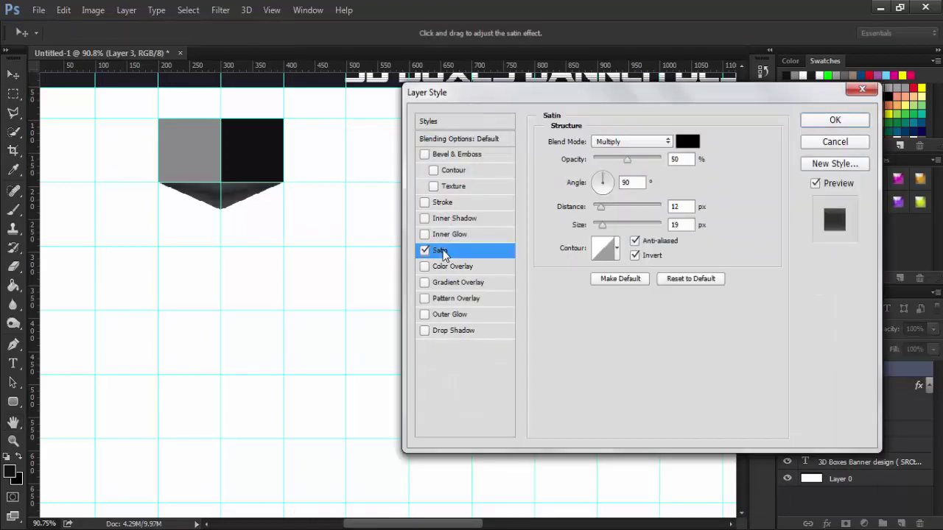
click(448, 331)
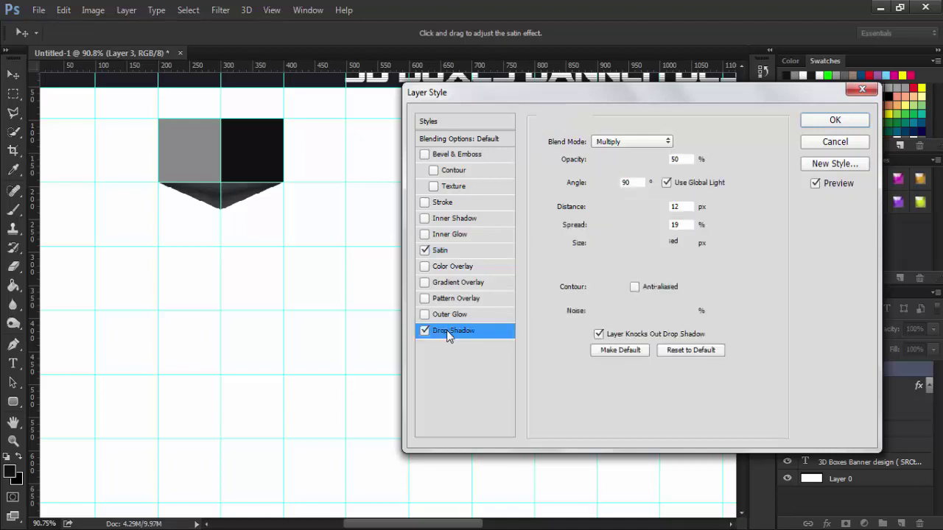
click(680, 158)
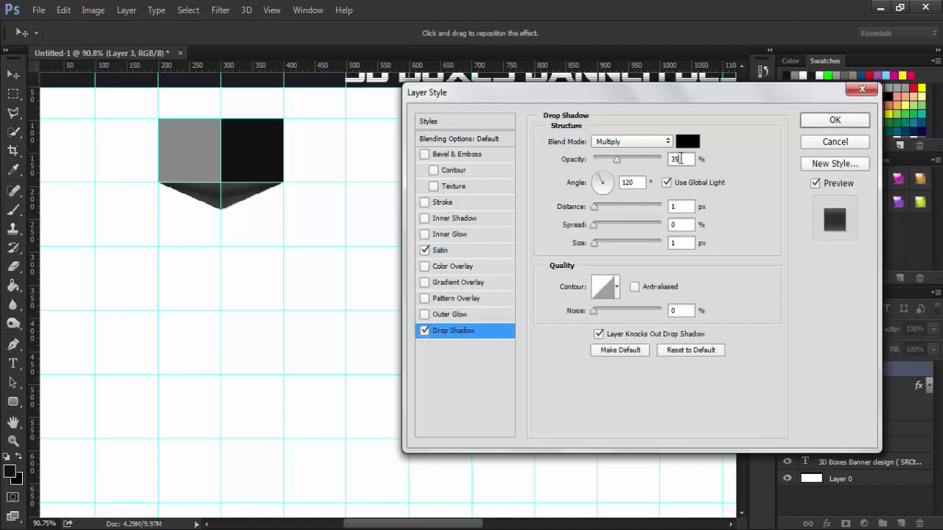
key(Up)
key(Up)
key(Up)
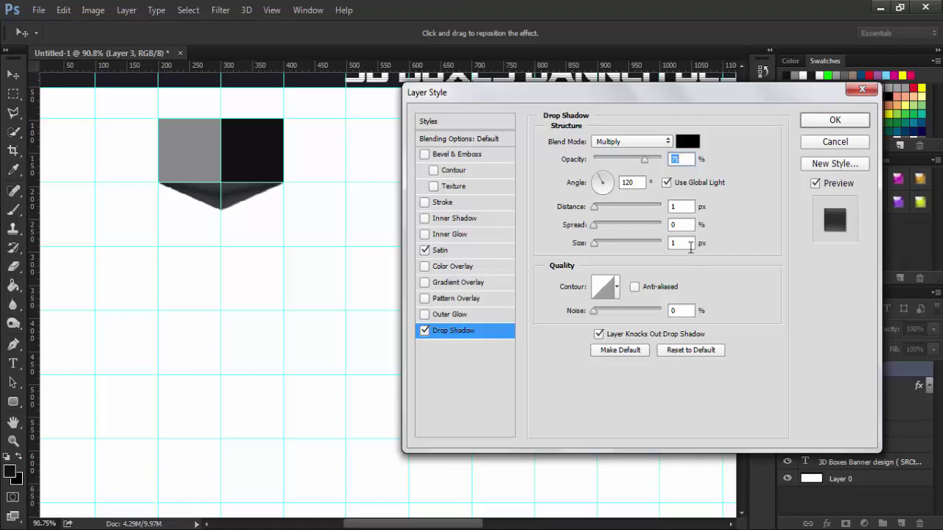
- Set the shadow to size 45, distance 0, opacity 100%, with Satin off, and apply
click(684, 243)
key(Up)
key(Up)
key(Up)
key(Up)
key(Up)
key(Up)
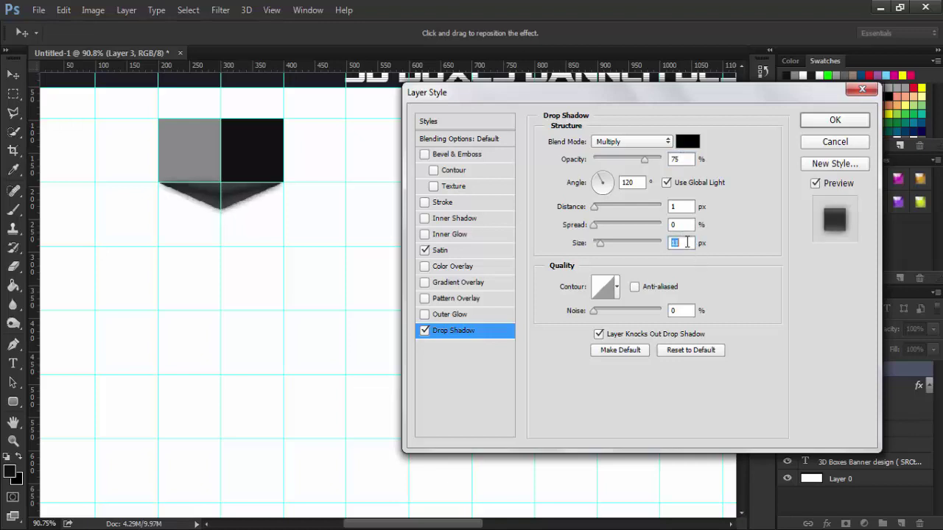
key(Up)
key(Up)
key(Up)
key(Up)
key(Up)
key(Up)
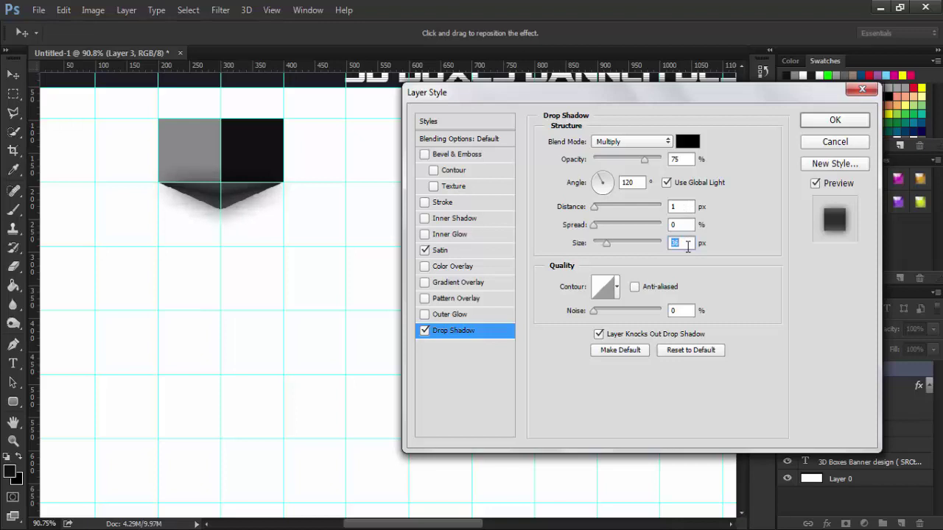
key(Up)
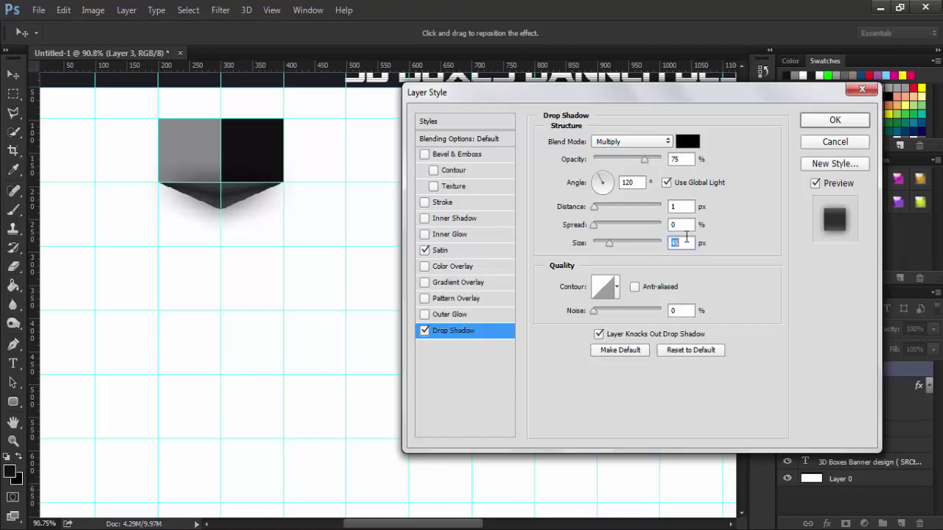
click(684, 206)
key(shift+Up)
key(shift+Up)
key(shift+Up)
key(shift+Up)
key(shift+Down)
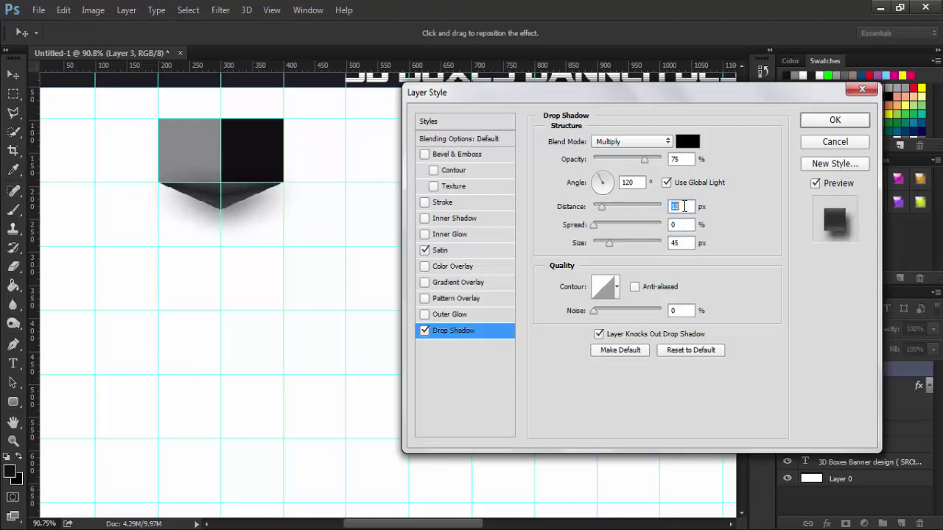
key(shift+Down)
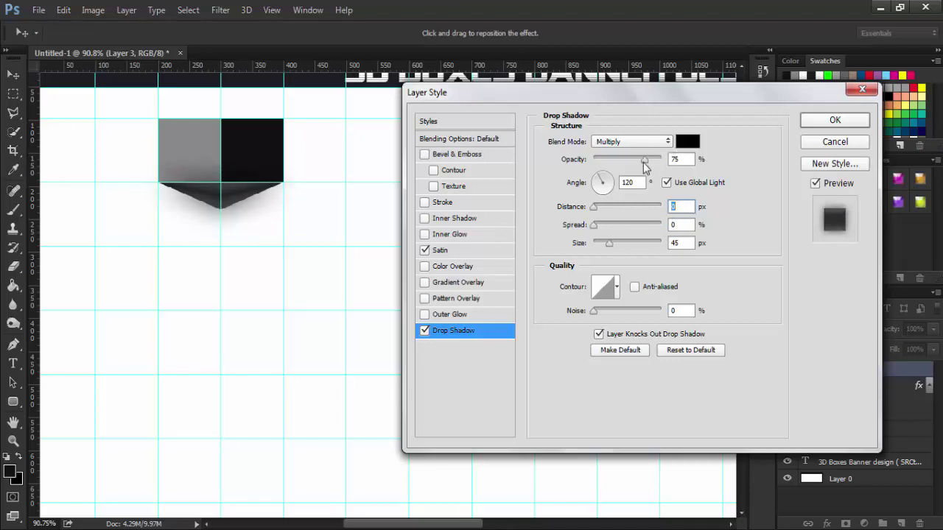
drag(648, 165, 678, 170)
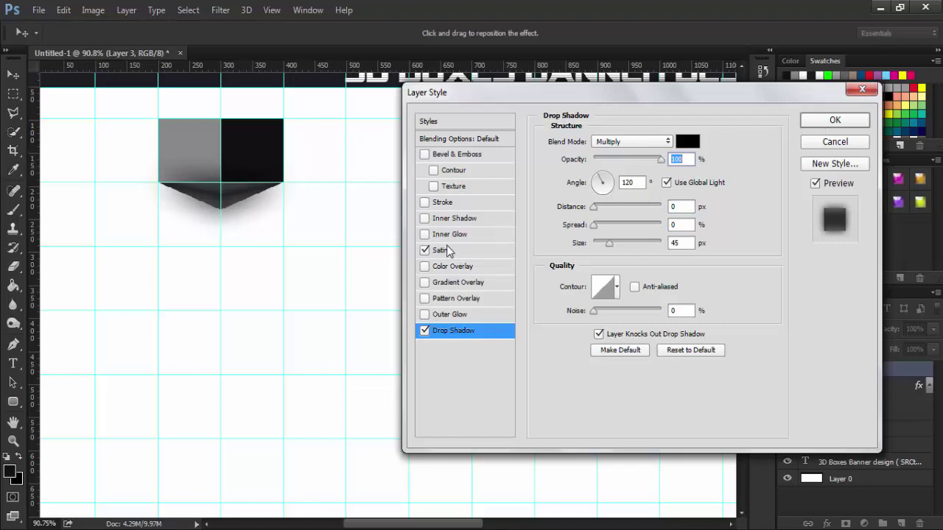
click(425, 251)
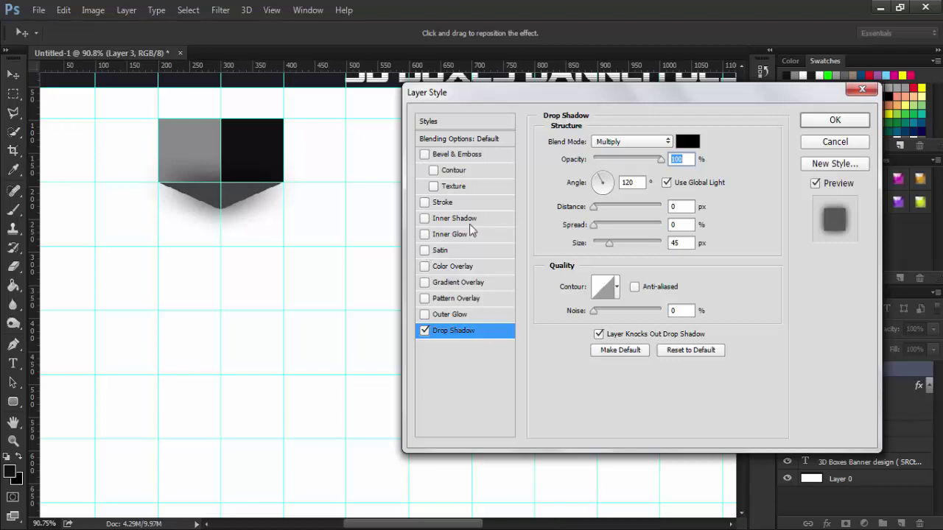
click(814, 121)
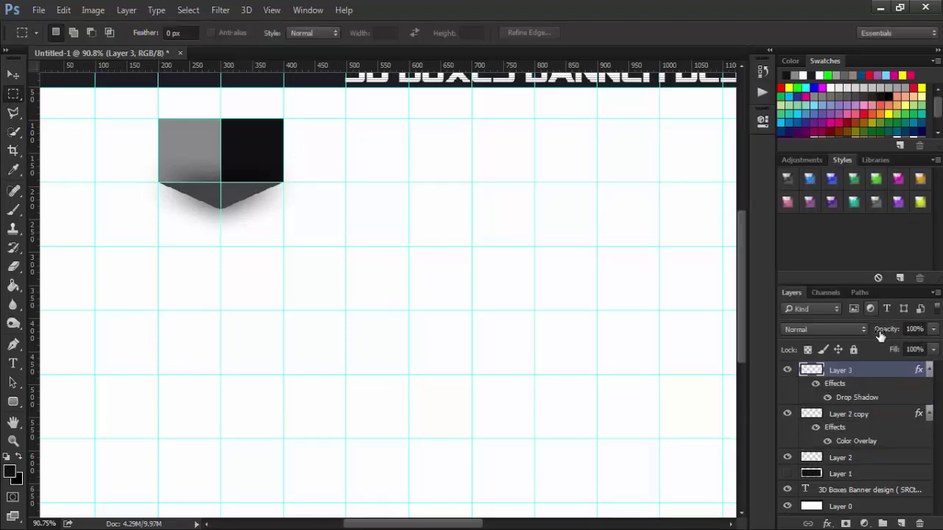
- Set Layer 3's fill to 90, move it beneath Layer 2, and collapse both effects lists
click(922, 350)
text(90)
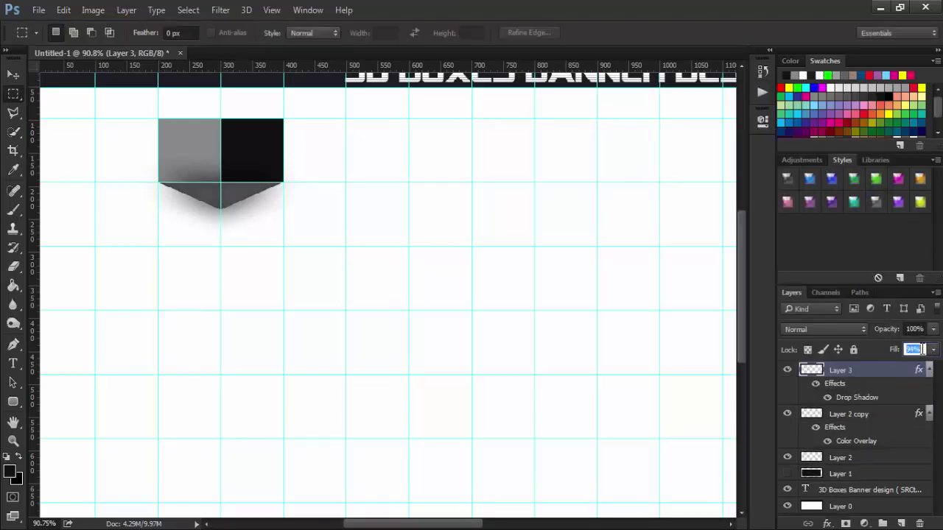
drag(836, 373, 853, 463)
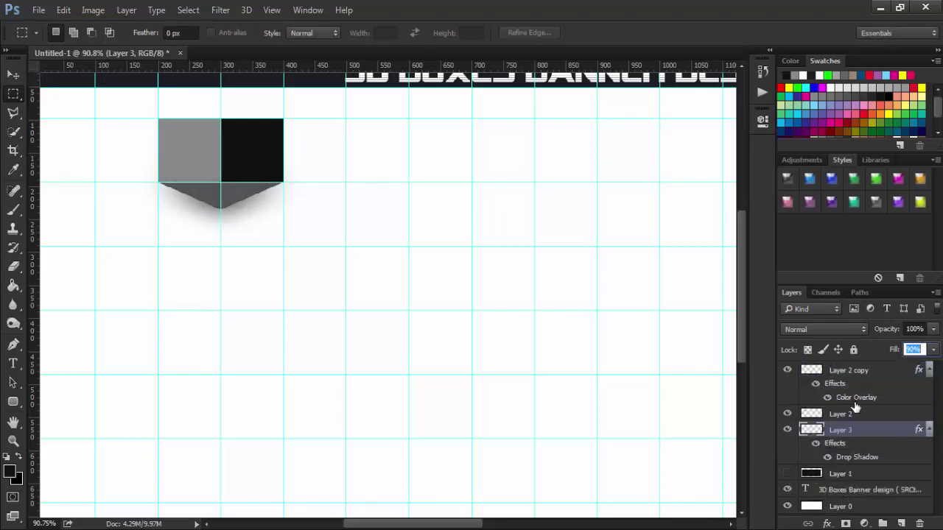
click(928, 370)
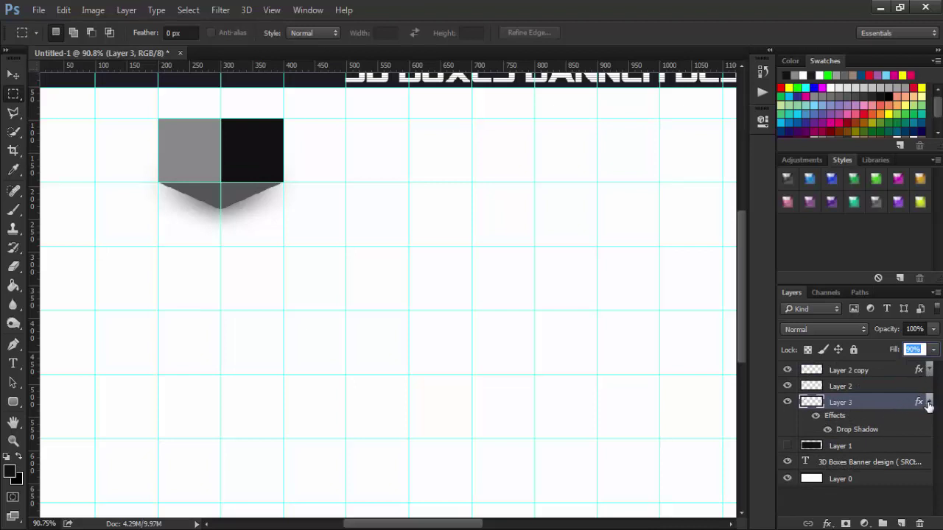
click(929, 402)
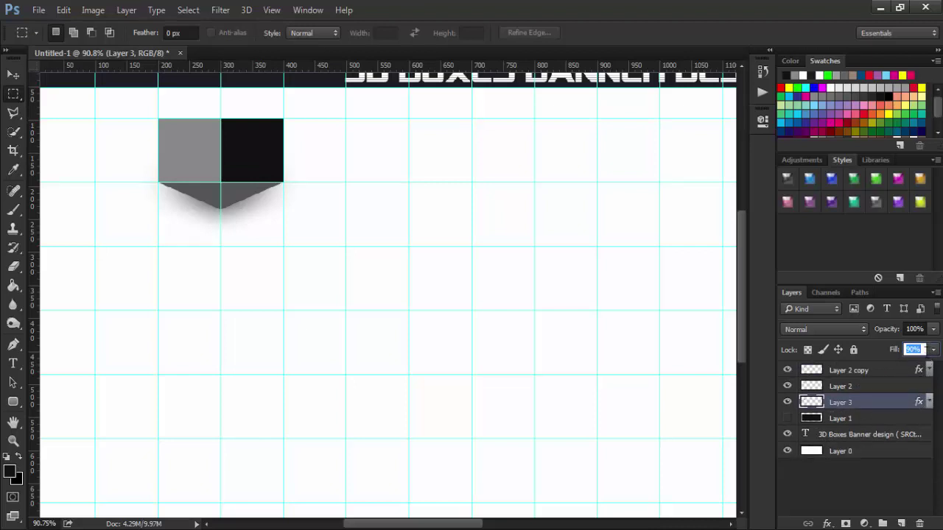
- Adjust Layer 3's fill through 26% and 38%, finally restoring it to 100%
click(933, 350)
click(885, 364)
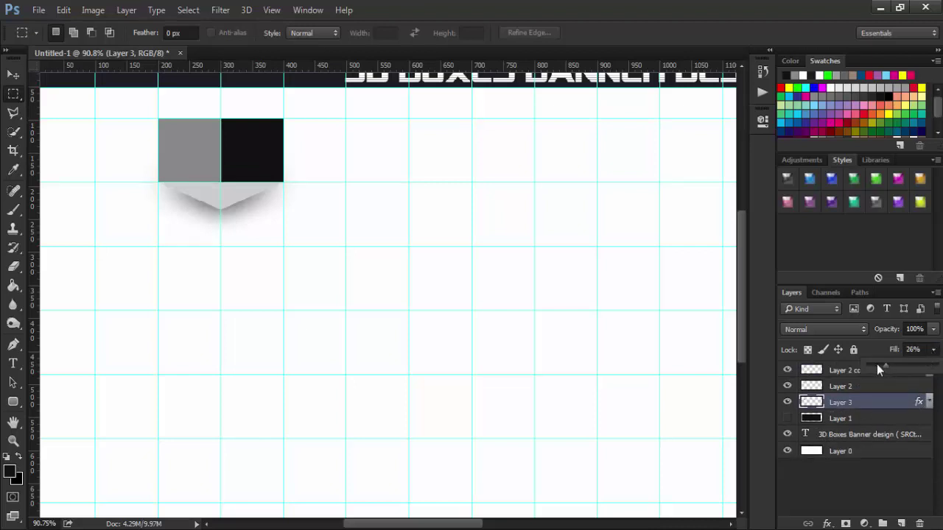
drag(877, 363, 938, 366)
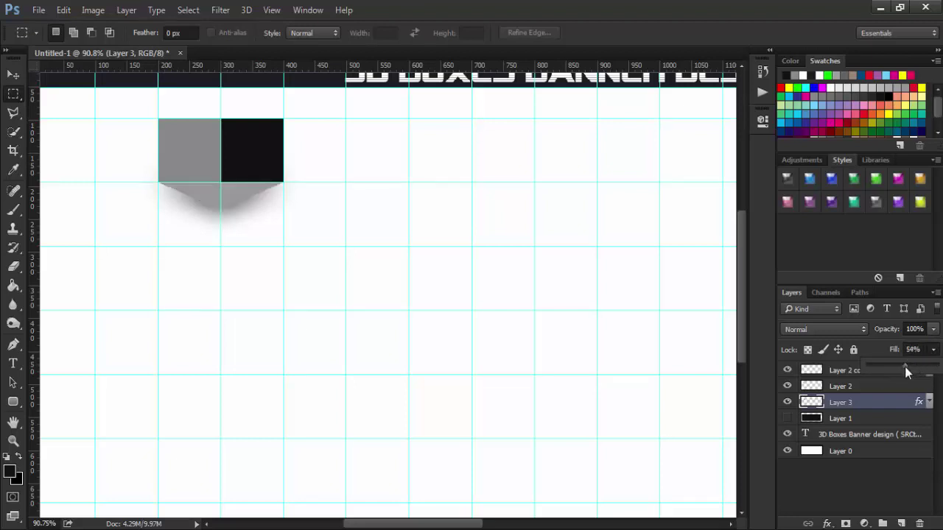
drag(937, 364, 940, 365)
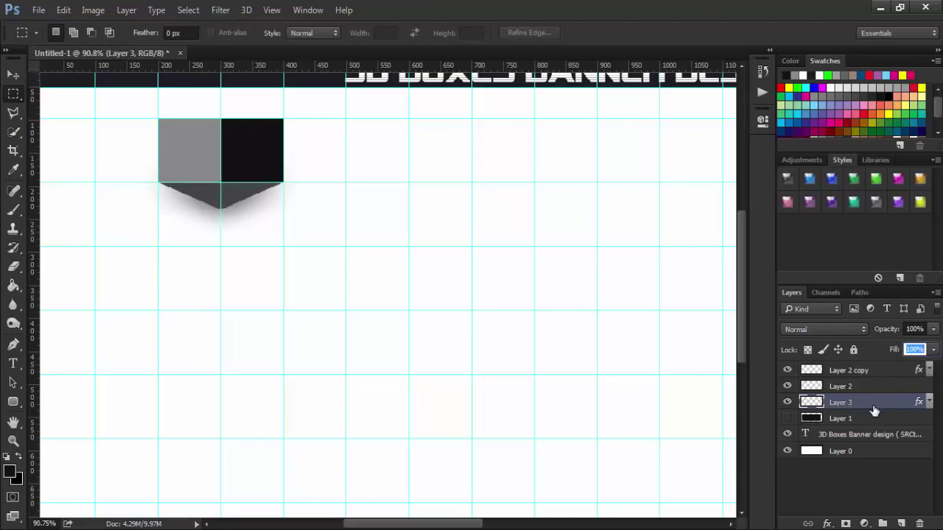
- Apply a Gaussian Blur of about 7 pixels to Layer 3's V-shaped face
click(220, 10)
mouse_move(302, 170)
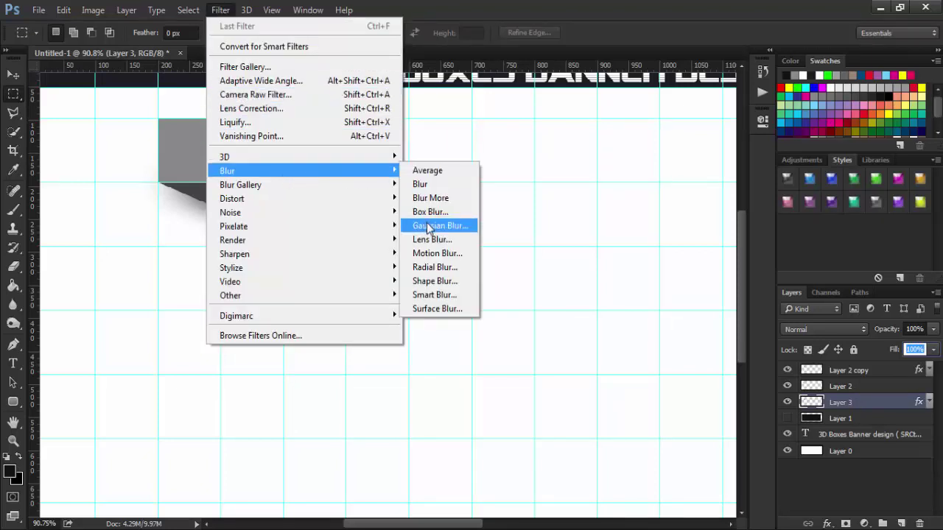
click(439, 226)
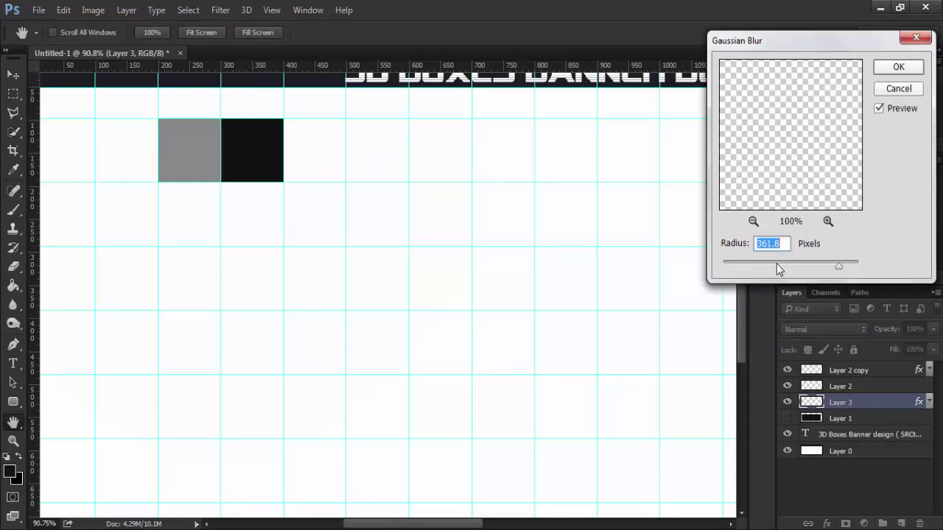
click(776, 263)
drag(765, 266, 761, 268)
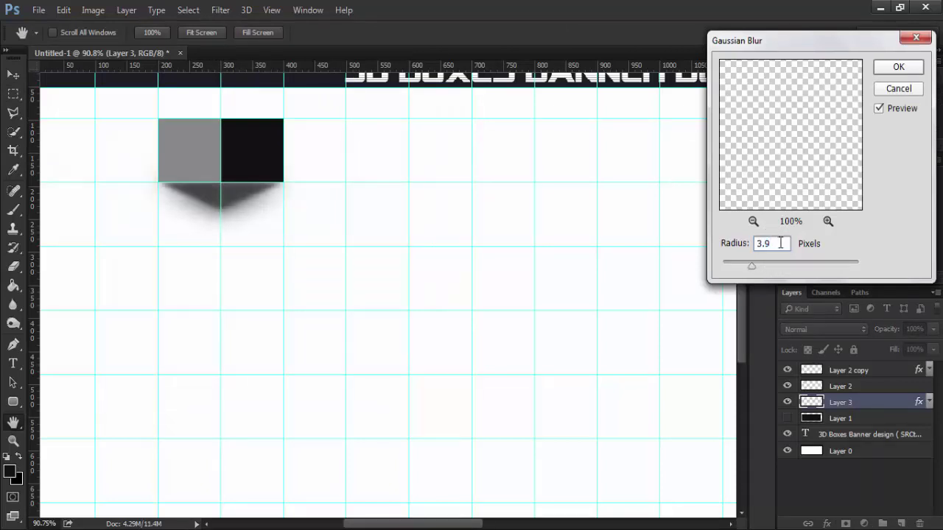
key(Up)
key(Up)
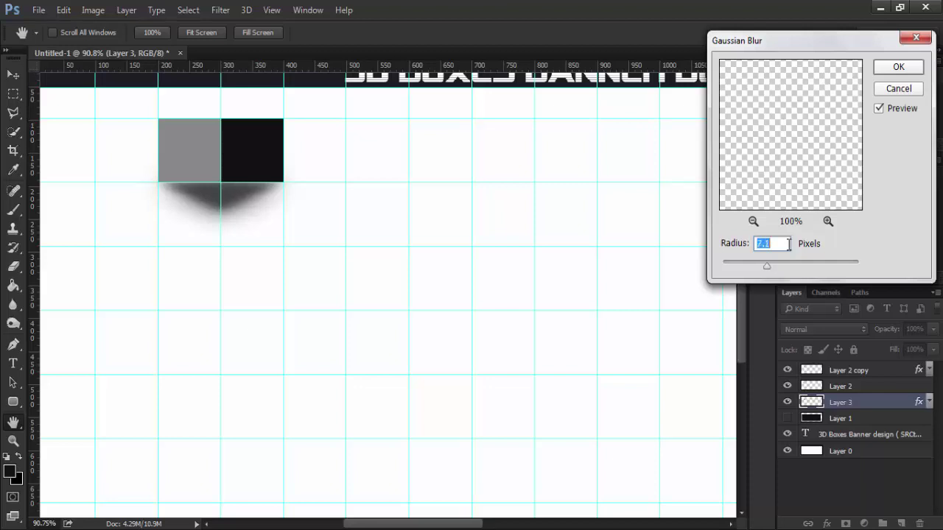
click(884, 68)
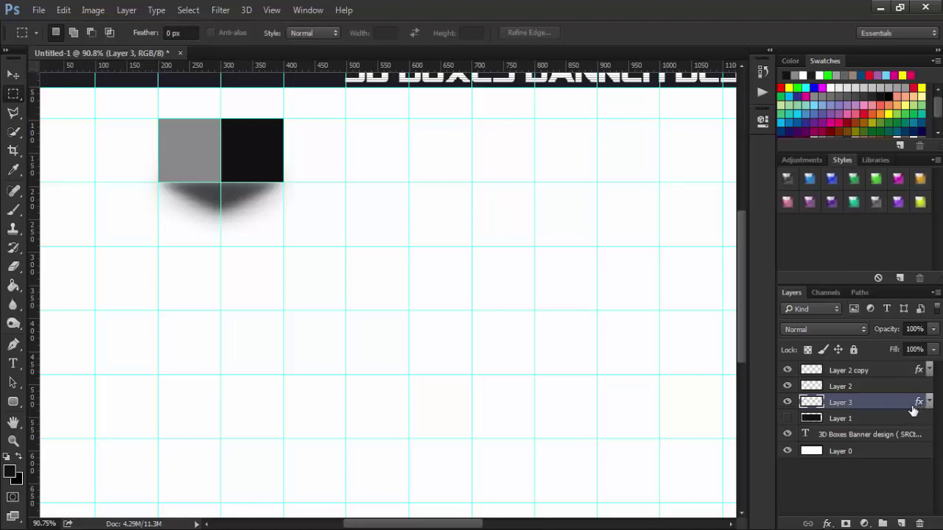
- Group Layer 2 copy, Layer 2 and Layer 3 as 'one-object' and show Layer 1
shift+click(871, 374)
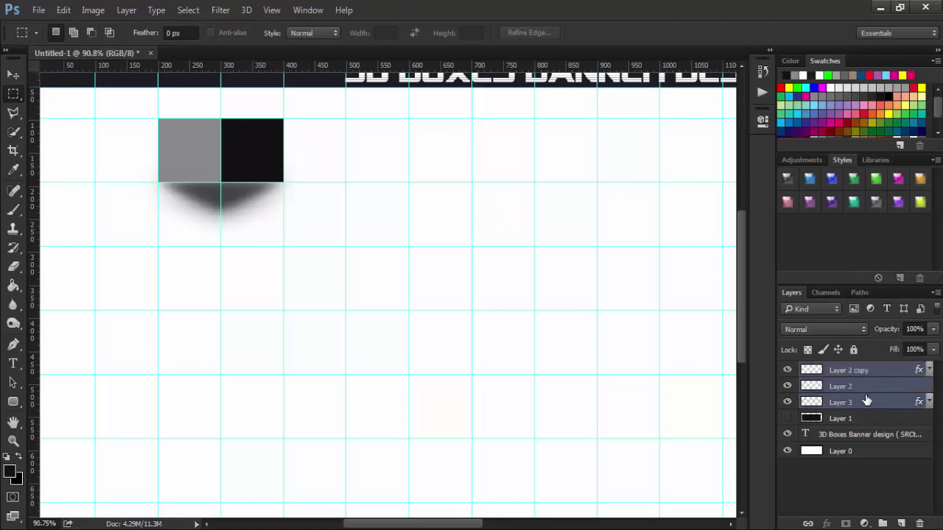
drag(873, 401, 883, 524)
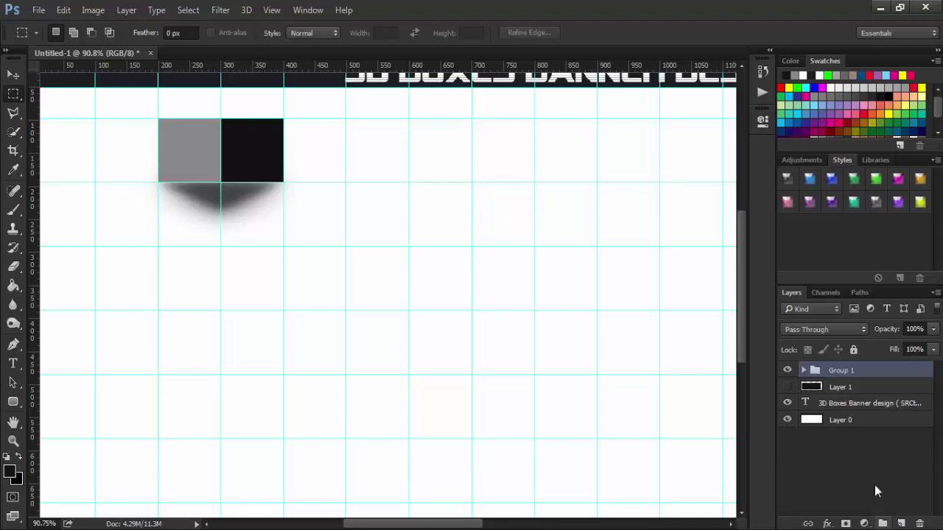
double_click(841, 371)
text(one-)
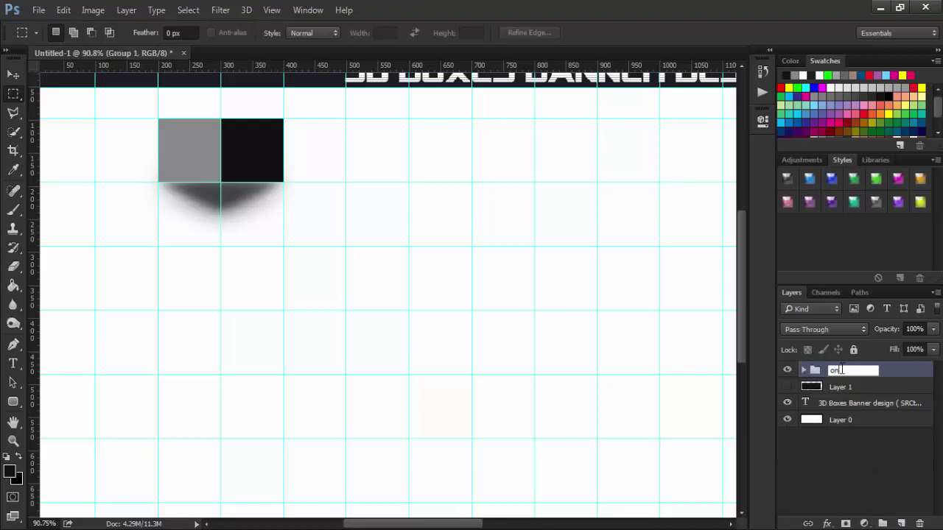
text(object)
key(Return)
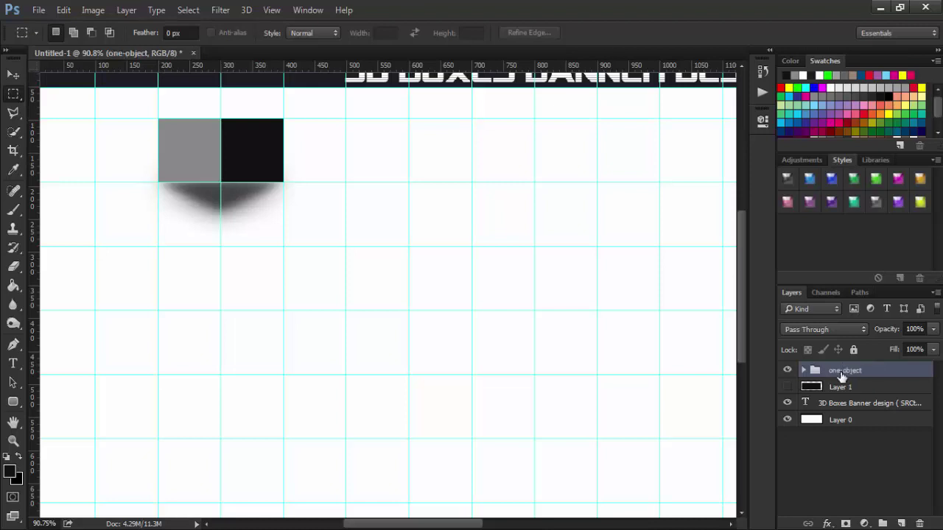
click(787, 387)
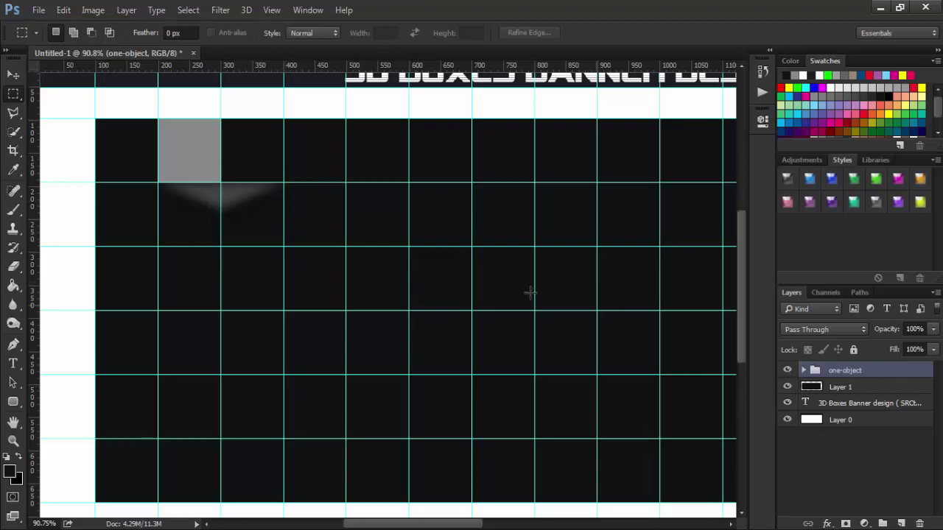
- Move the box group one cell left and place a duplicate two cells right
click(12, 75)
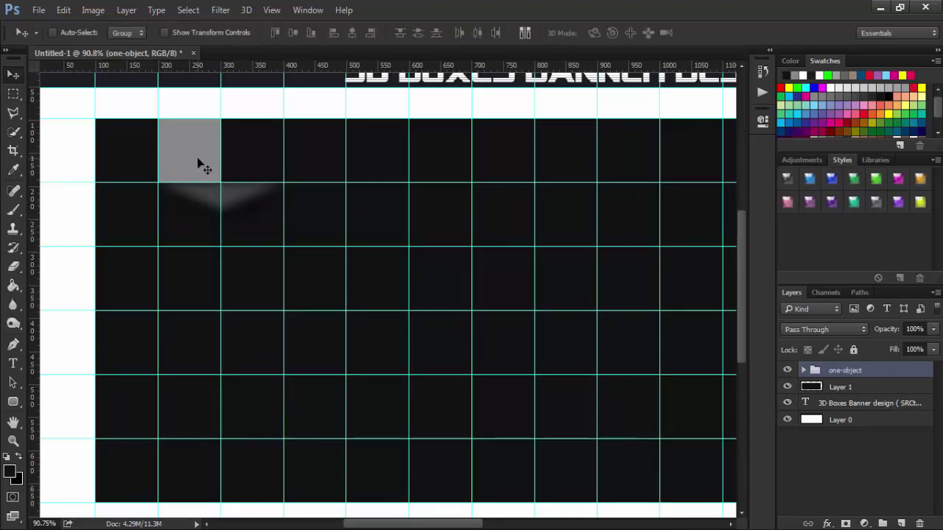
drag(198, 160, 135, 163)
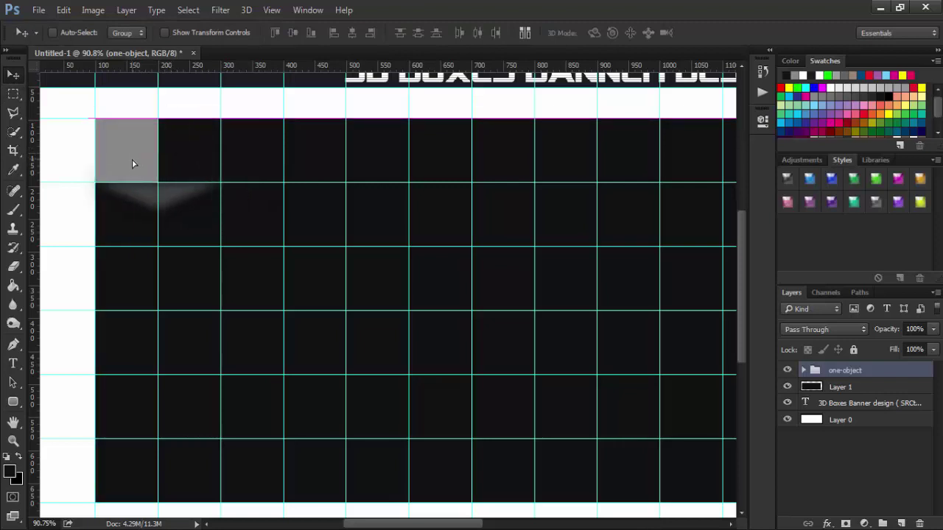
right_click(843, 377)
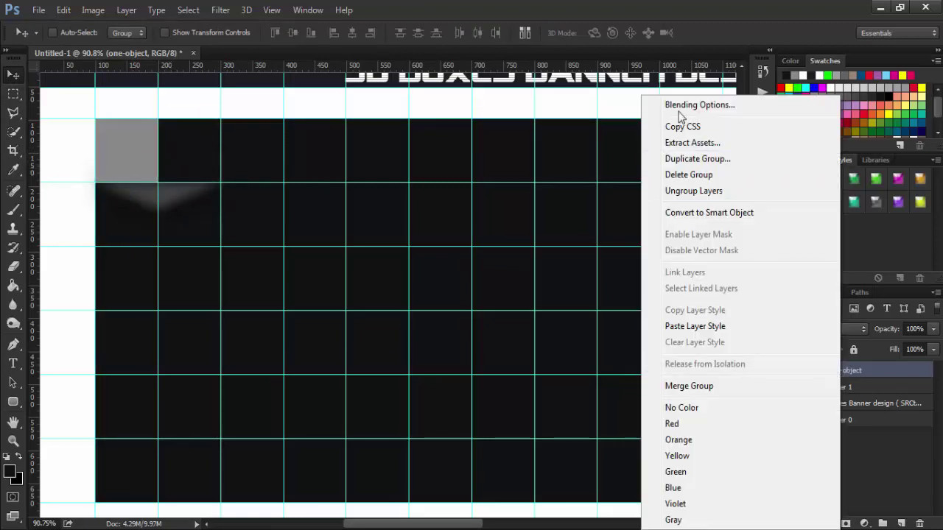
click(699, 157)
click(586, 165)
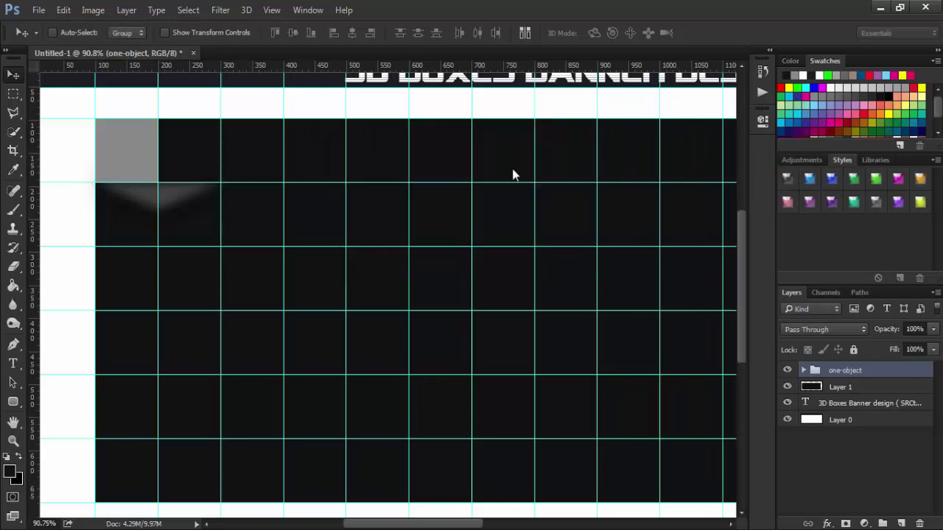
drag(160, 151, 283, 152)
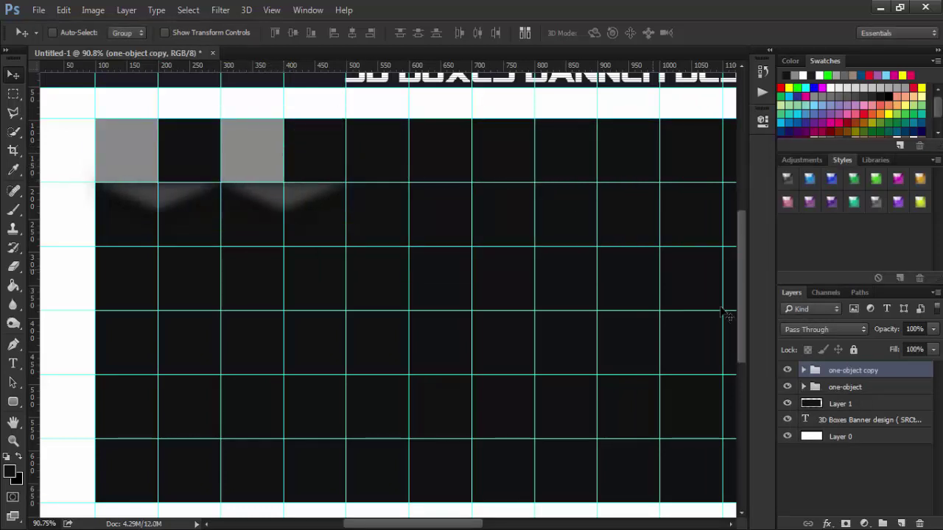
- Add one-object copy 2 two cells further right and select all three box groups
right_click(833, 371)
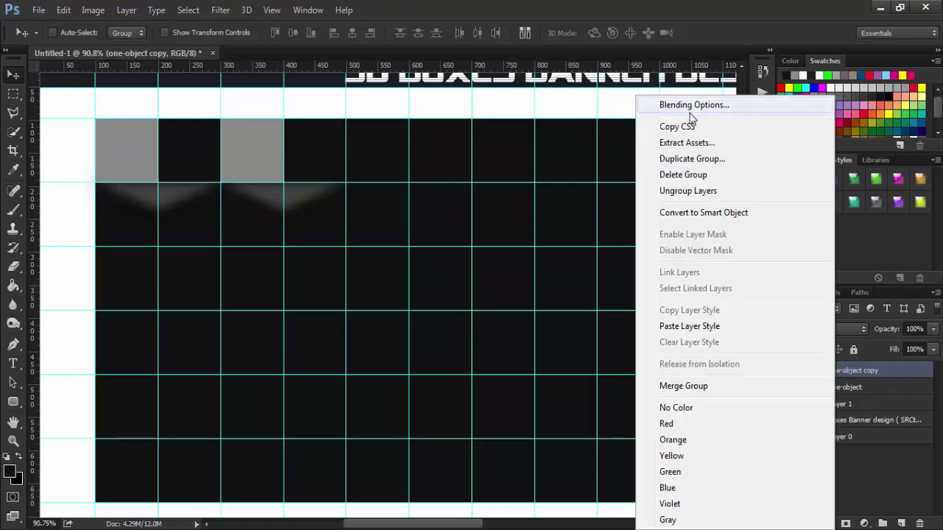
click(689, 158)
click(595, 162)
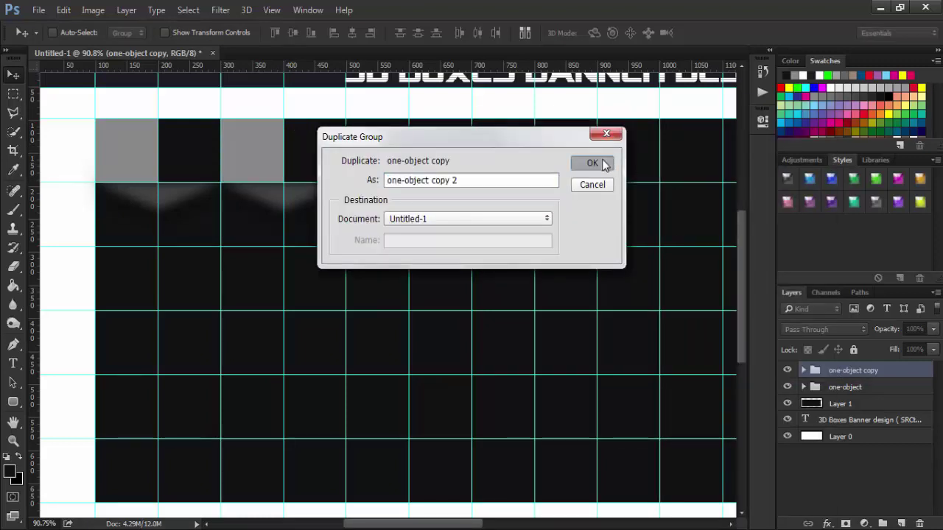
drag(298, 151, 391, 153)
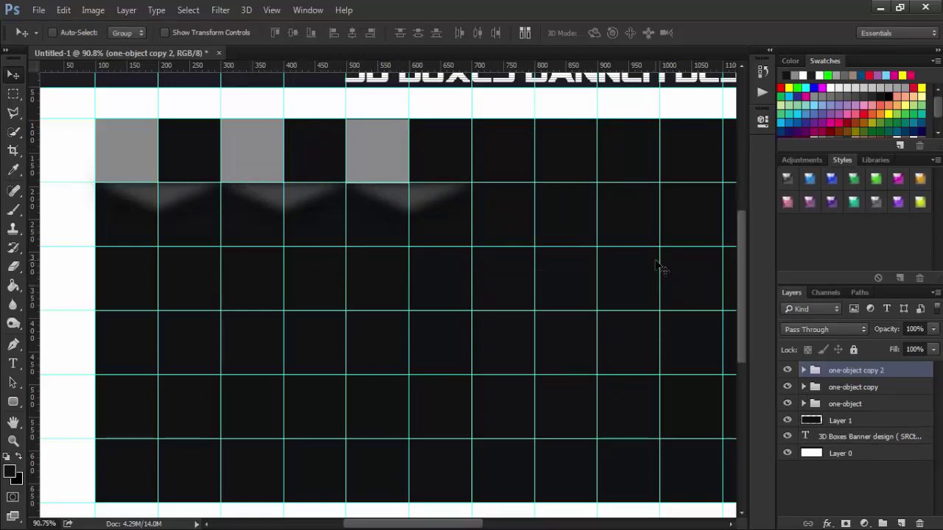
right_click(845, 377)
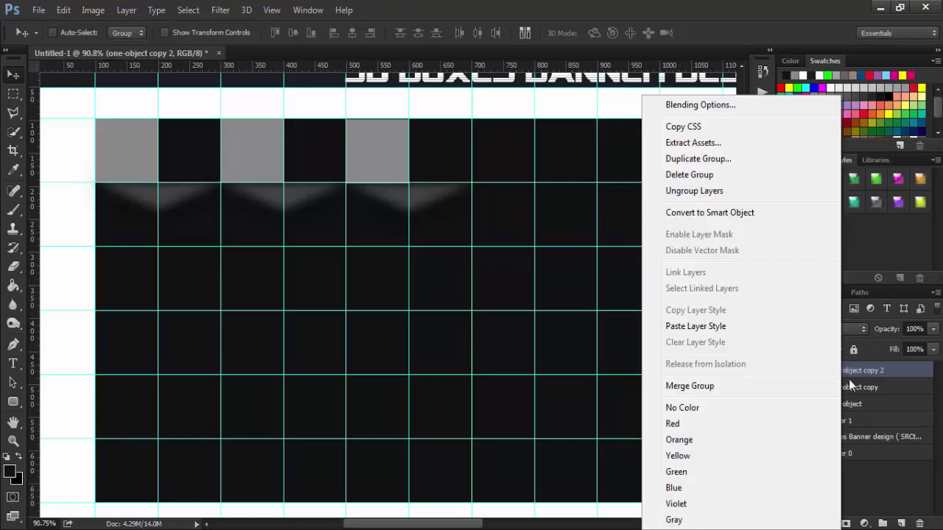
key(Escape)
shift+click(847, 404)
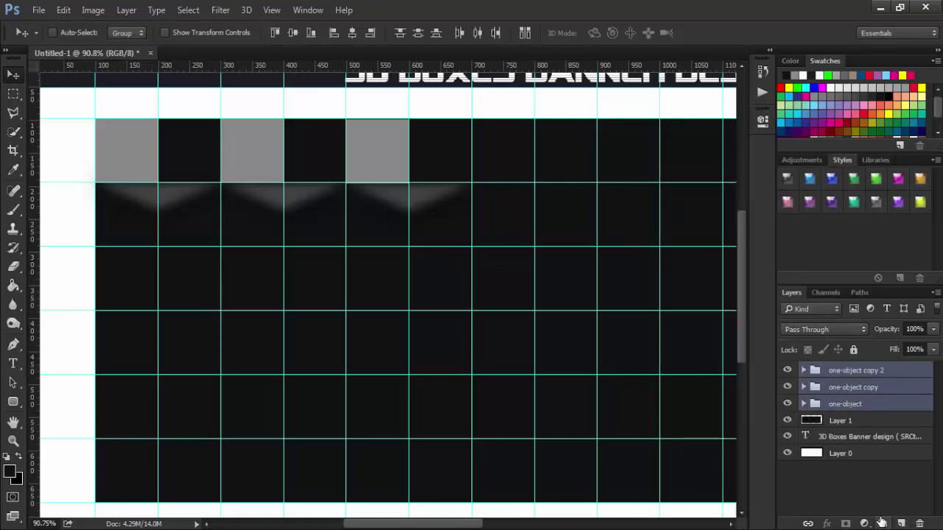
- Group the three box groups and move a duplicate row down one grid row
drag(847, 405, 881, 523)
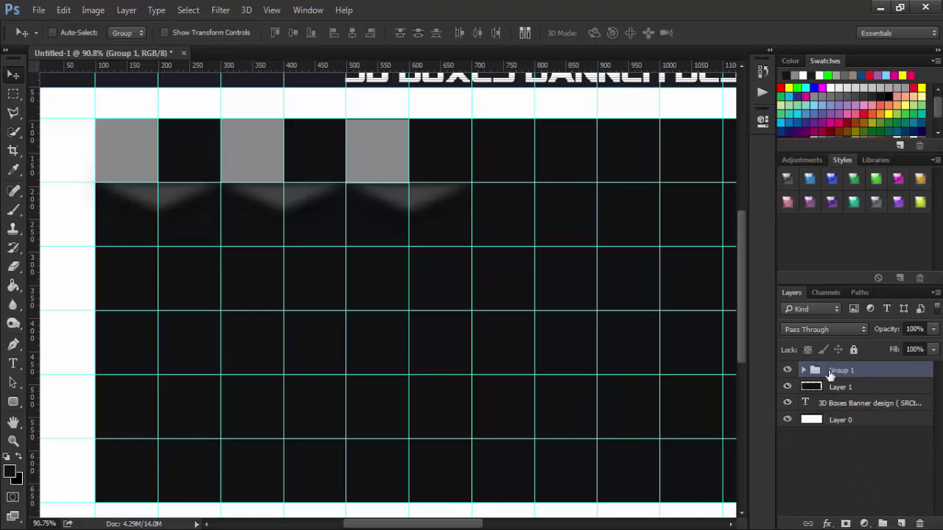
right_click(813, 361)
click(655, 158)
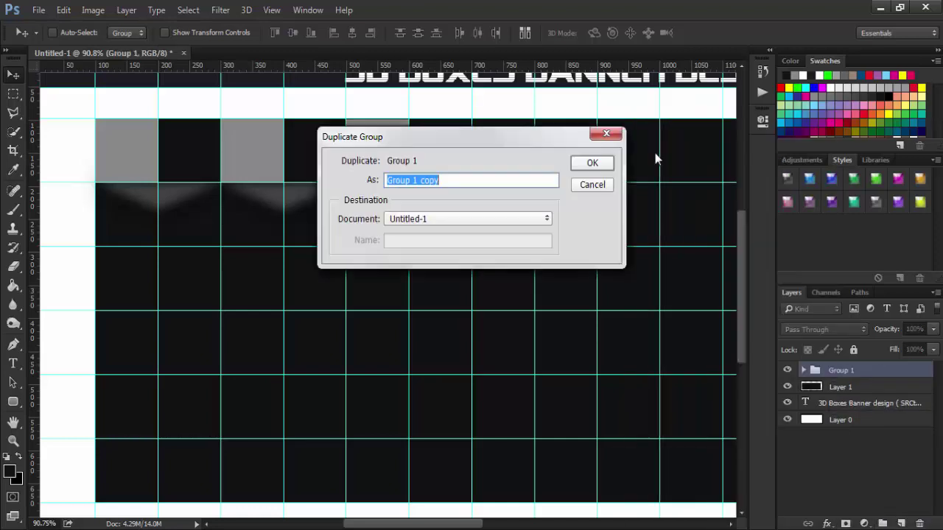
click(595, 163)
mouse_move(260, 160)
mouse_down()
mouse_move(259, 241)
mouse_move(259, 228)
mouse_move(286, 224)
mouse_move(246, 222)
mouse_up()
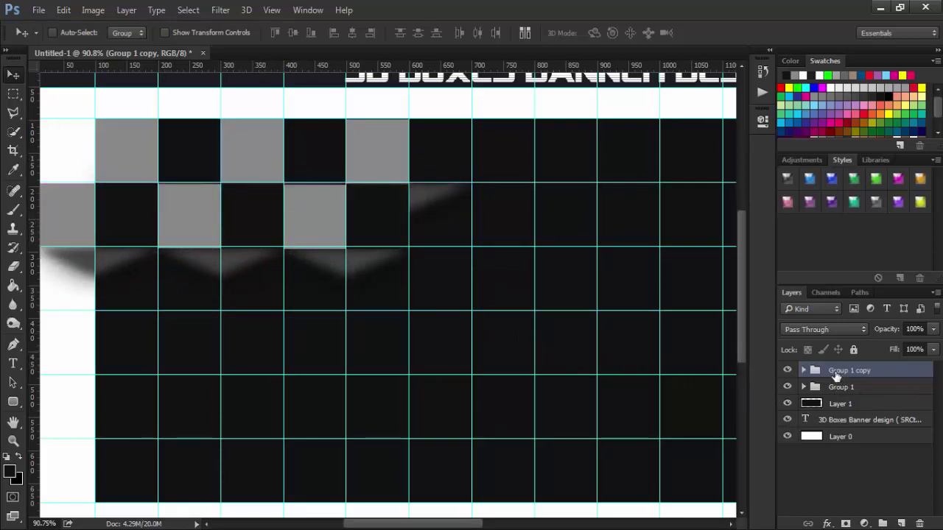
- Put the copy below Group 1, then add Group 1 copy 2 one row lower, offset one cell
drag(838, 371, 834, 393)
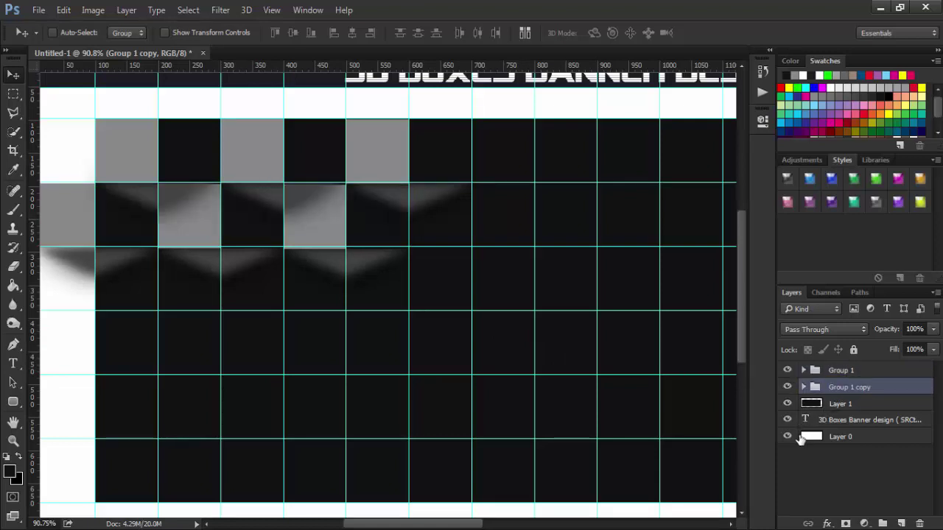
right_click(850, 392)
click(701, 156)
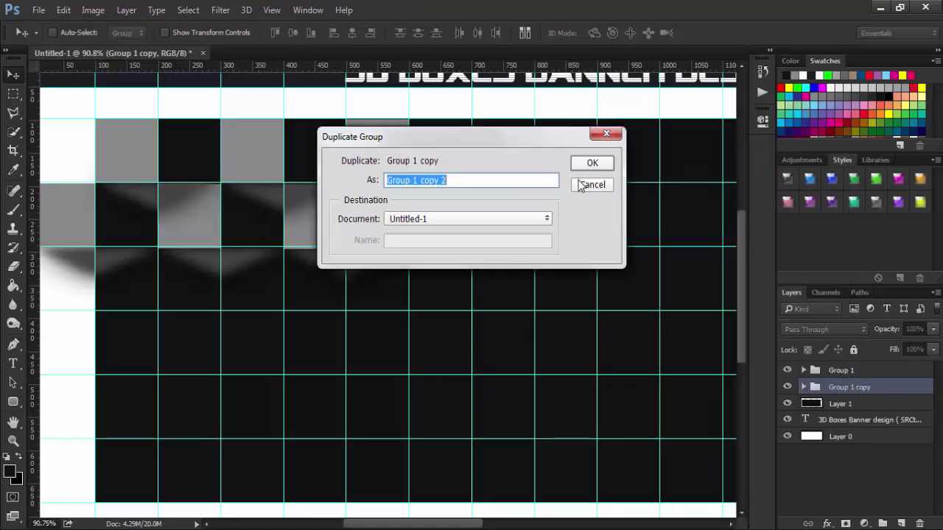
click(594, 164)
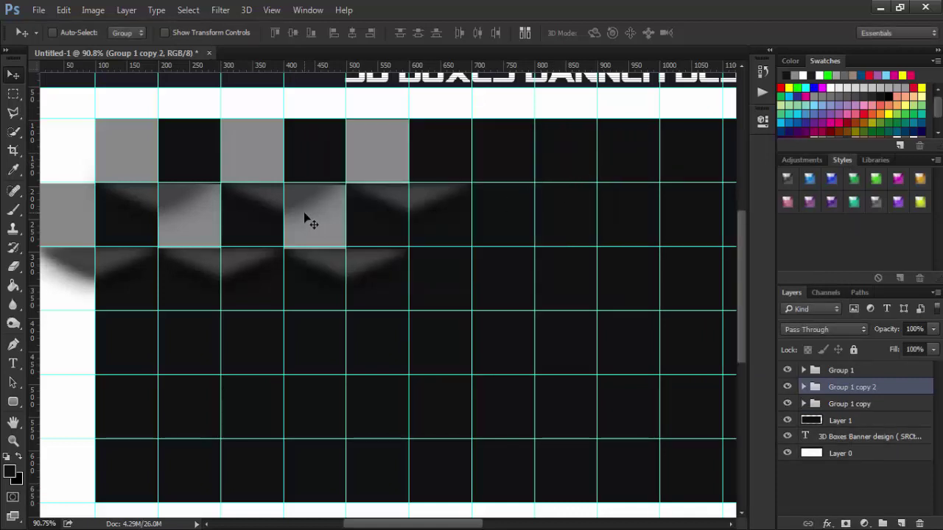
mouse_move(304, 214)
mouse_down()
mouse_move(302, 279)
mouse_move(295, 277)
mouse_up()
drag(267, 279, 253, 284)
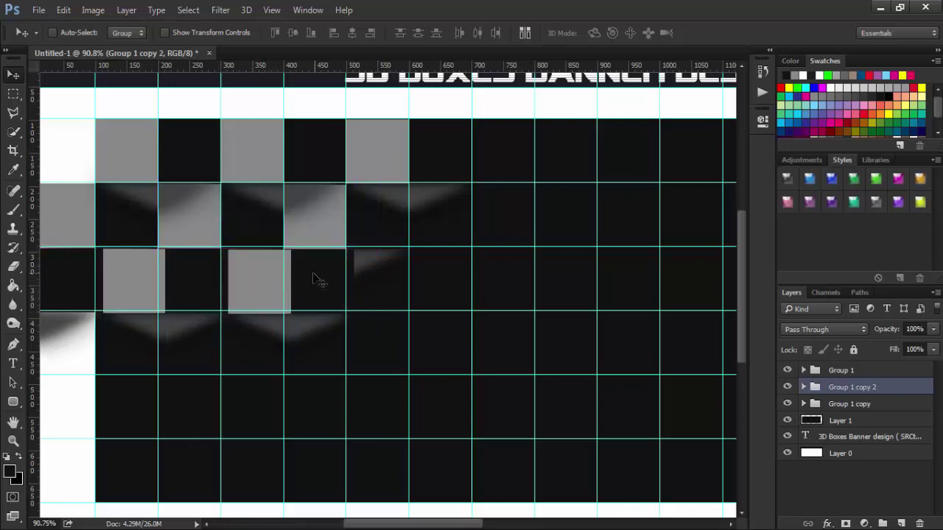
- Replace the misplaced third row and add another row one cell down and left
drag(317, 278, 309, 279)
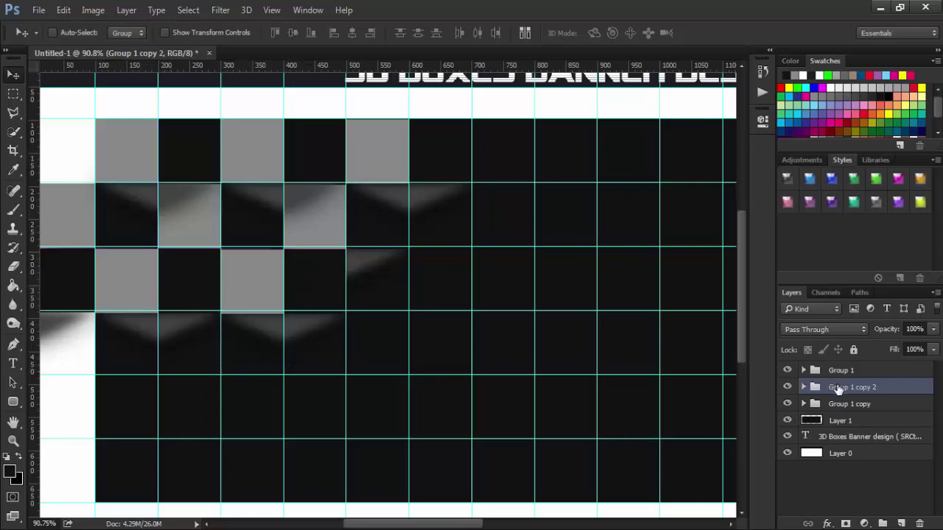
key(Delete)
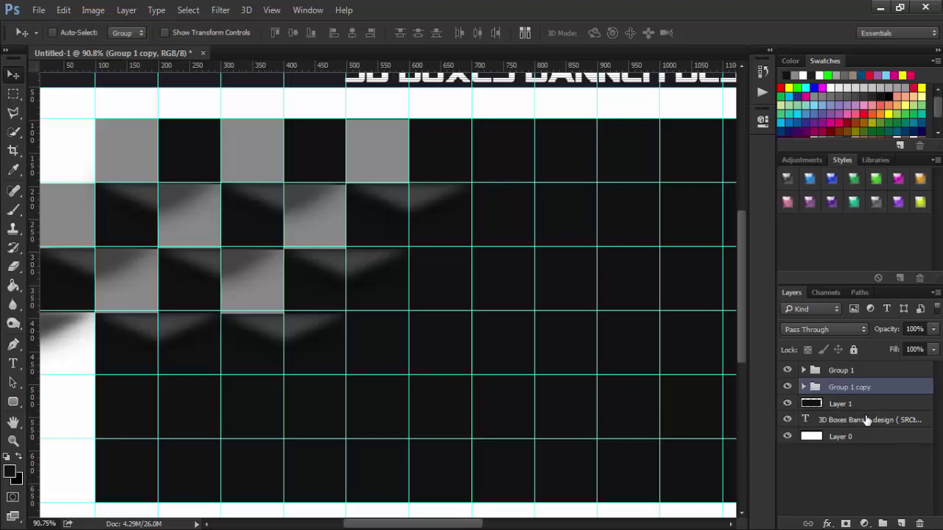
key(ctrl+j)
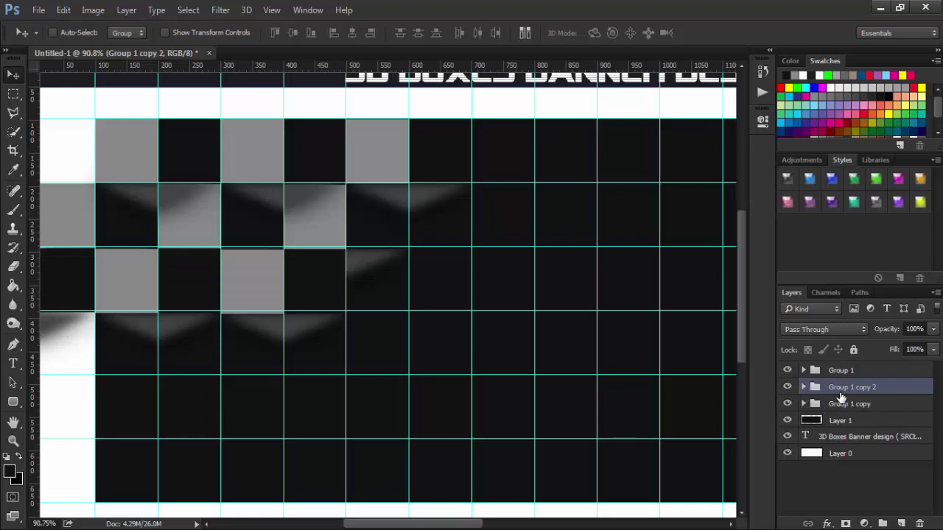
mouse_move(869, 391)
mouse_down()
mouse_move(877, 411)
mouse_move(869, 422)
mouse_up()
right_click(874, 410)
click(736, 158)
key(Return)
drag(276, 282, 213, 344)
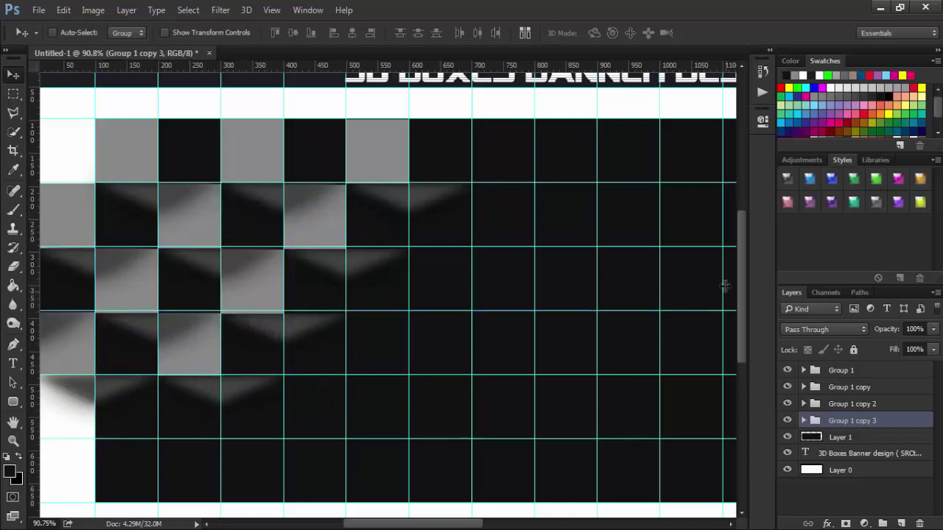
- Duplicate the last row as Group 1 copy 4 below copy 3, shifted one cell left and down
drag(743, 311, 766, 356)
right_click(850, 429)
click(691, 159)
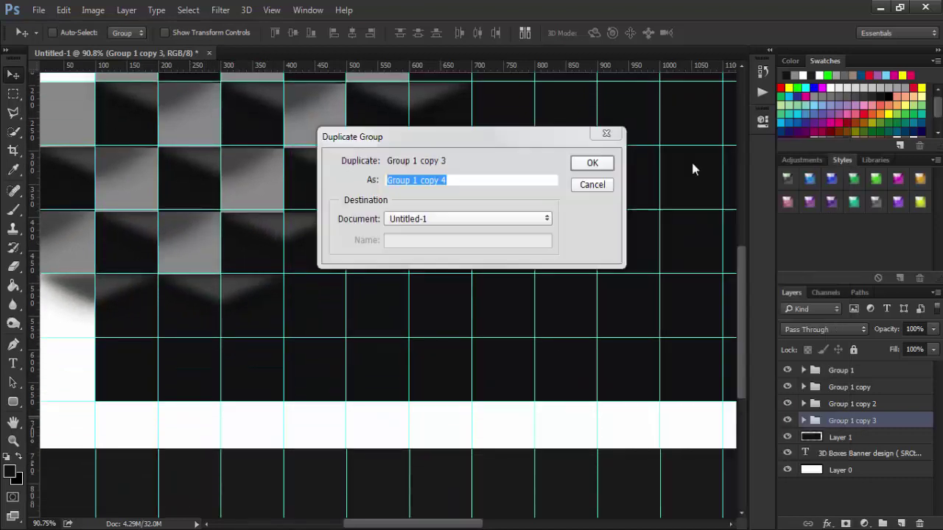
key(Return)
drag(815, 420, 821, 442)
drag(184, 243, 123, 307)
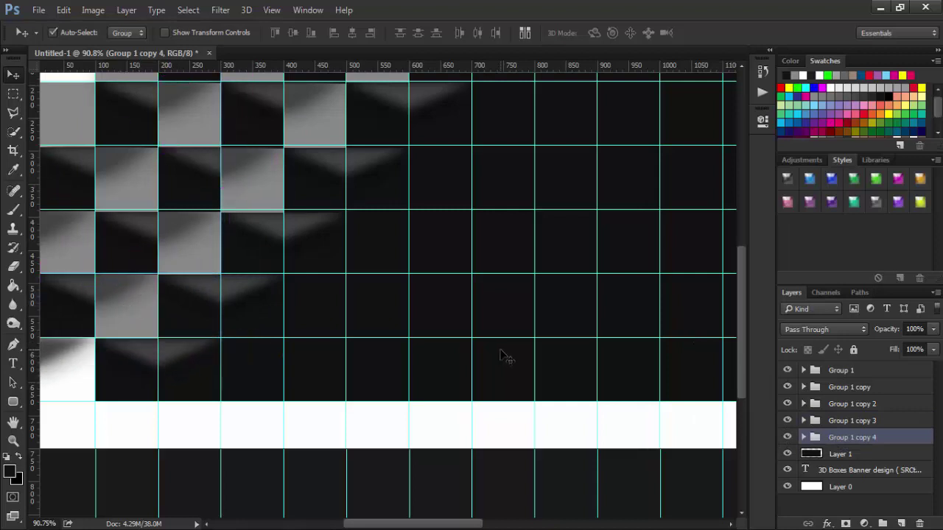
- Zoom out to the whole banner, clear all guides, and make Layer 1 active
key(ctrl+0)
click(271, 10)
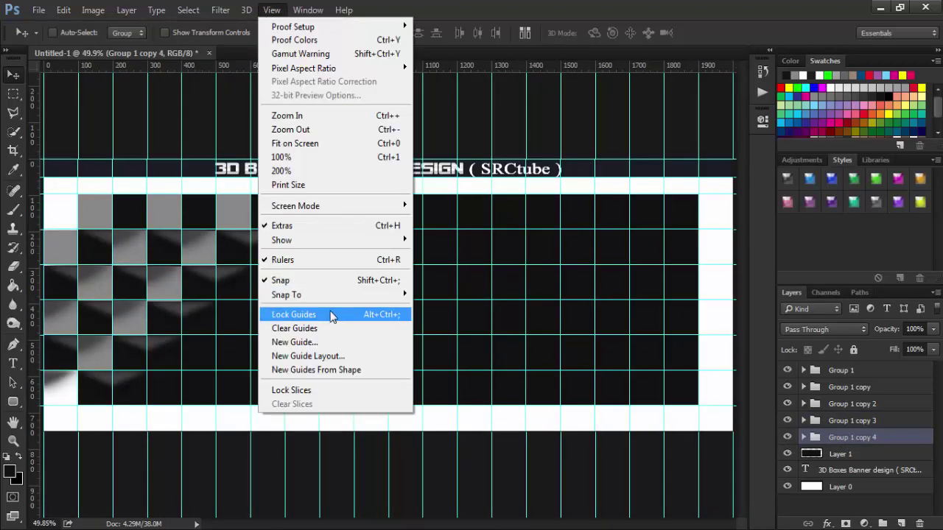
click(346, 331)
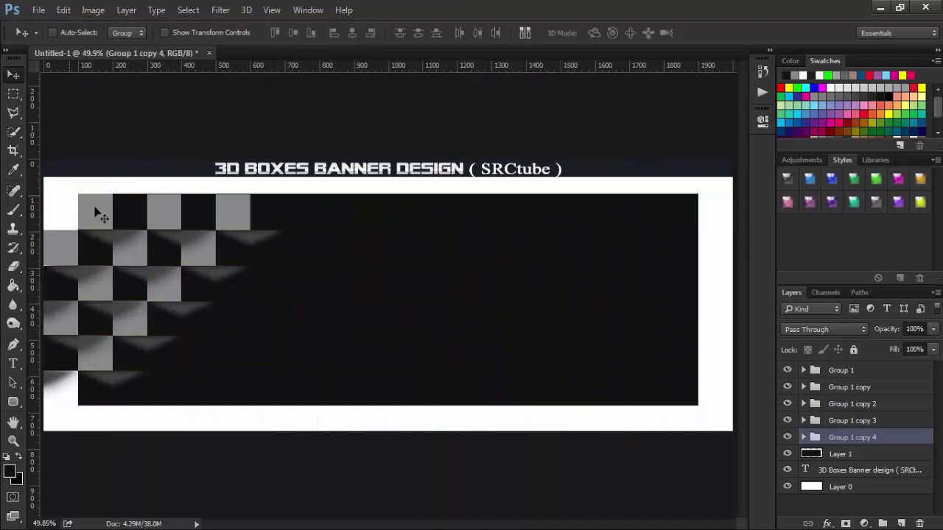
click(814, 457)
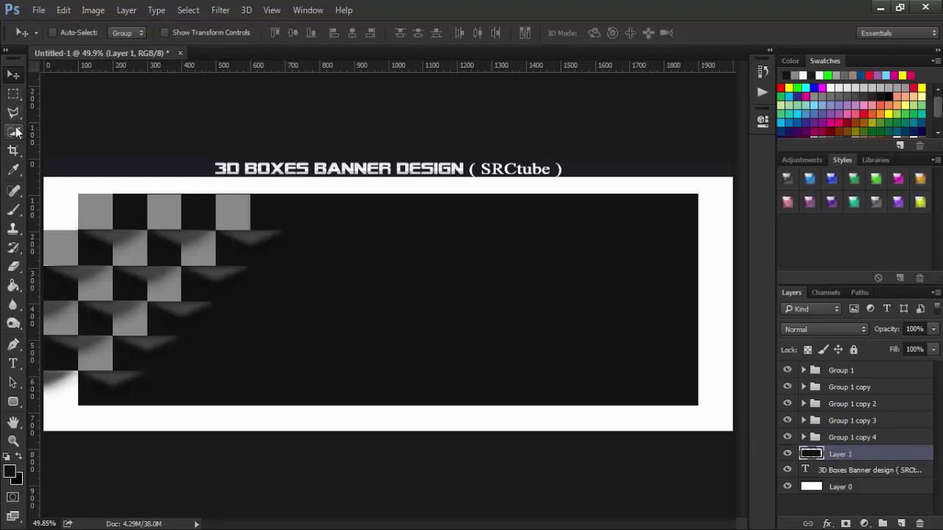
- Magic-wand the dark rectangle and merge all layers from Group 1 to Layer 1
drag(16, 131, 48, 145)
click(398, 318)
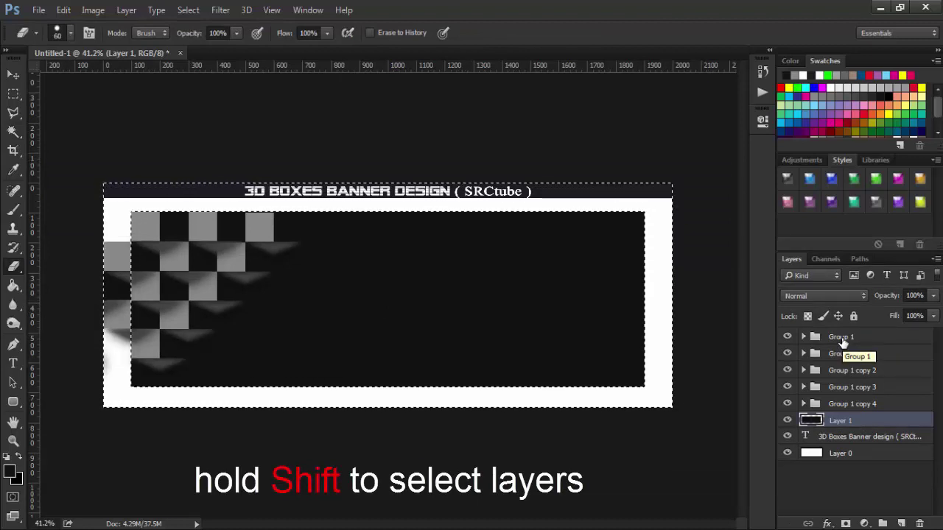
shift+click(841, 339)
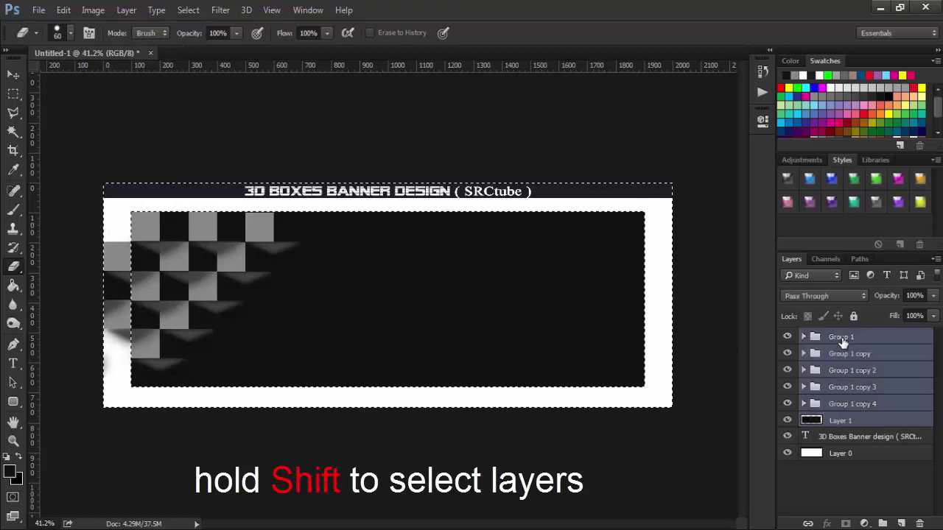
right_click(842, 339)
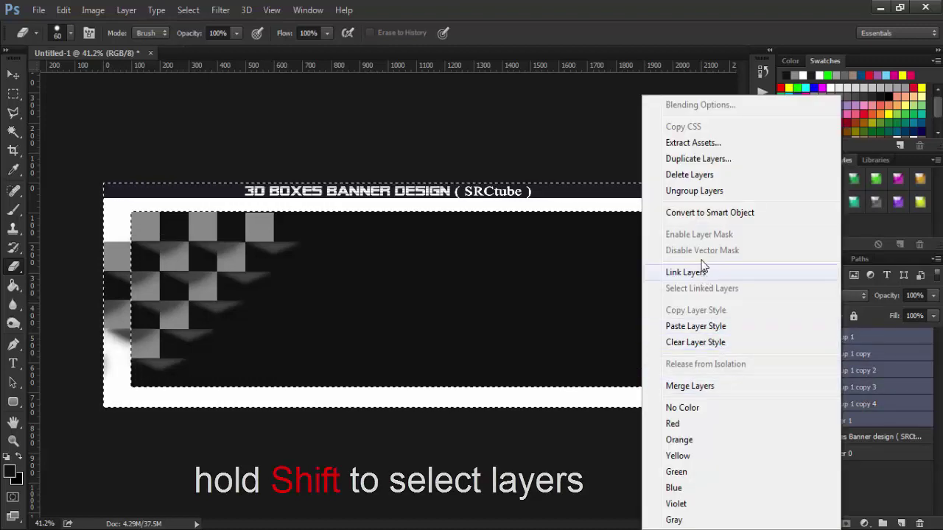
click(713, 389)
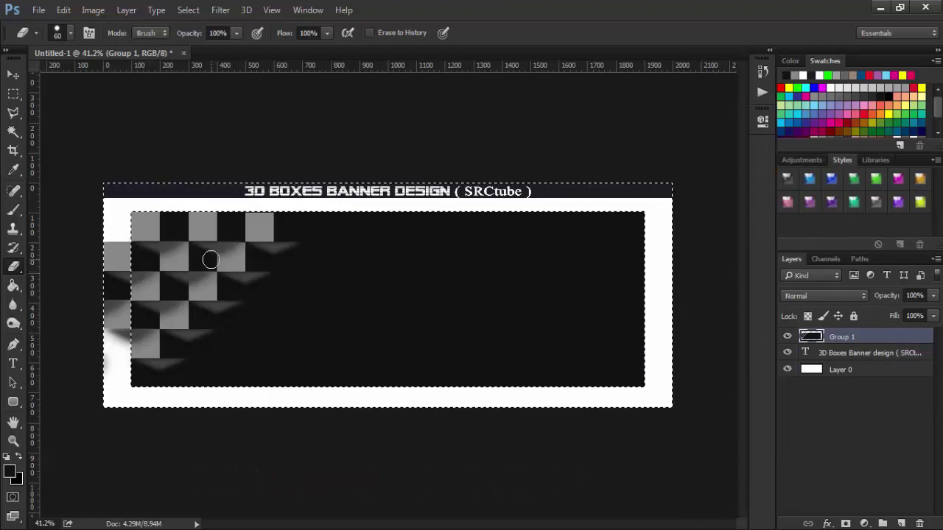
- Invert the selection, copy the inner rectangle to a new layer, and hide Group 1
key(m)
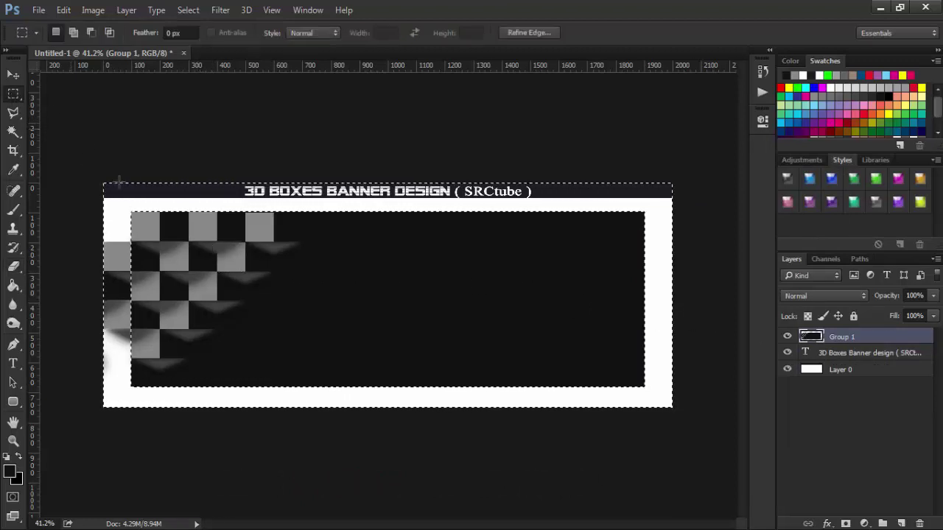
right_click(284, 212)
click(420, 245)
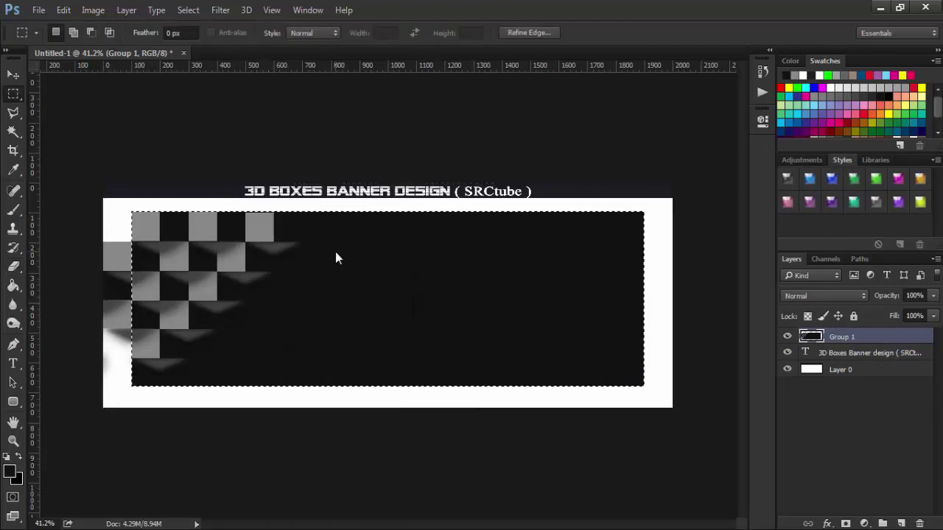
right_click(335, 252)
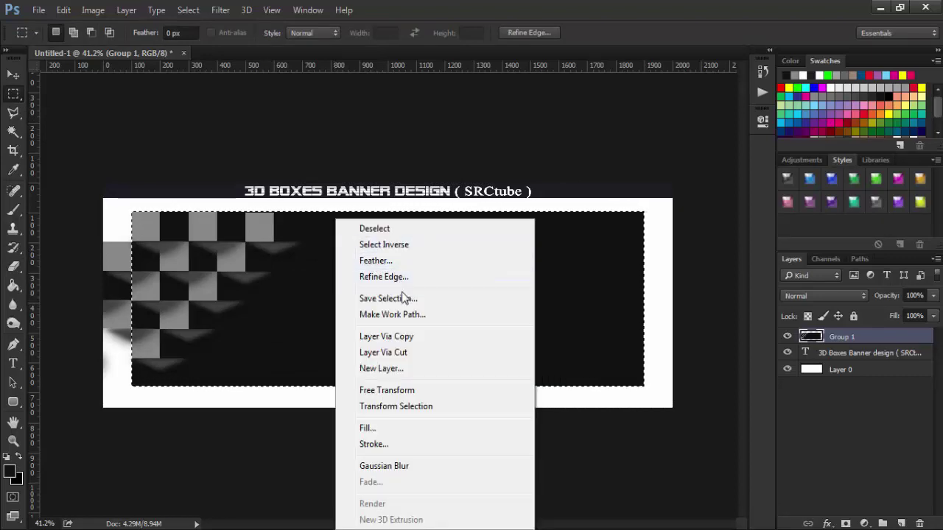
click(410, 337)
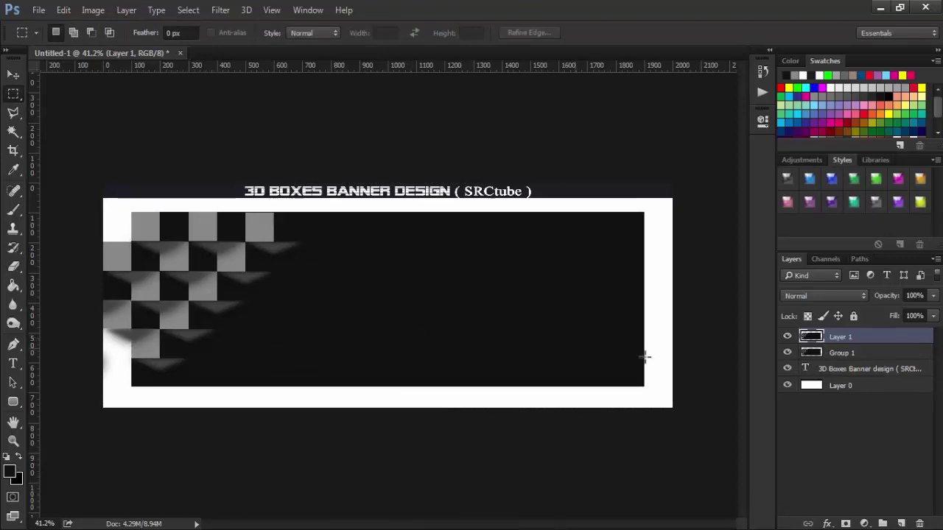
click(786, 354)
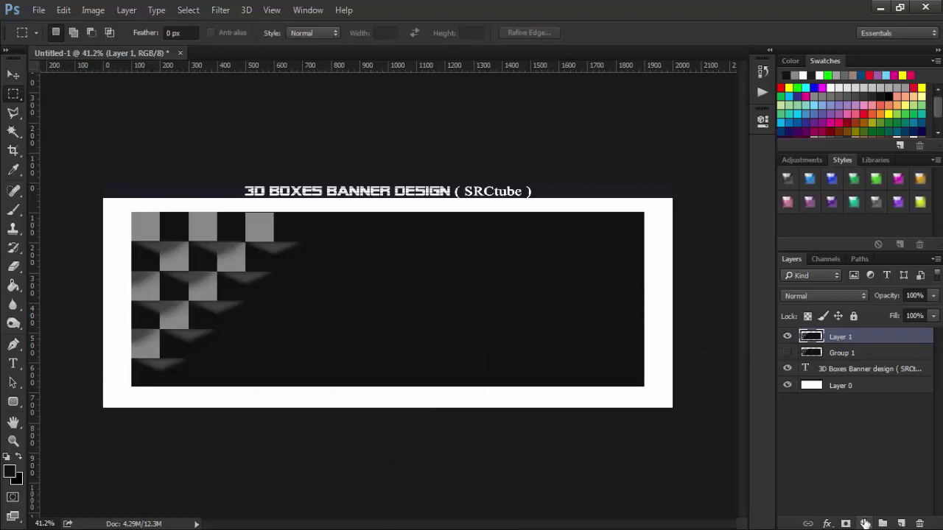
- Add a colorized Hue/Saturation adjustment with saturation 100 and a teal hue near 187
click(864, 523)
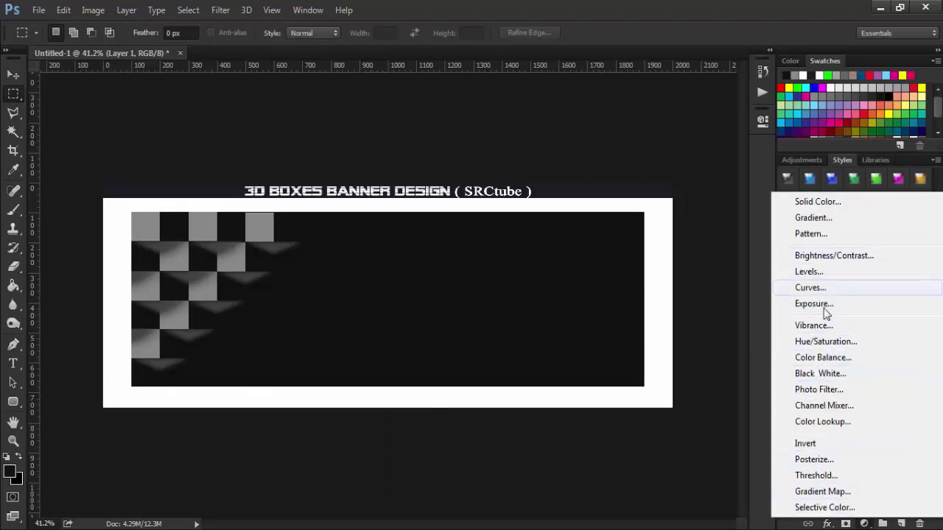
click(826, 342)
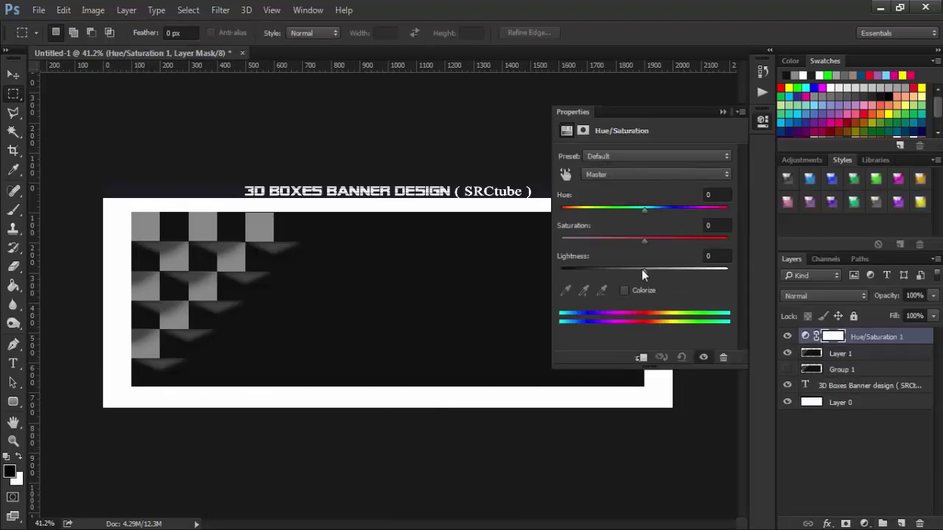
click(624, 290)
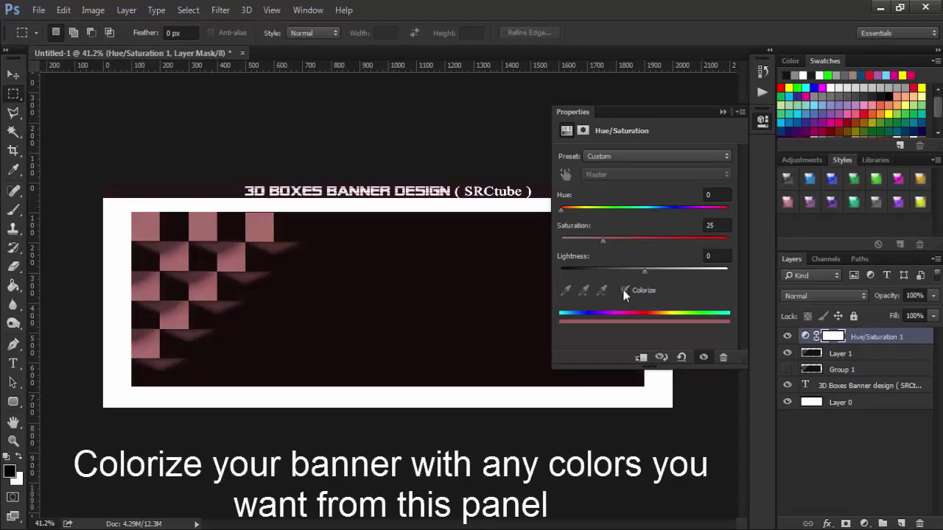
drag(620, 208, 615, 207)
click(669, 208)
click(649, 208)
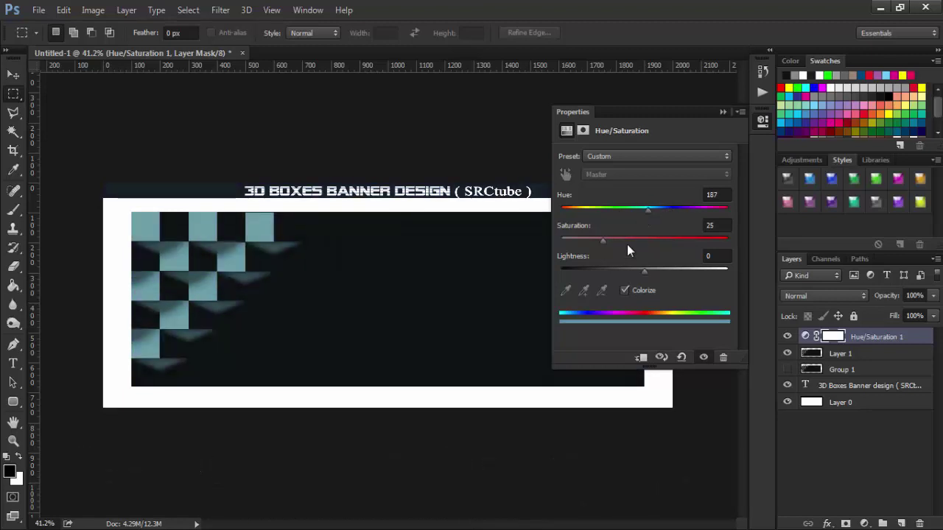
drag(630, 238, 730, 238)
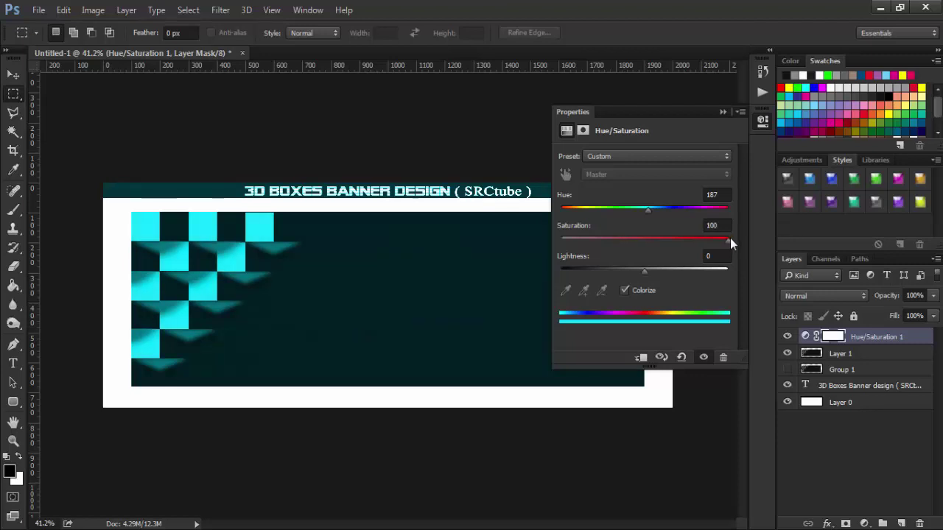
- Try magenta, green and yellow hues, settle on cyan hue 184, and close Properties
drag(648, 209, 731, 208)
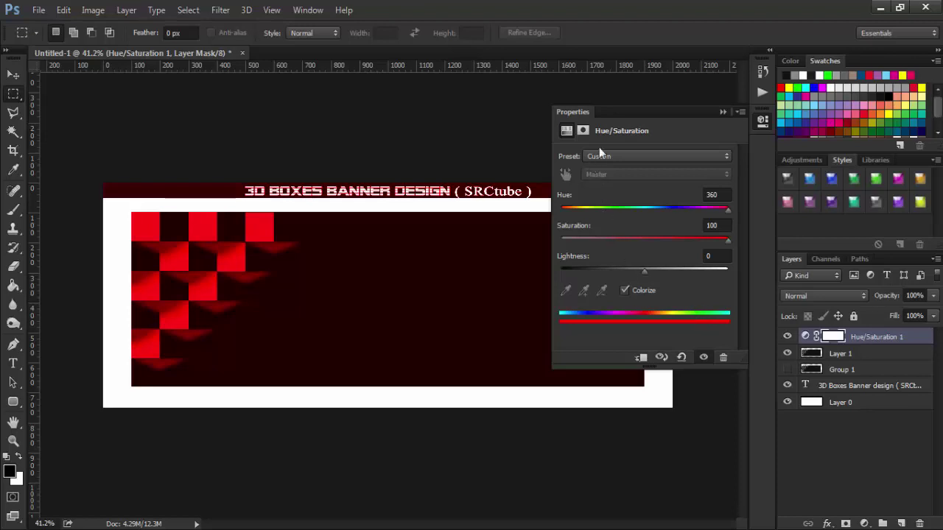
click(626, 208)
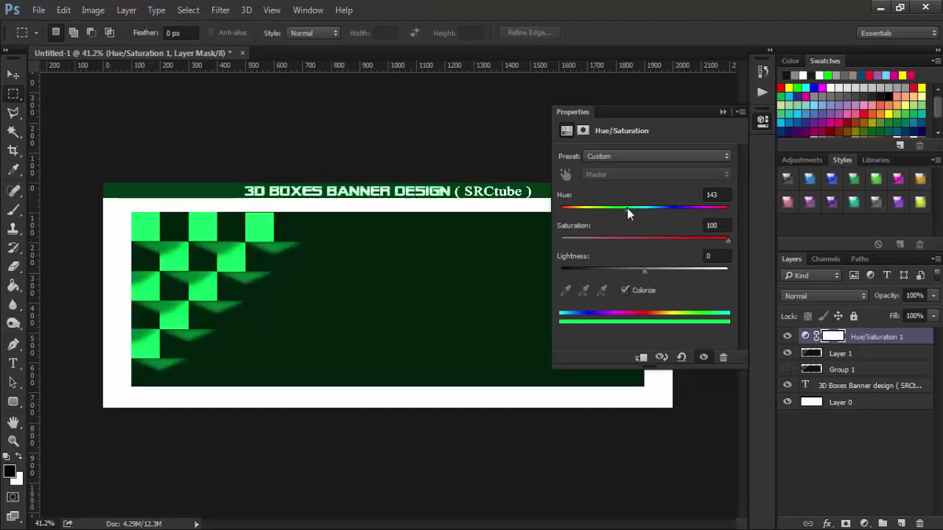
click(582, 208)
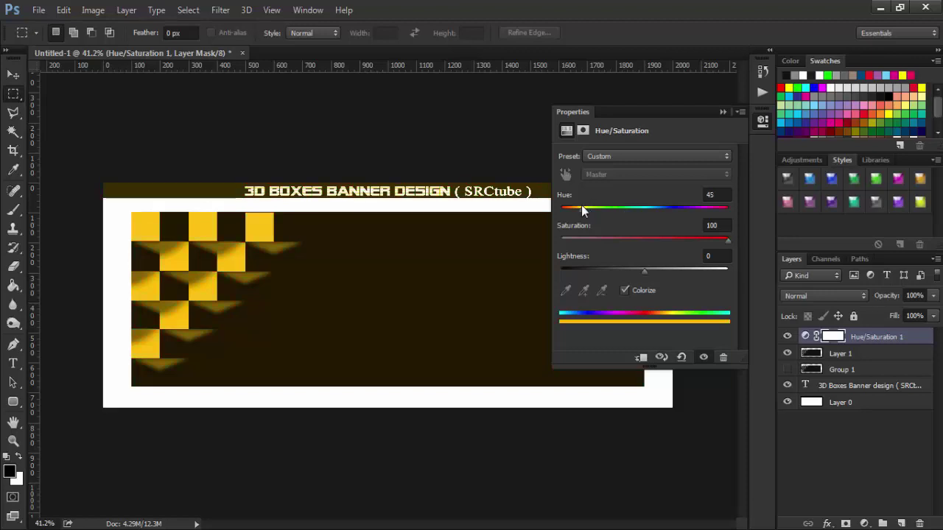
click(612, 210)
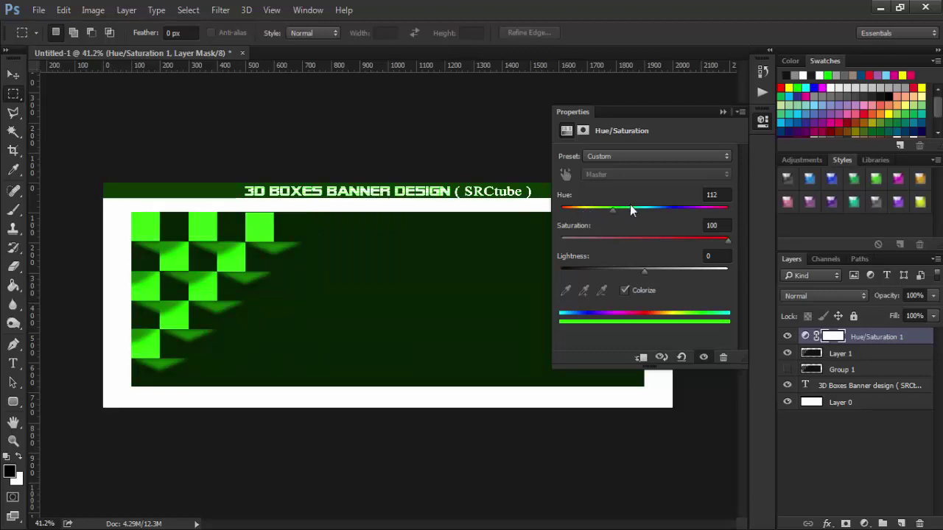
click(646, 208)
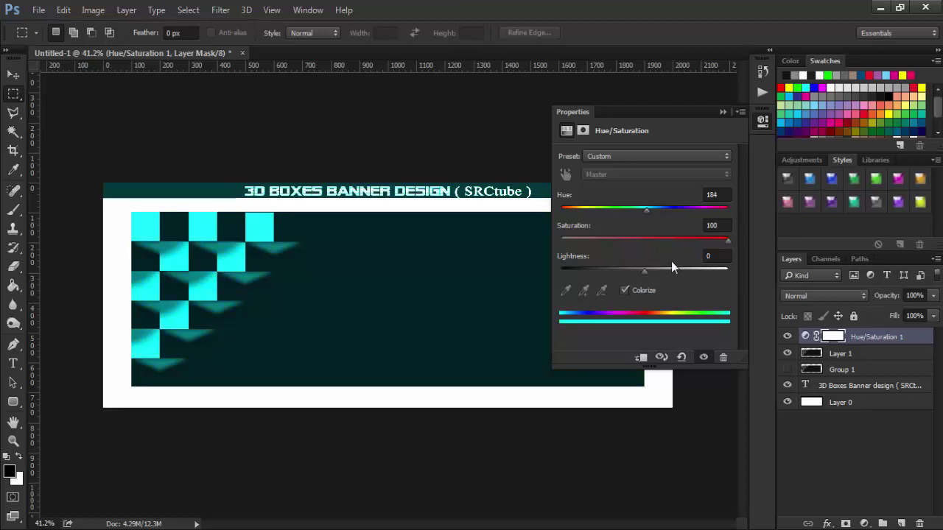
click(722, 112)
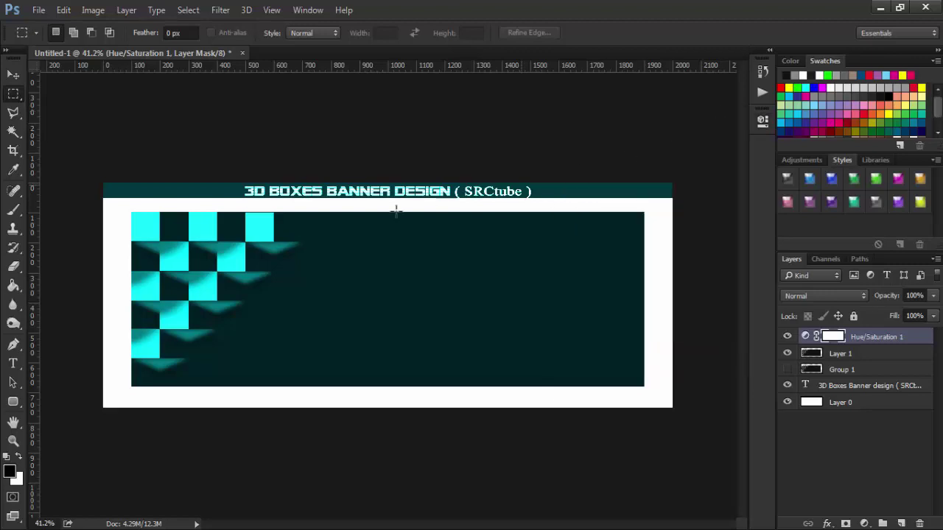
- Start a new text line and color it with the cyan sampled from the boxes
click(12, 367)
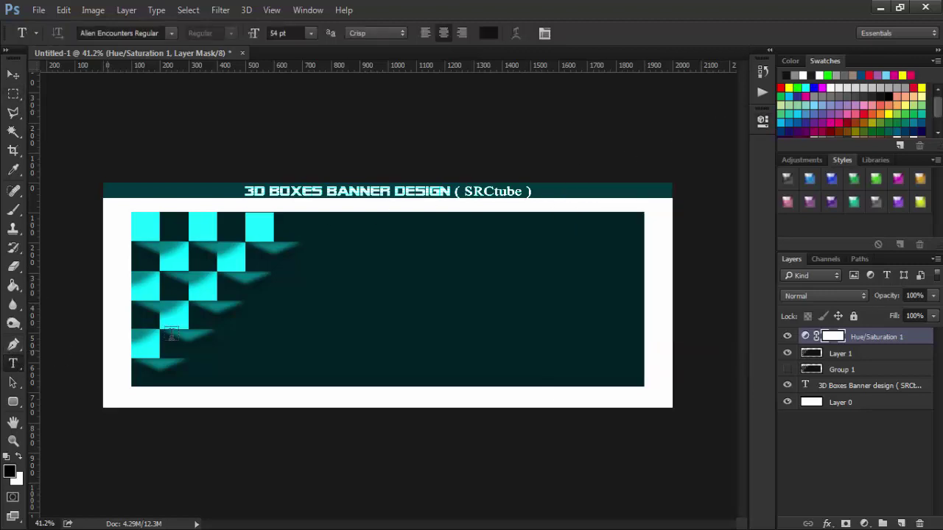
click(378, 302)
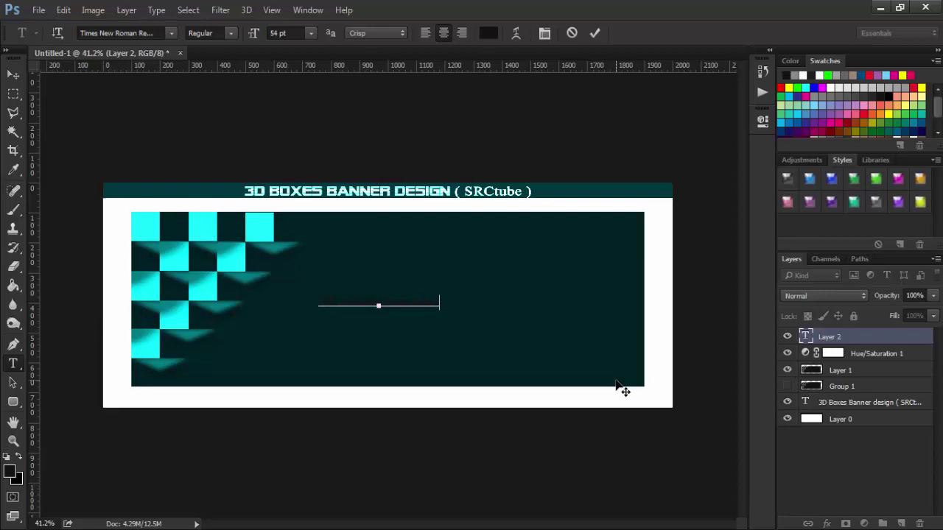
key(ctrl+a)
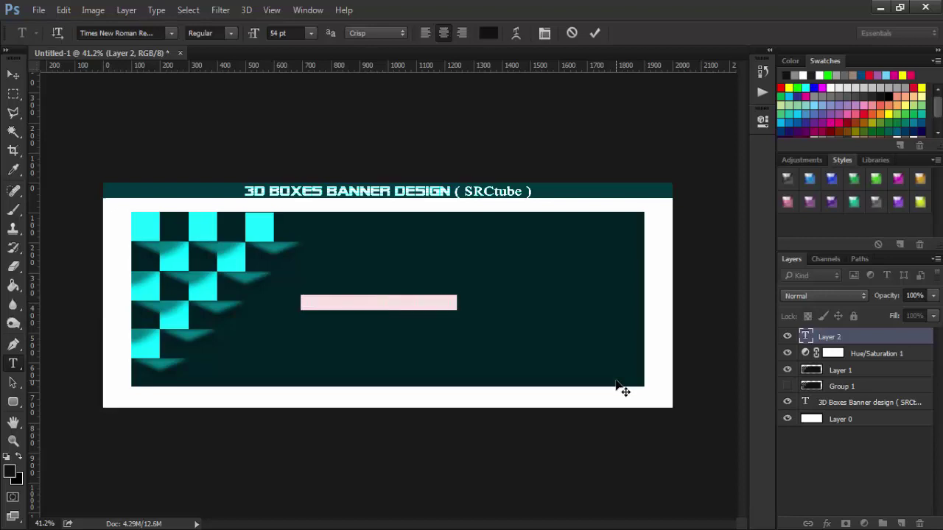
click(488, 33)
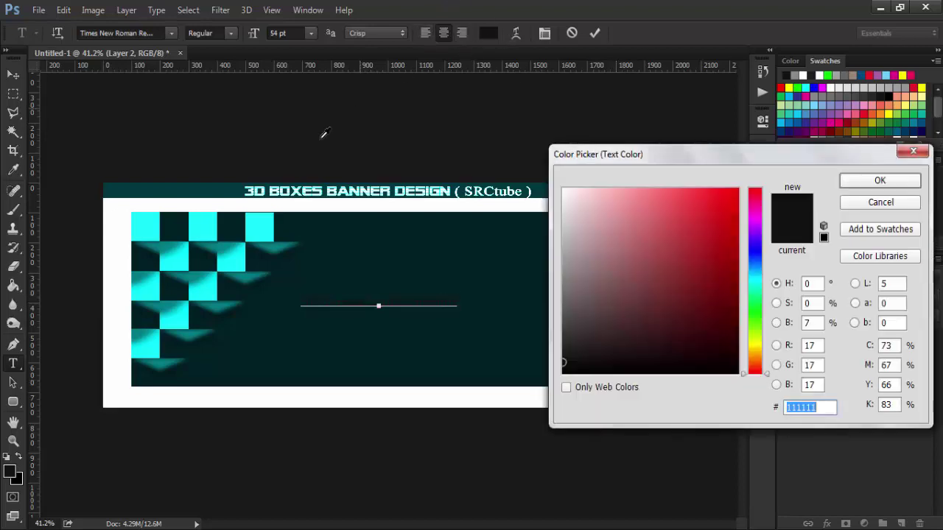
click(266, 218)
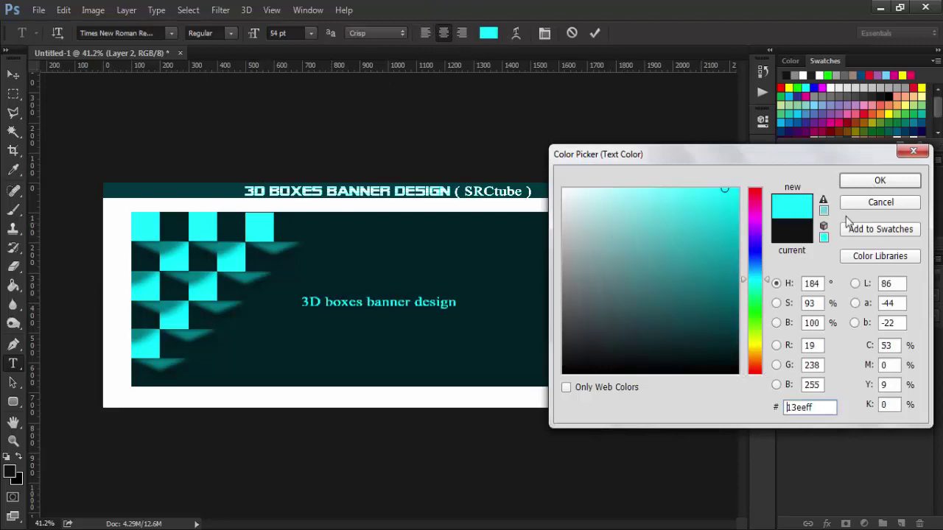
click(864, 183)
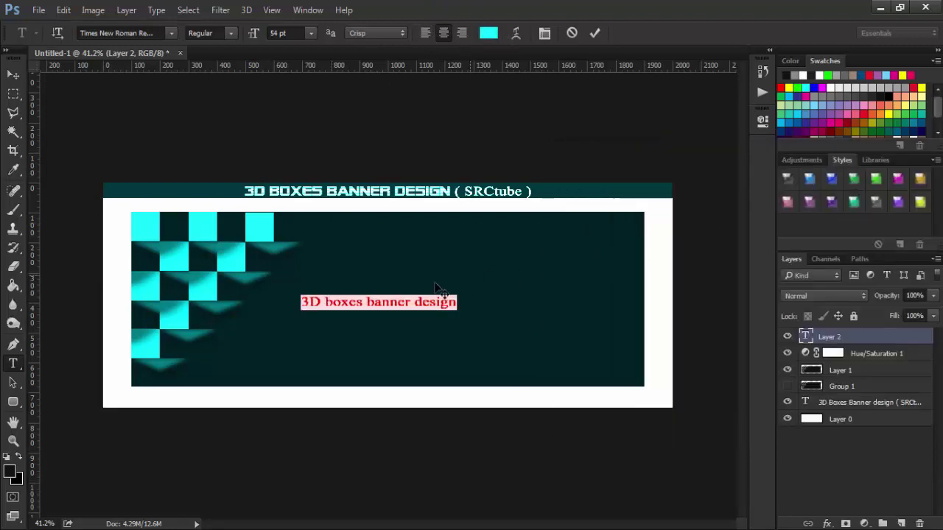
- Make the '3D boxes banner design' heading Bold 81 pt and move it up and right
click(292, 37)
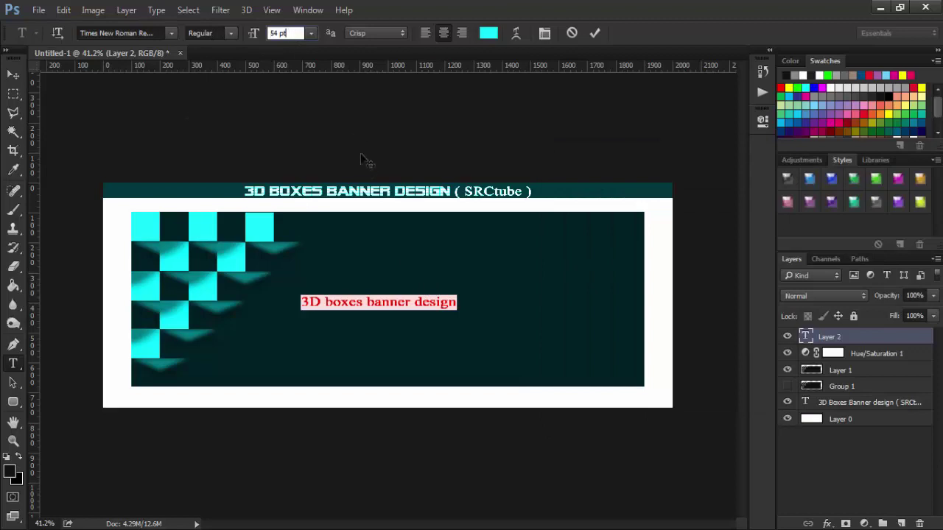
key(Up)
key(Up)
key(Up)
key(Up)
key(Up)
key(Up)
click(232, 31)
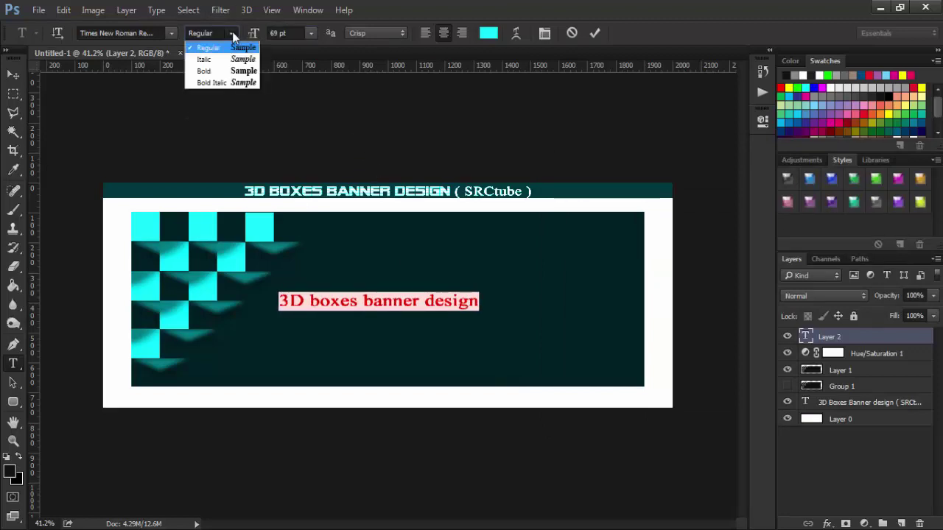
click(206, 63)
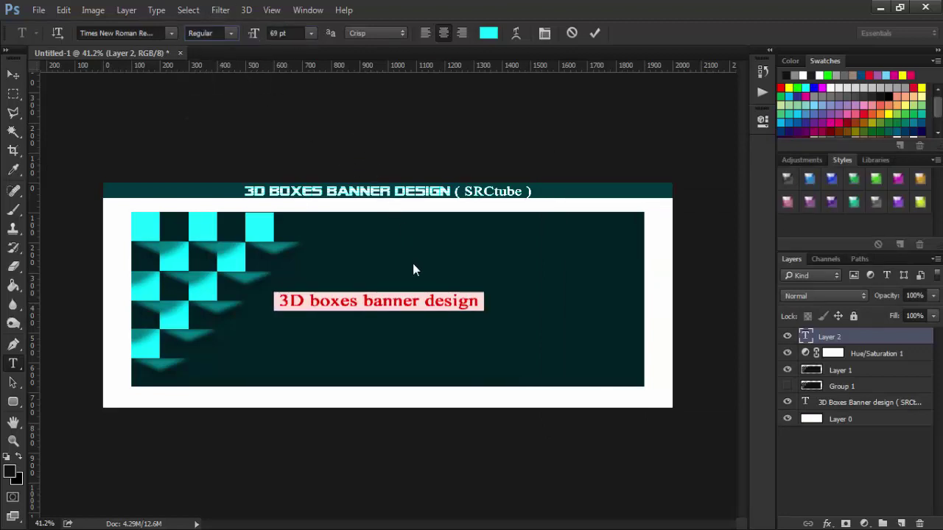
click(287, 34)
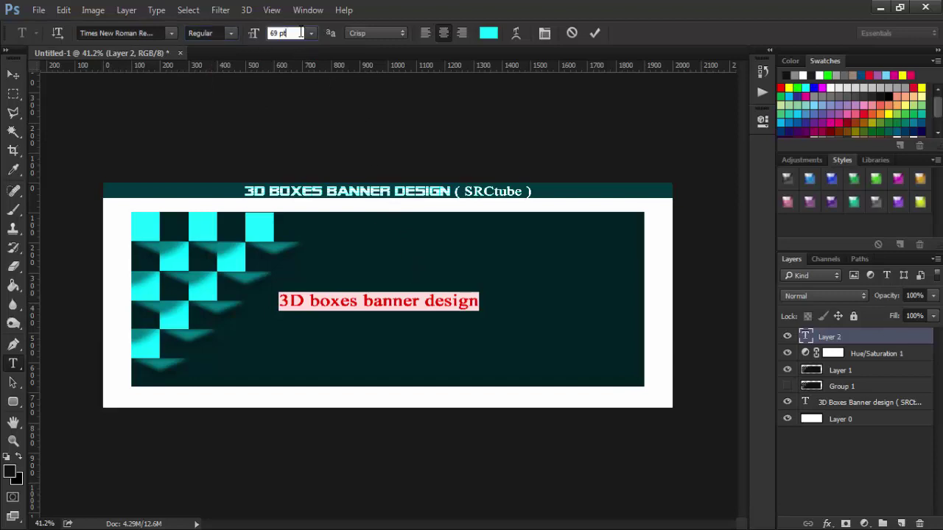
click(227, 33)
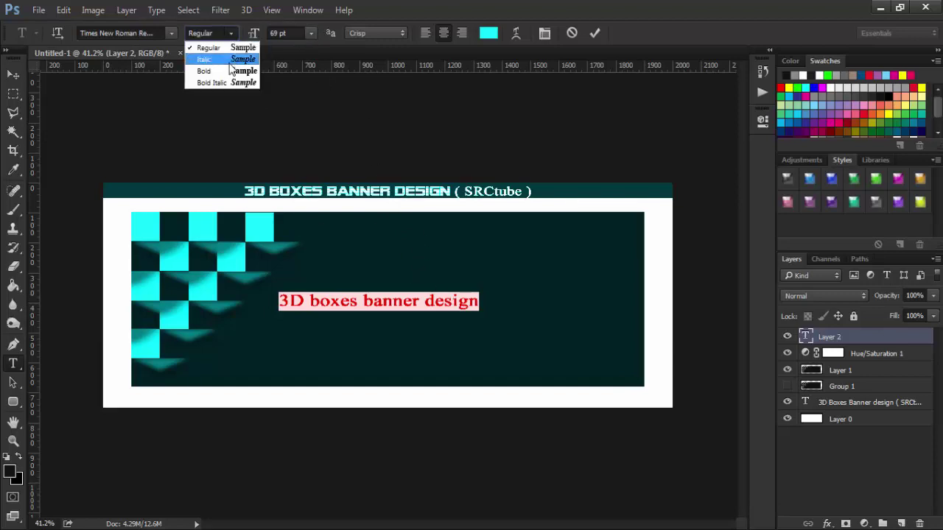
click(224, 63)
click(299, 28)
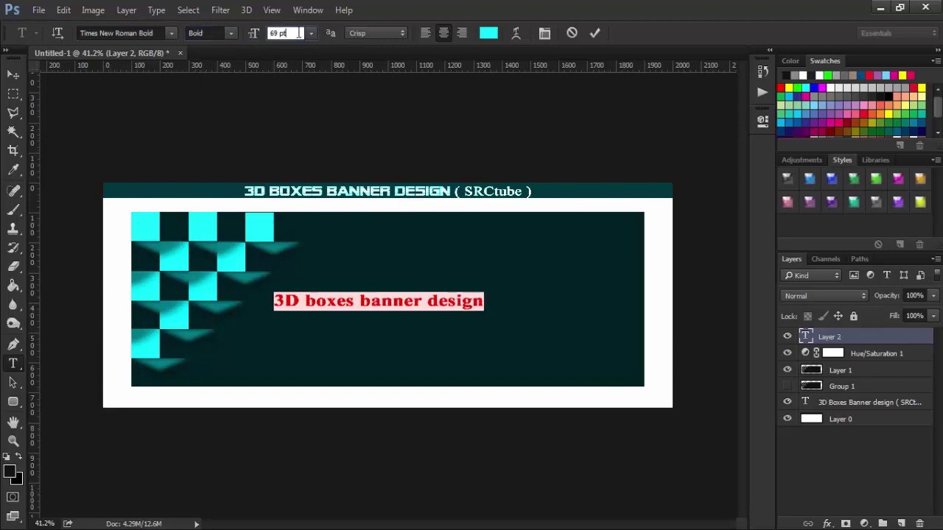
key(Up)
key(Up)
key(Up)
mouse_move(370, 237)
mouse_down()
mouse_move(520, 197)
mouse_move(480, 201)
mouse_up()
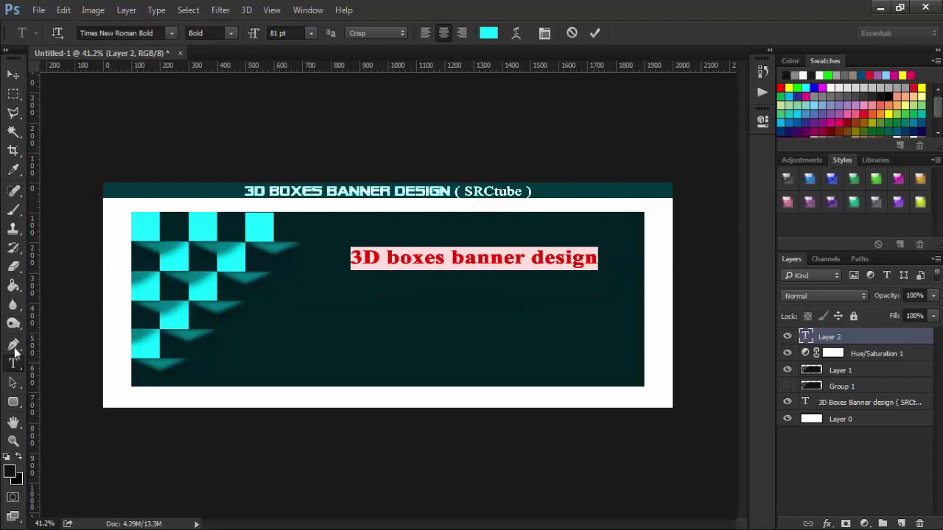
click(11, 385)
- Type 'I hope you enjoyed this 3D box banner design in Photoshop' below the heading, fixing the '#D' typo
key(t)
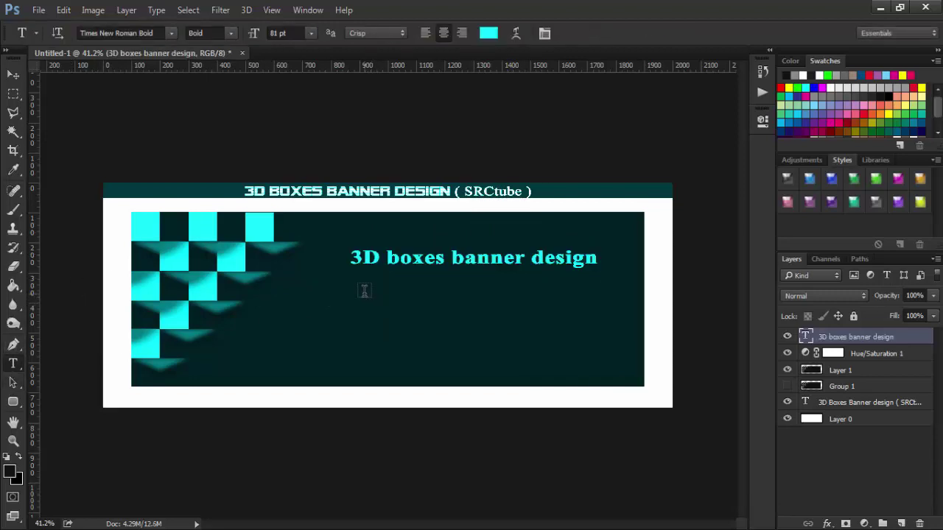
click(358, 293)
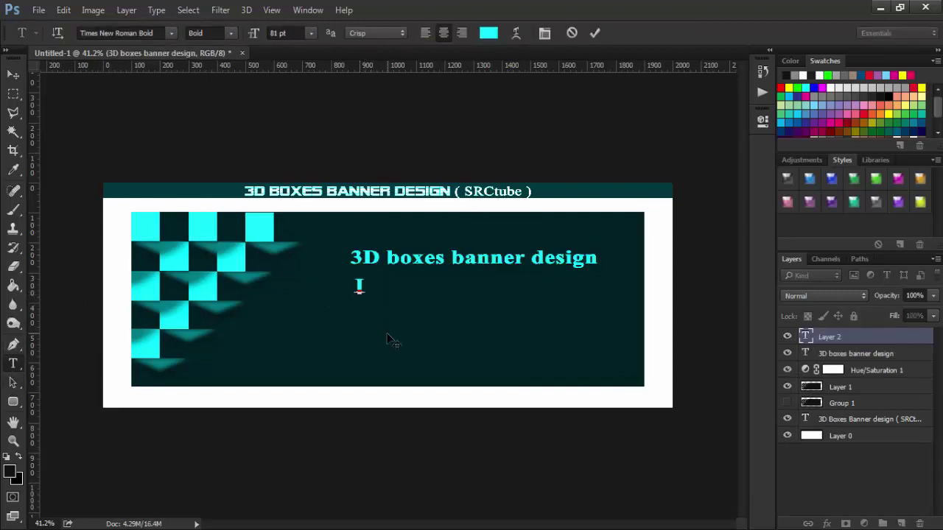
text(hope)
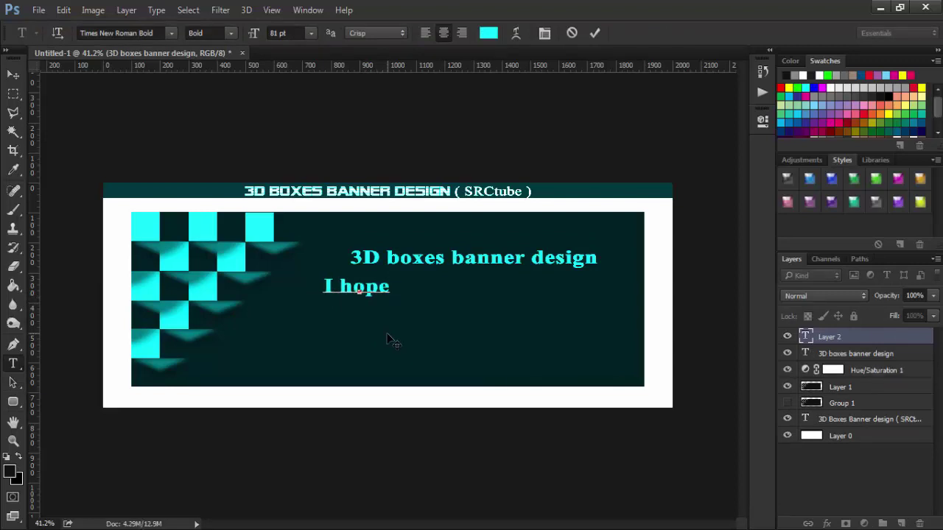
text( you )
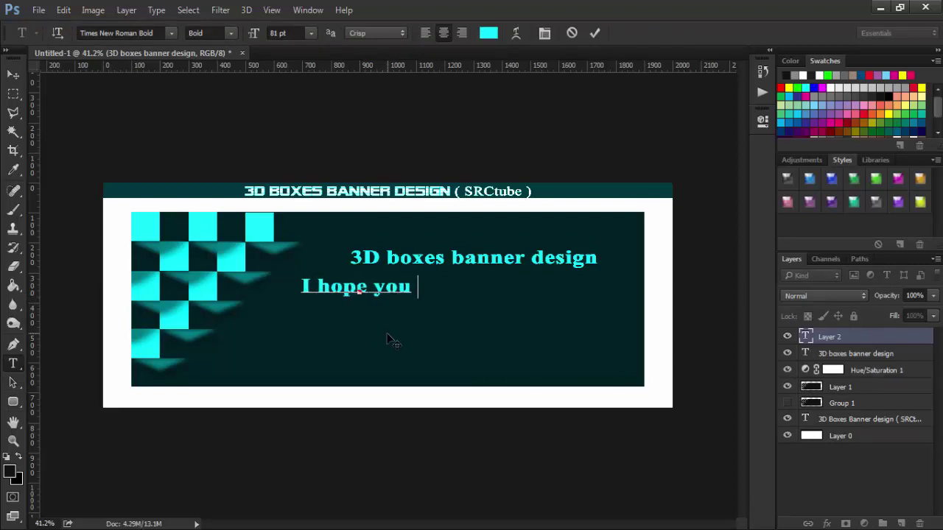
text(enjoy)
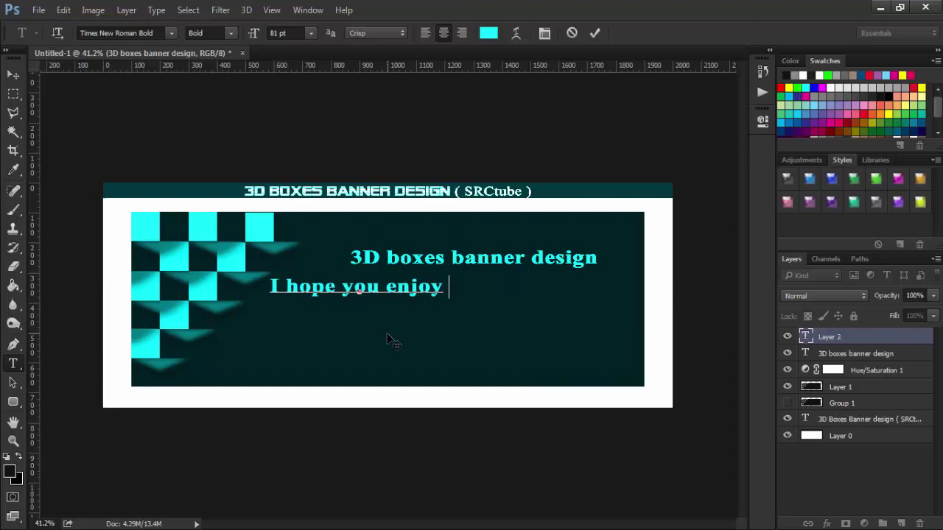
text( ed th)
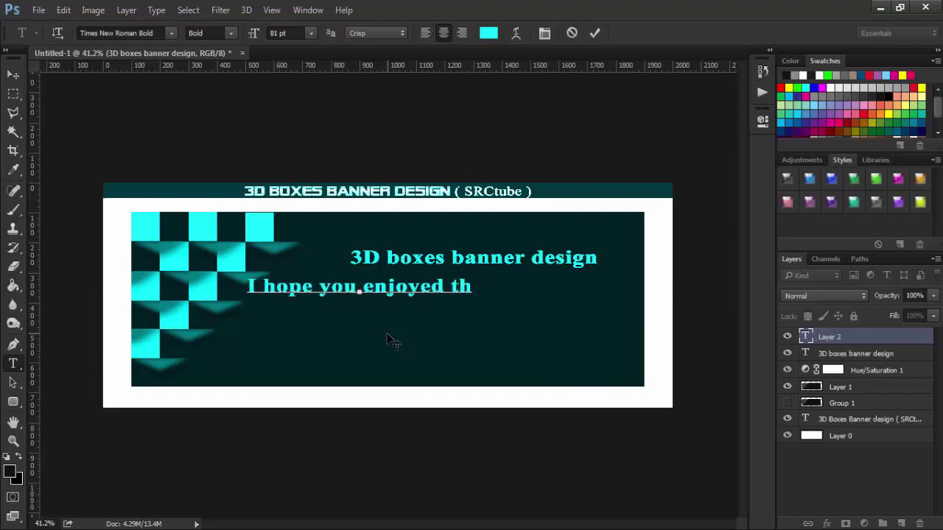
text(is )
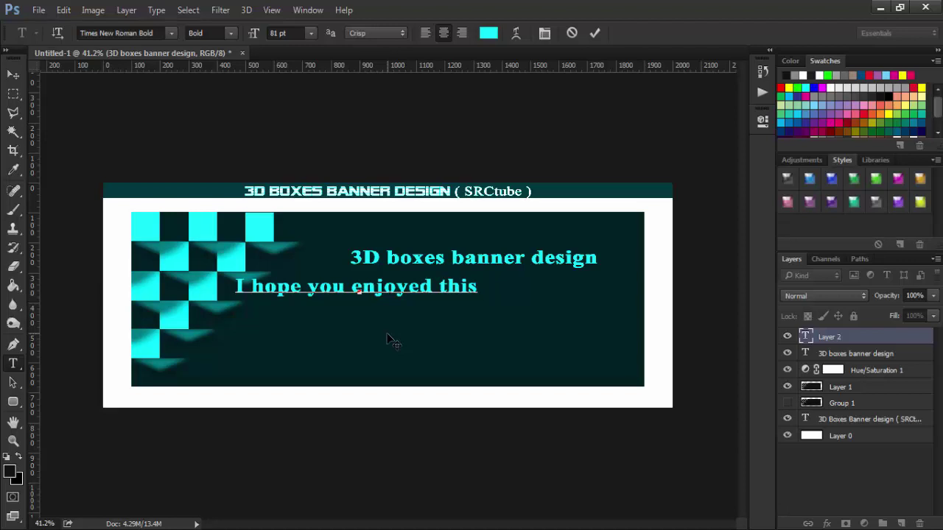
text(#)
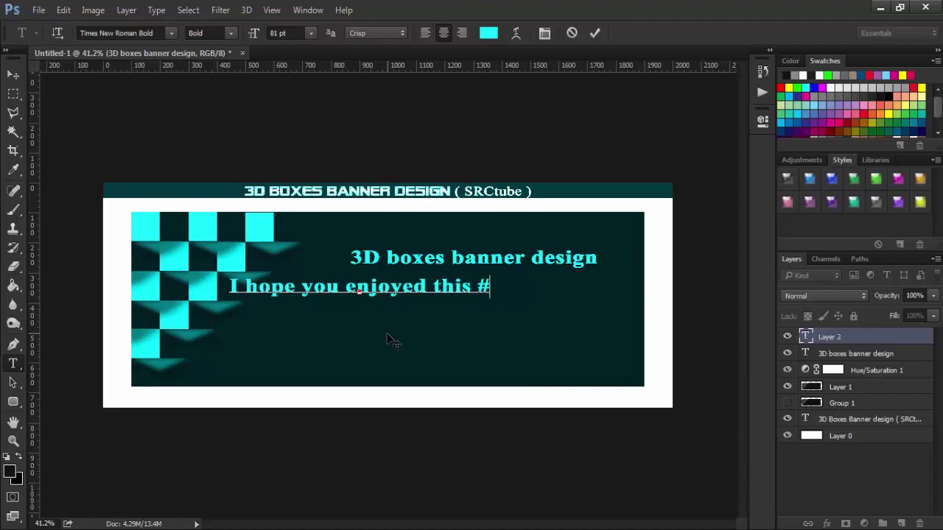
text(D)
key(BackSpace)
key(BackSpace)
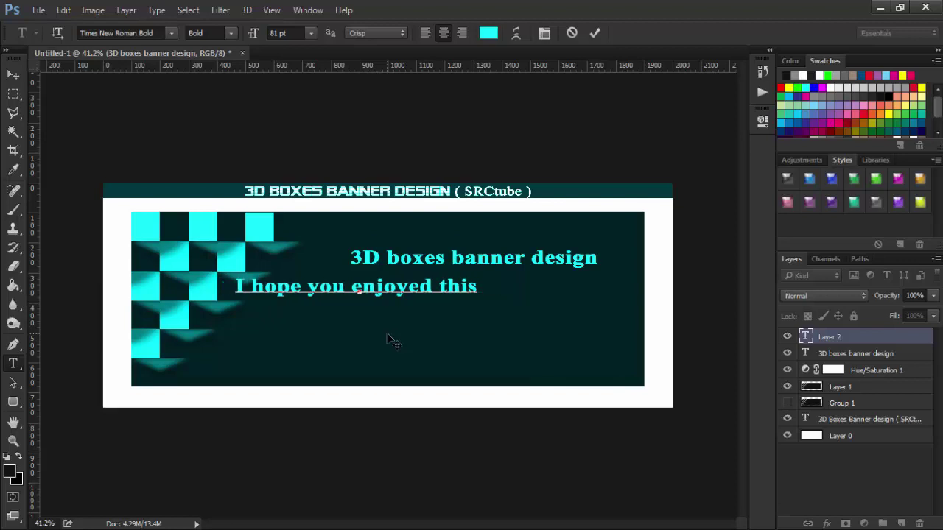
text(3D )
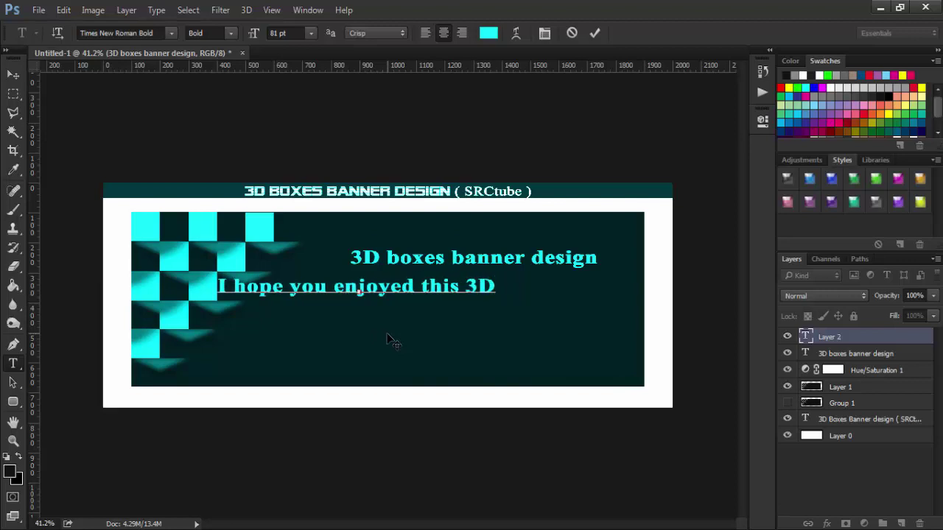
text(bo)
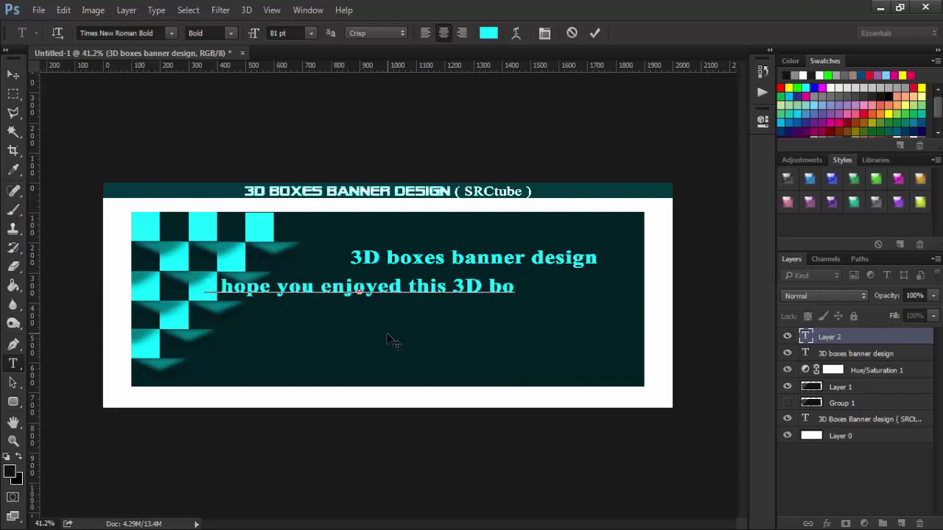
text(x ban)
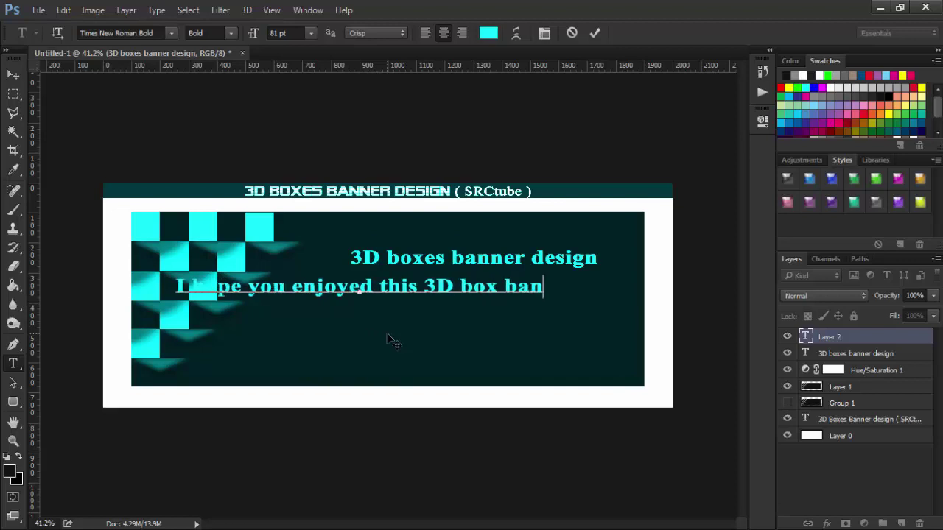
text(ner de)
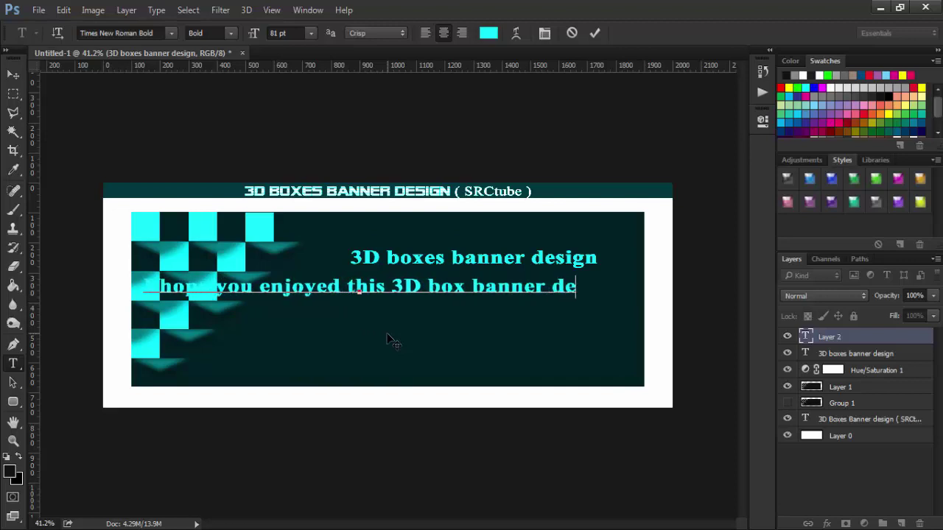
text(sign in )
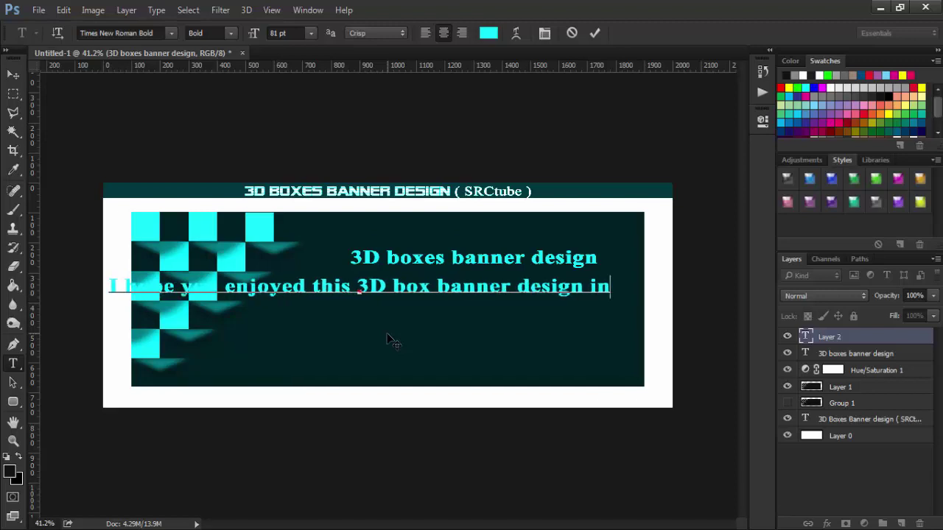
text(Photos)
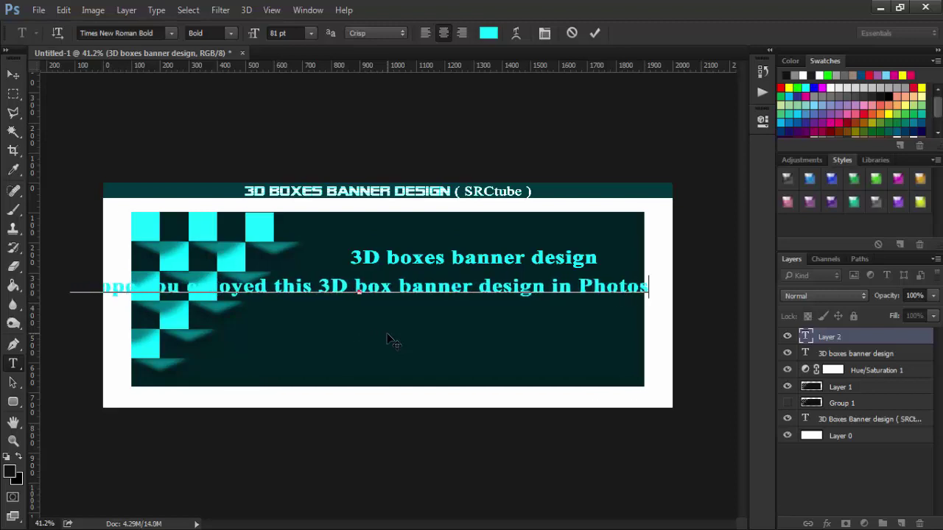
text(hop)
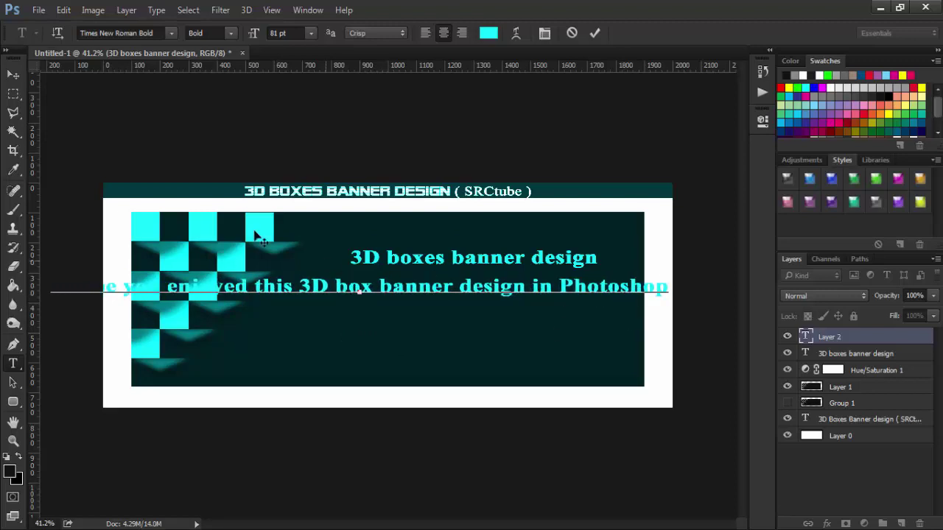
key(ctrl+a)
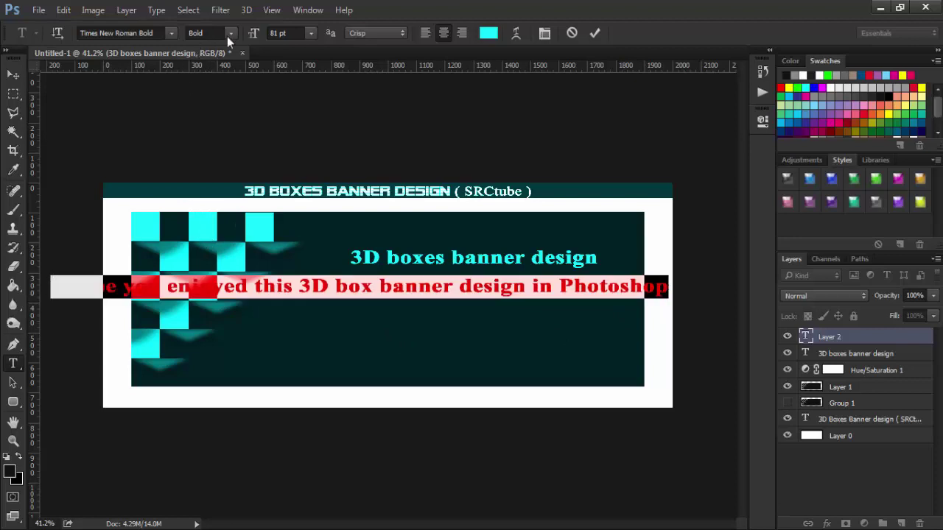
- Set the new sentence to Regular at 70 pt and move it under the heading
click(227, 36)
click(297, 34)
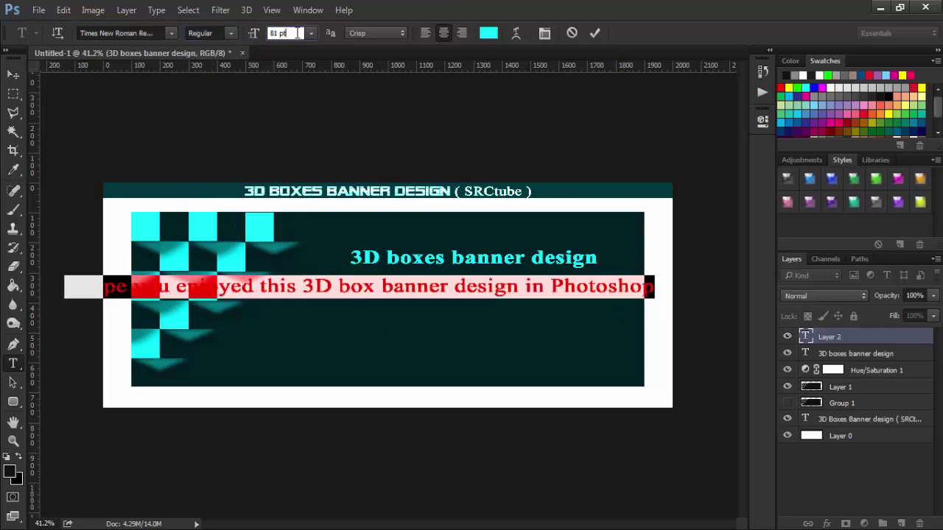
key(Down)
key(Down)
key(Down)
key(Down)
key(Down)
key(Down)
key(Down)
key(Down)
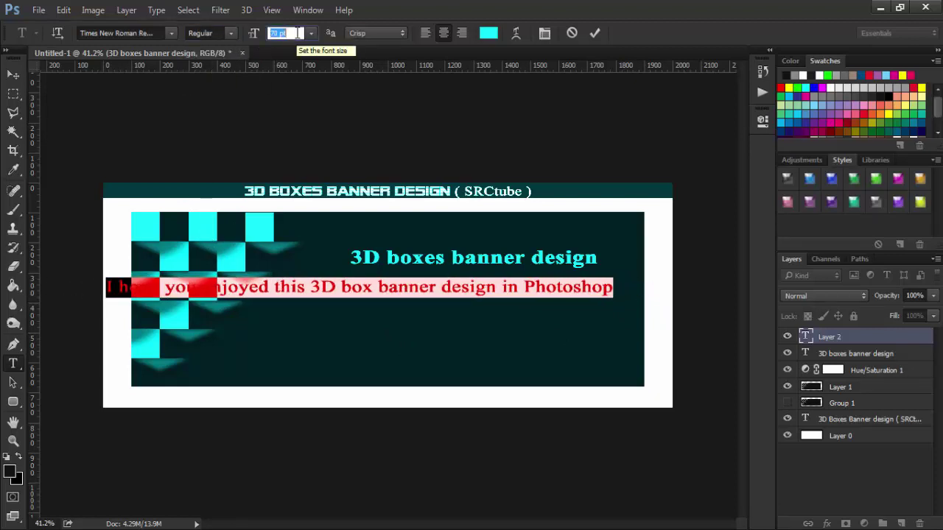
drag(296, 189, 529, 179)
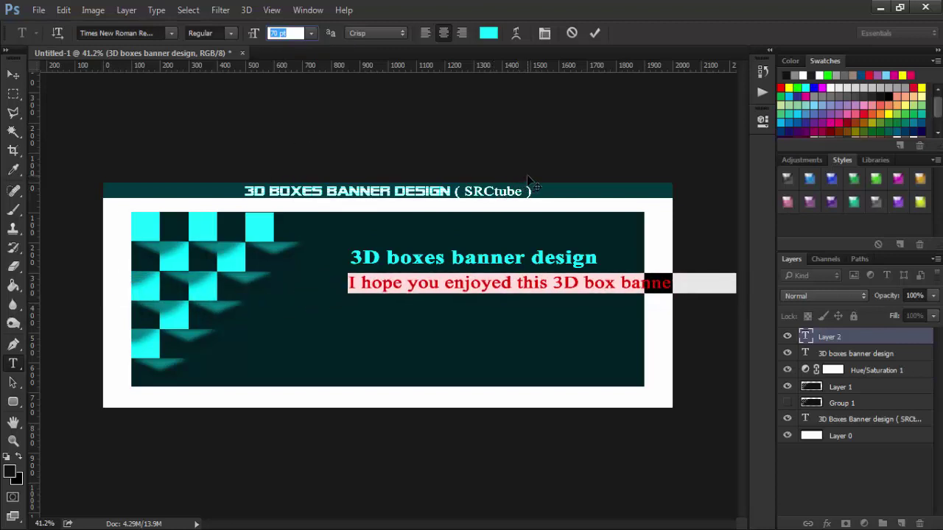
click(618, 283)
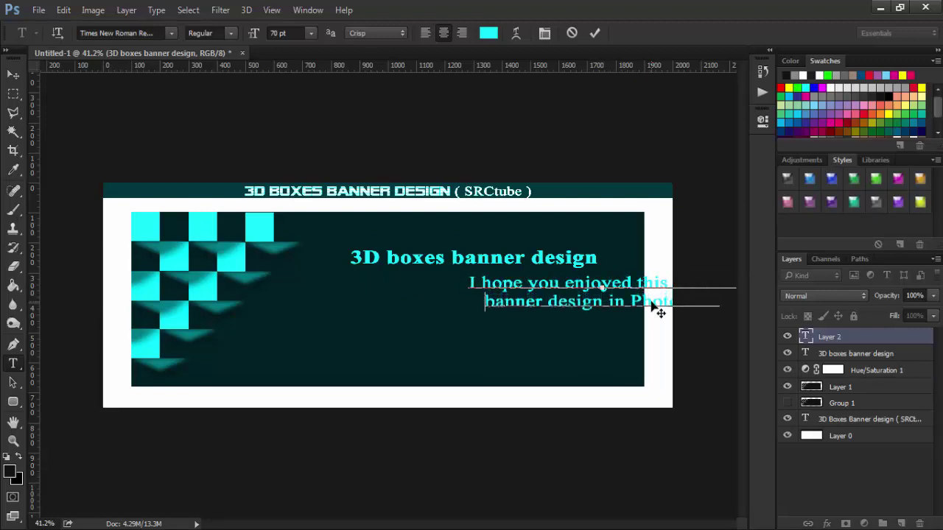
- Left-align the paragraph, line it up with the heading's left edge, and add a vertical guide
key(ctrl+a)
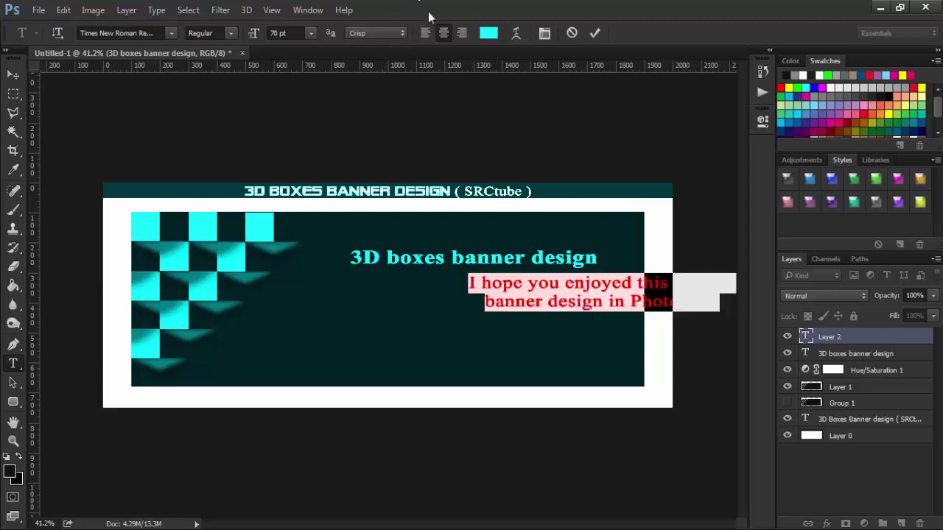
click(425, 34)
drag(514, 232, 390, 204)
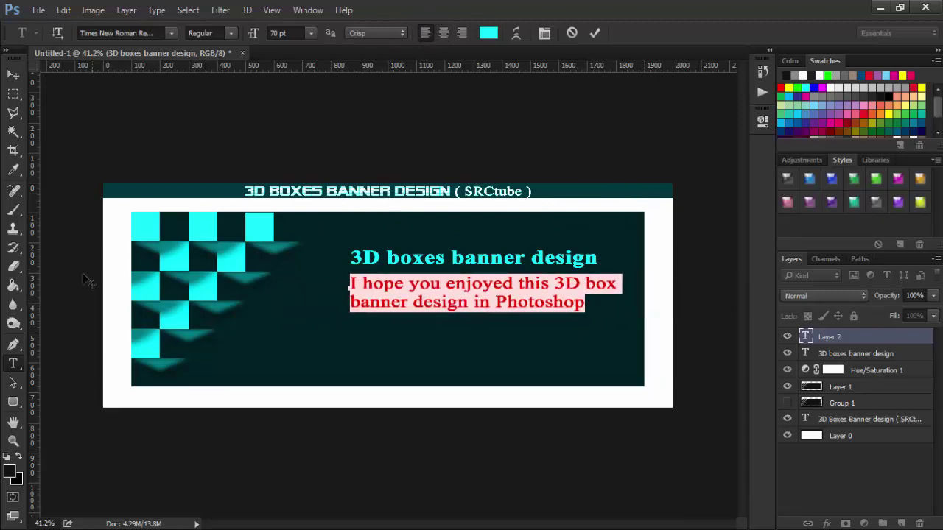
mouse_move(189, 291)
mouse_down()
mouse_move(366, 318)
mouse_move(350, 309)
mouse_up()
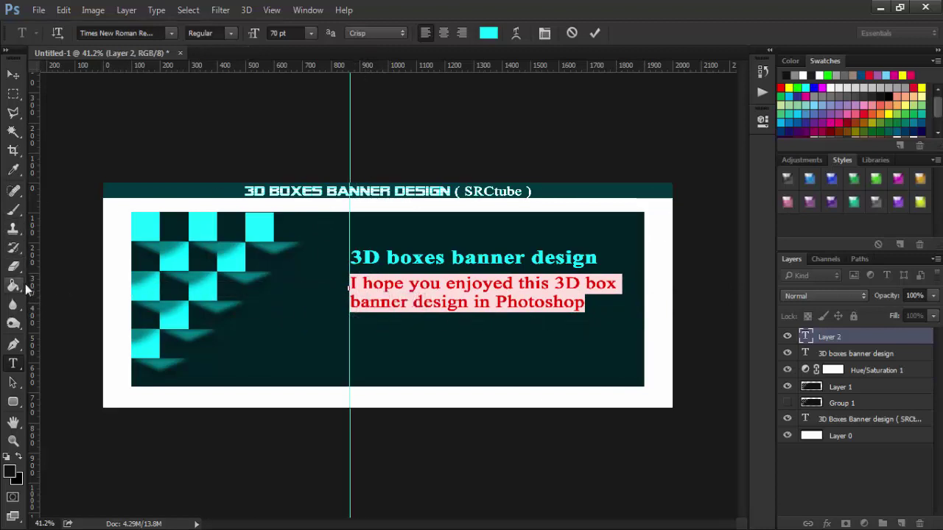
drag(33, 294, 597, 354)
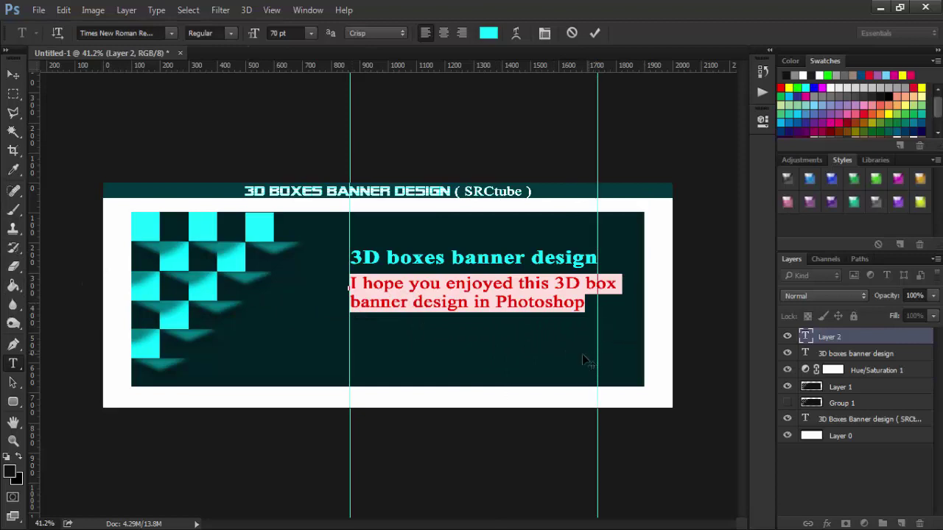
click(527, 290)
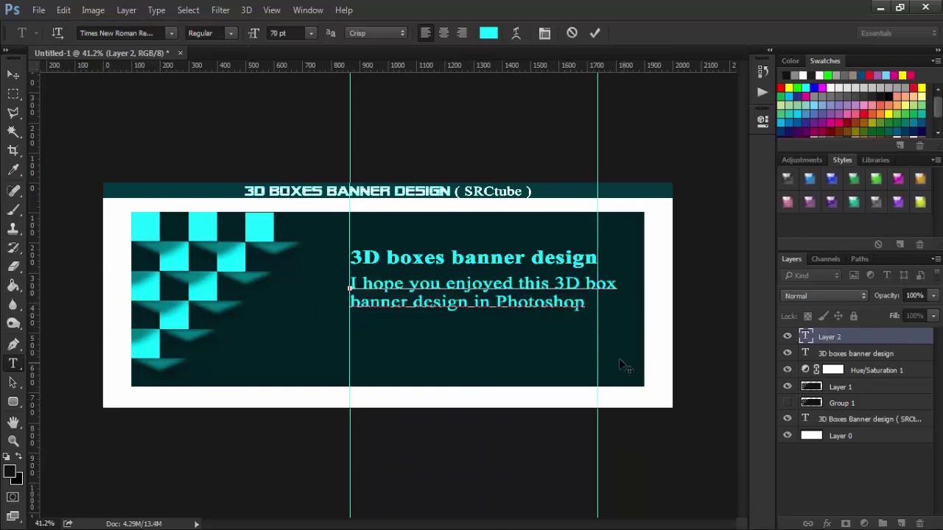
- End the sentence with a period and reduce the whole paragraph to 65 pt
text(.)
key(ctrl+a)
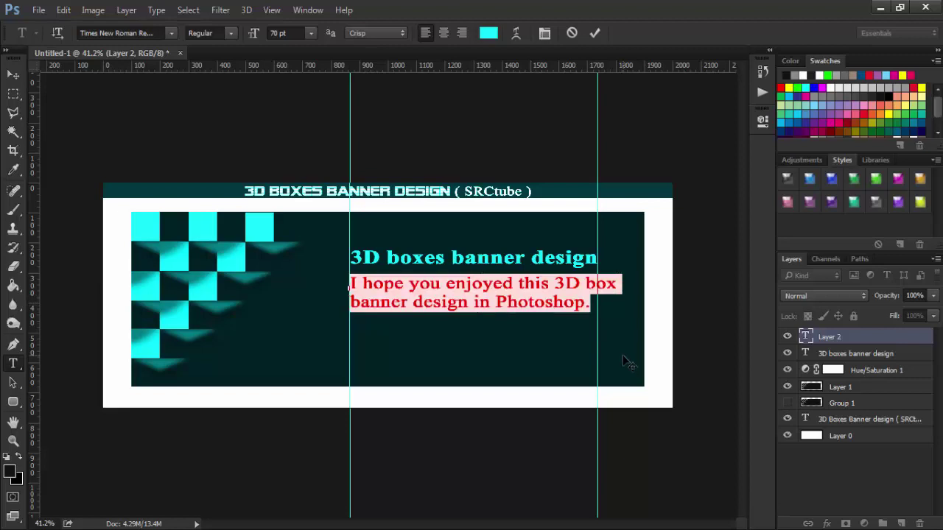
click(289, 33)
key(Down)
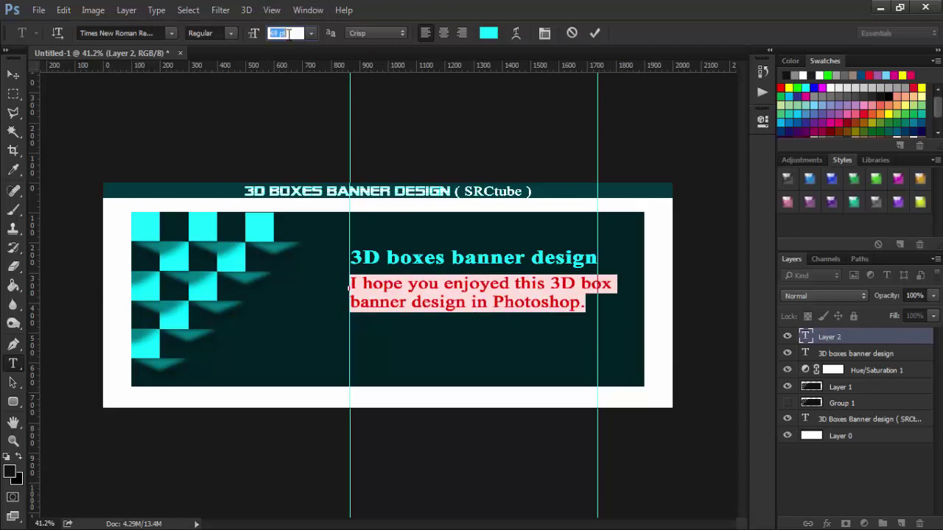
key(Down)
key(Down)
key(Down)
key(Down)
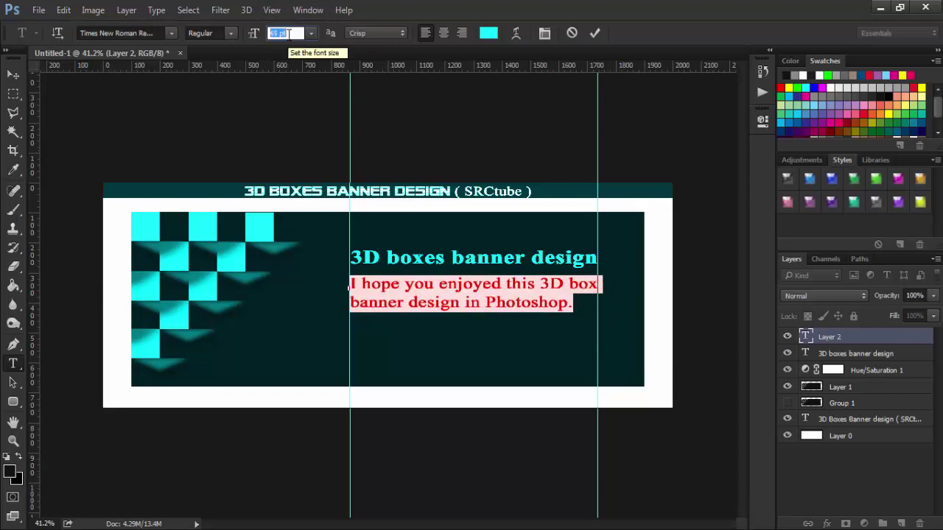
click(12, 74)
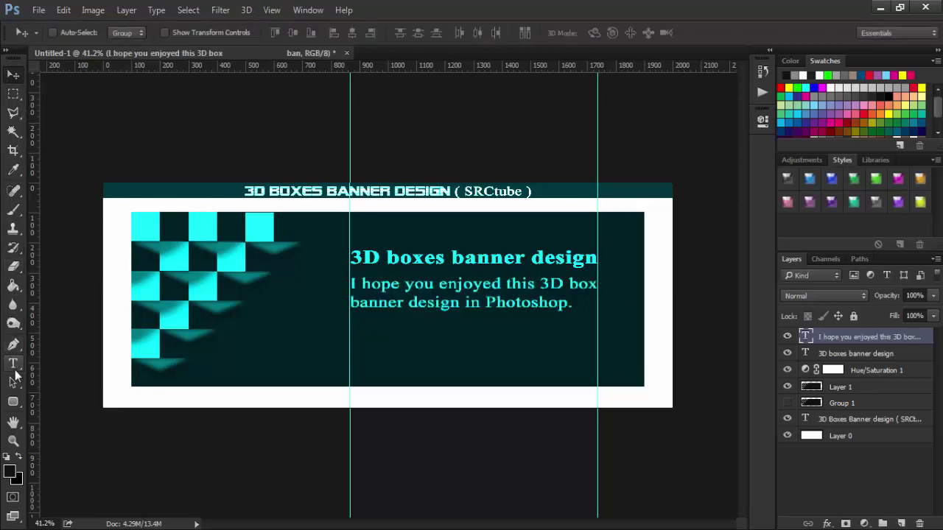
click(14, 363)
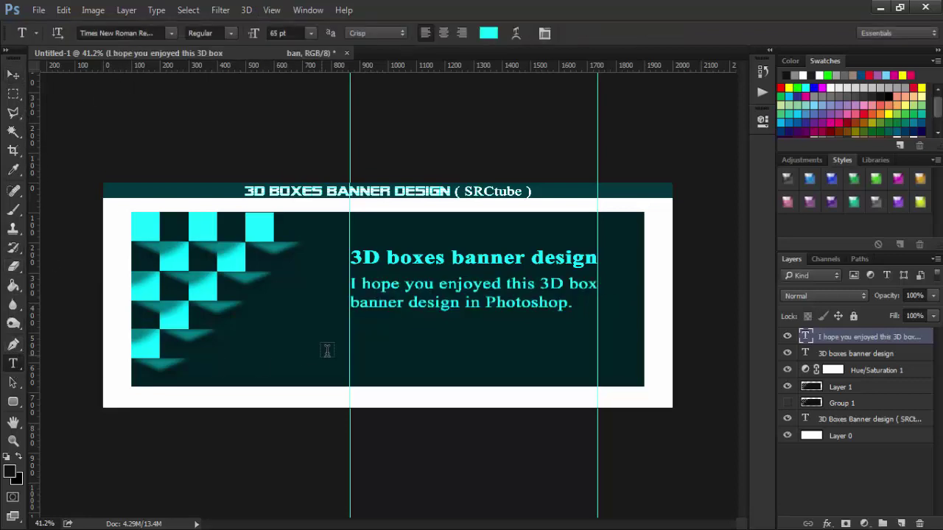
- Type 'Please Subscribe to SRCtube Channel.' and position it just under the Photoshop sentence
click(372, 347)
text(Plea)
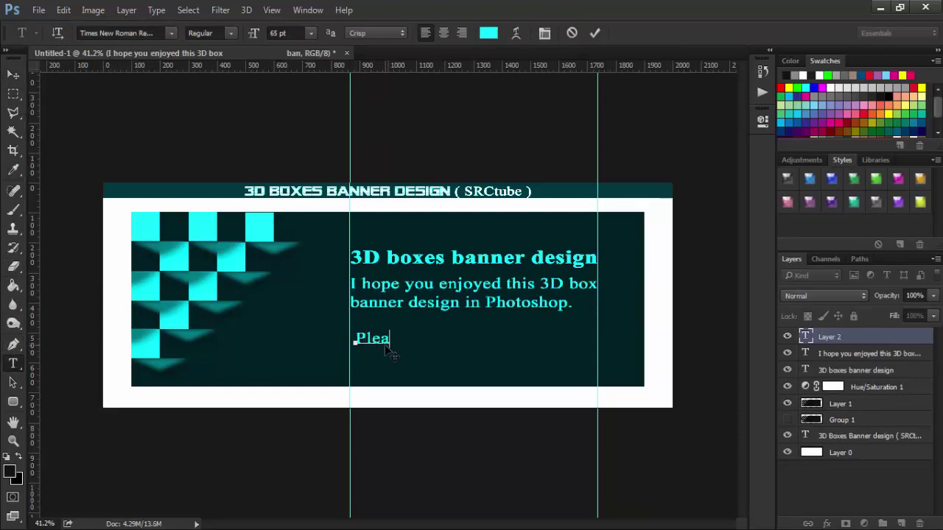
text(se S)
text(ubscr)
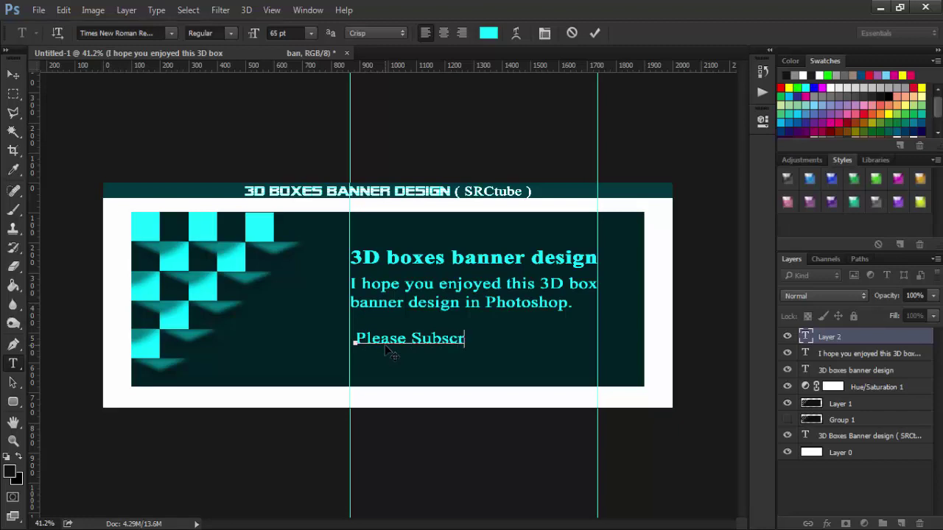
text(ibe )
text(m)
key(BackSpace)
text(to S)
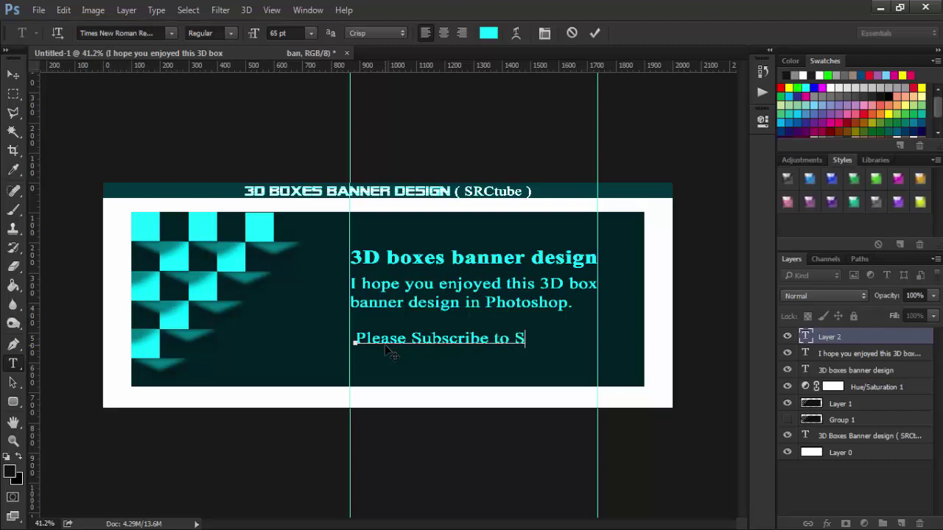
text(RCtube)
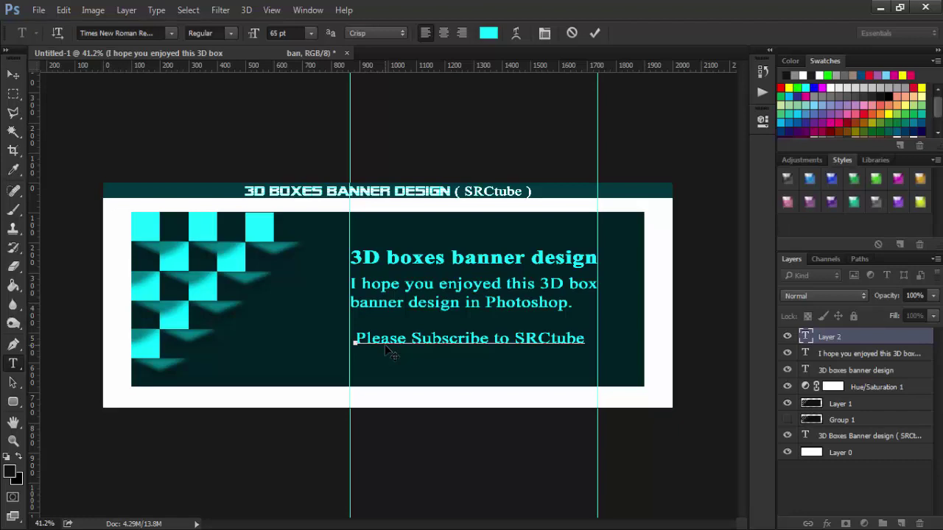
key(Home)
key(Right)
key(shift+Right)
key(shift+Right)
key(shift+Right)
key(shift+Right)
key(shift+Right)
key(shift+Right)
key(shift+Right)
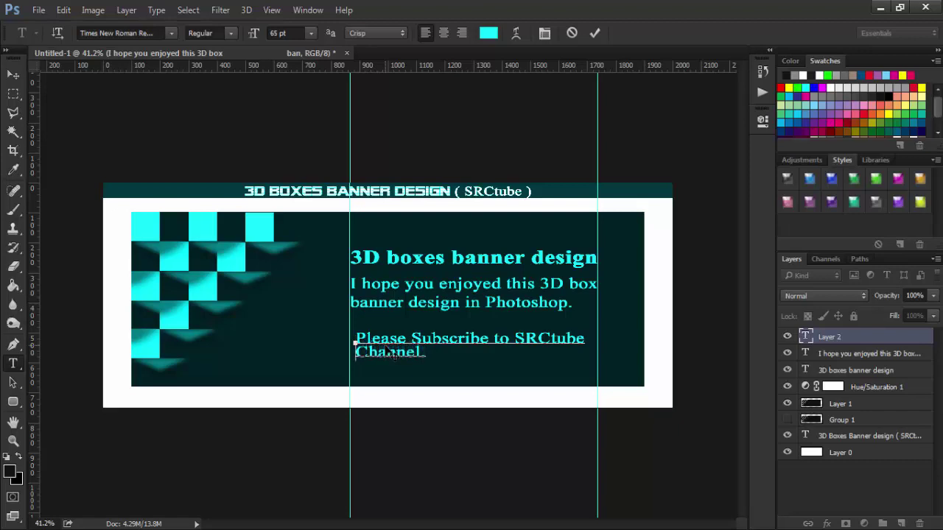
drag(392, 351, 372, 311)
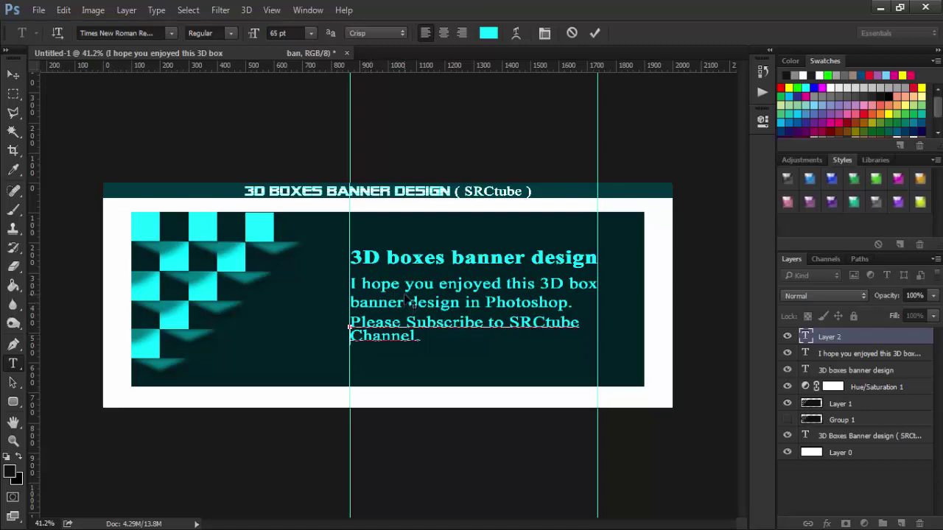
drag(404, 298, 406, 297)
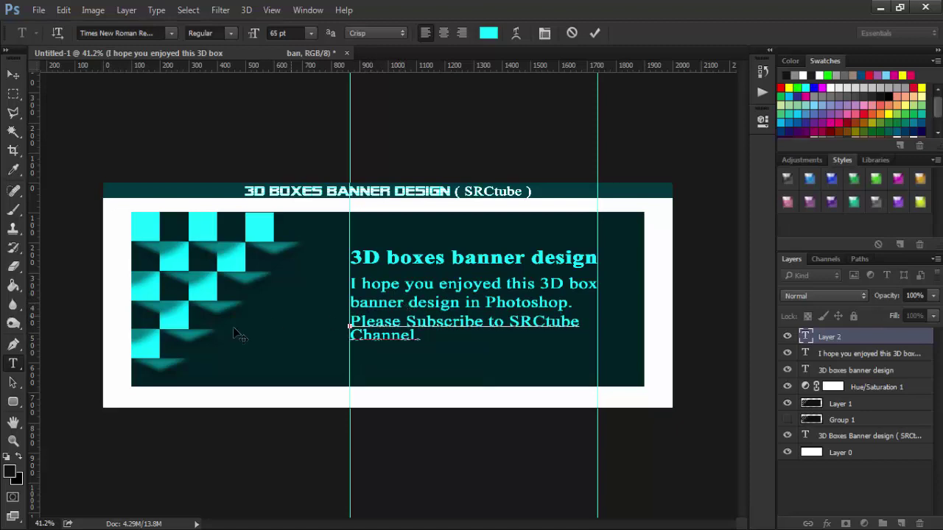
click(13, 267)
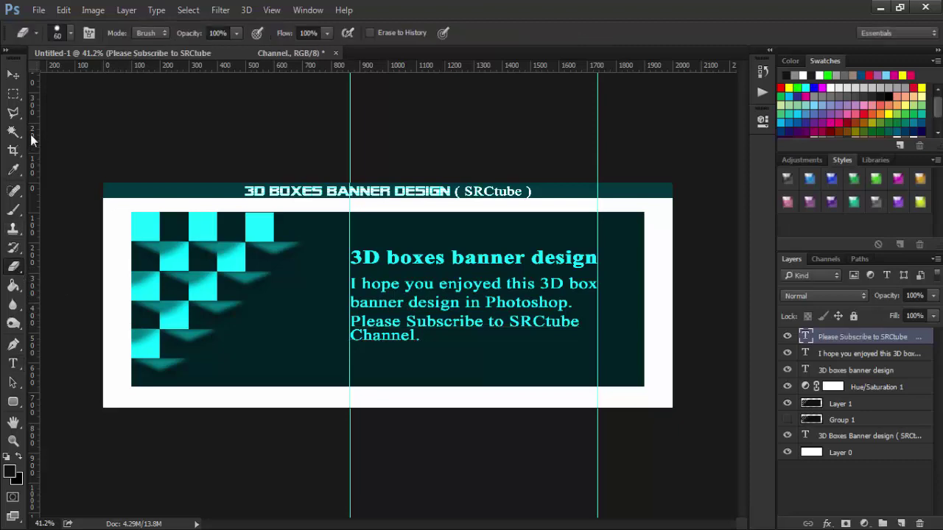
- Type 'Like & Comment! I love to read your comments and reply..', breaking before 'read' with wider leading
click(14, 363)
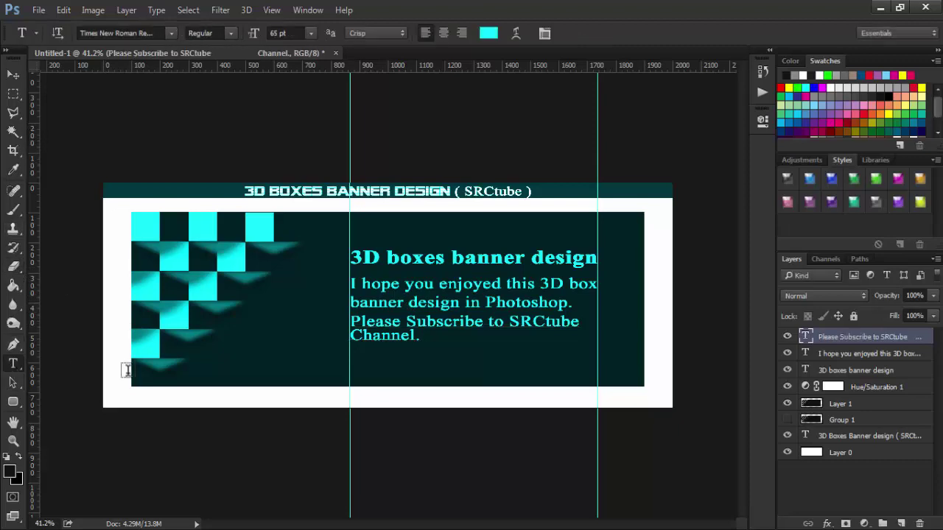
click(368, 366)
text(Lik)
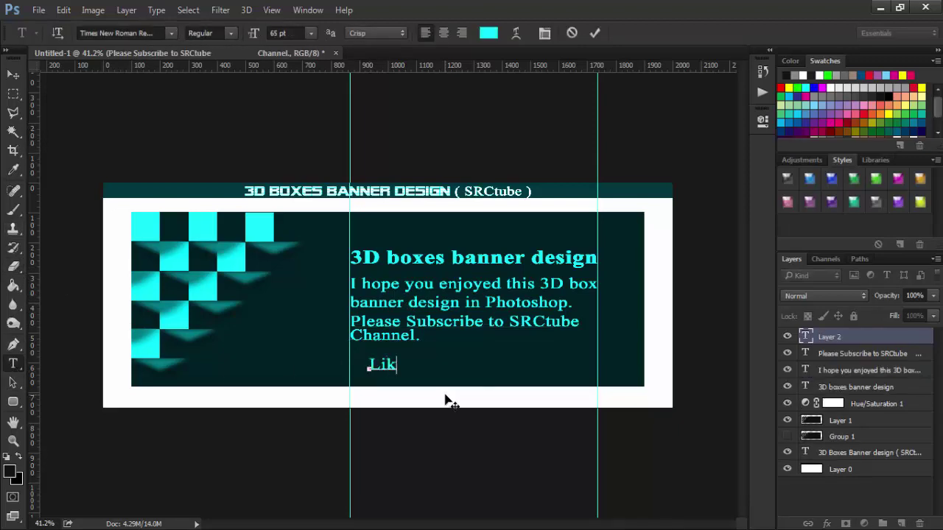
text(e &)
text( Comme)
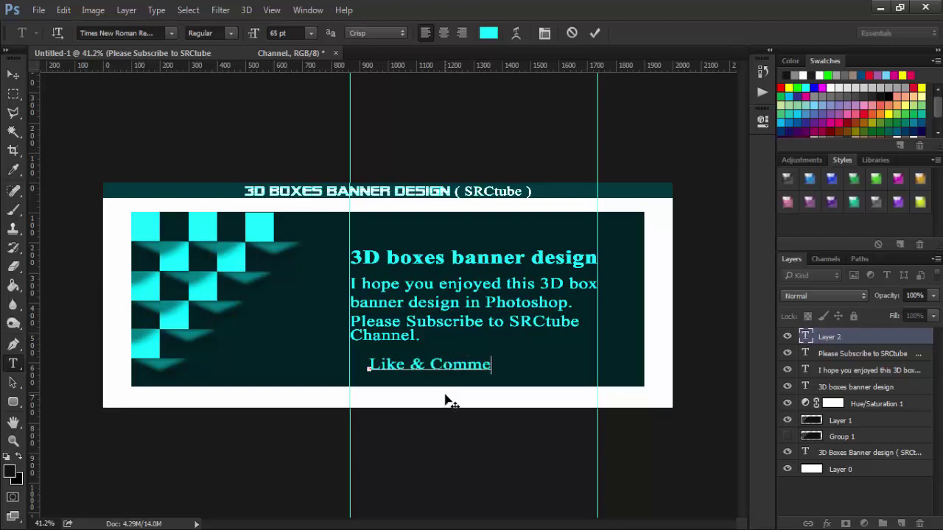
text(nt! )
text(I )
text(love to )
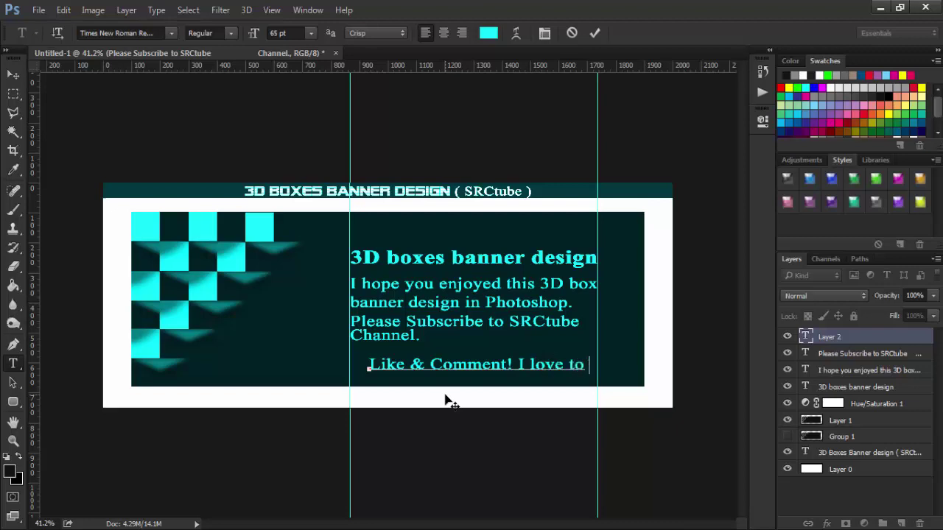
text(read )
text(your )
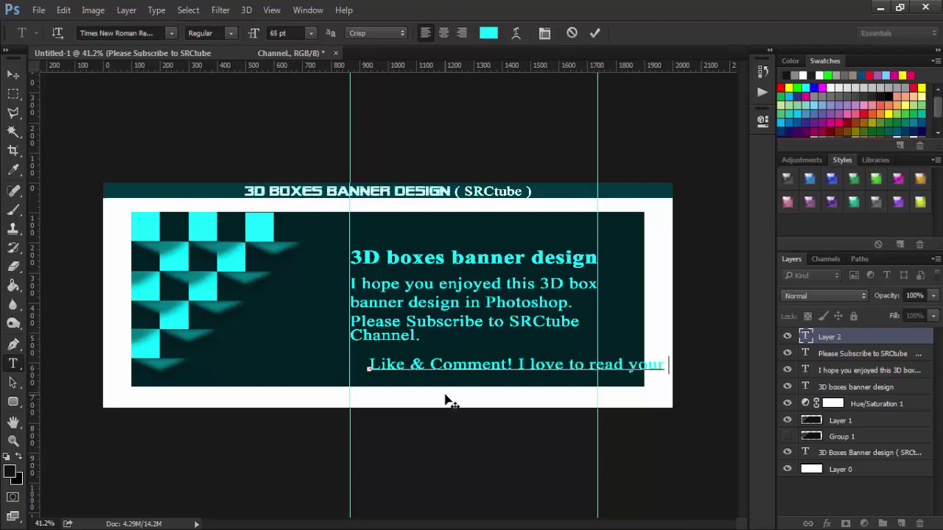
text(coen)
mouse_move(495, 340)
mouse_down()
mouse_move(465, 340)
mouse_move(476, 329)
mouse_up()
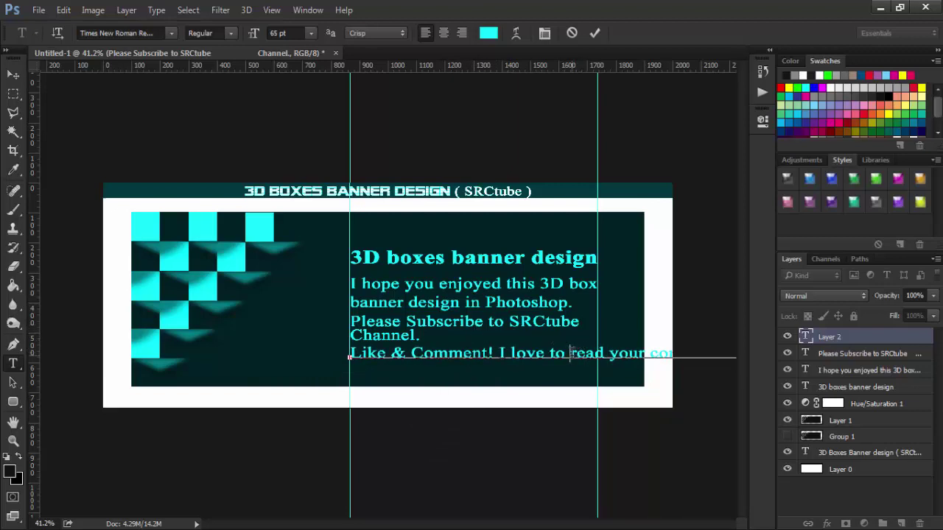
key(BackSpace)
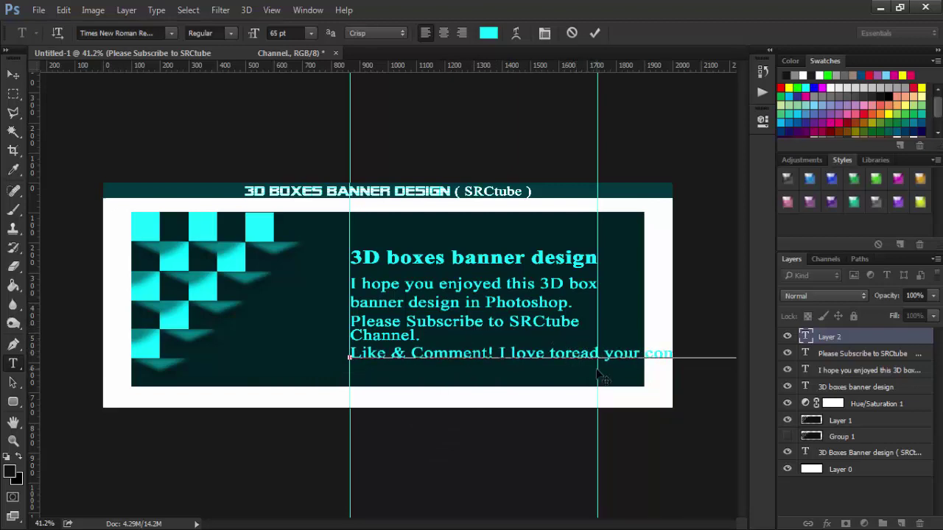
key(Return)
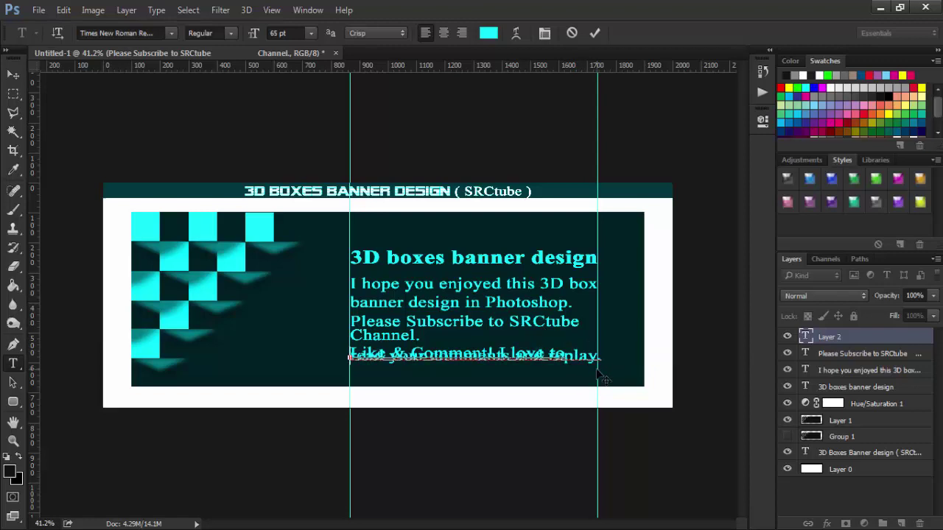
key(alt+Down)
key(alt+Down)
key(alt+Down)
key(alt+Down)
key(alt+Down)
key(alt+Down)
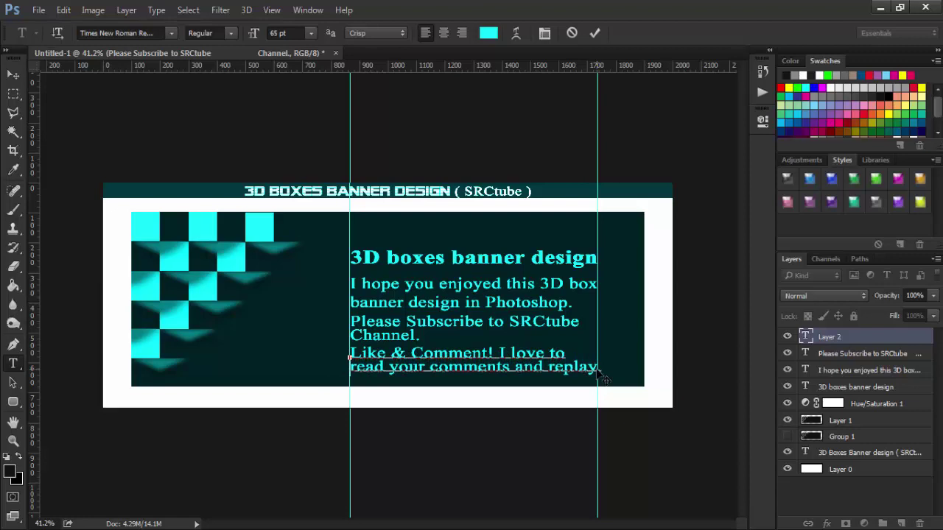
key(Right)
key(Right)
key(Right)
key(Right)
key(Right)
key(Right)
key(Right)
key(Right)
key(Right)
key(Right)
key(Delete)
click(12, 77)
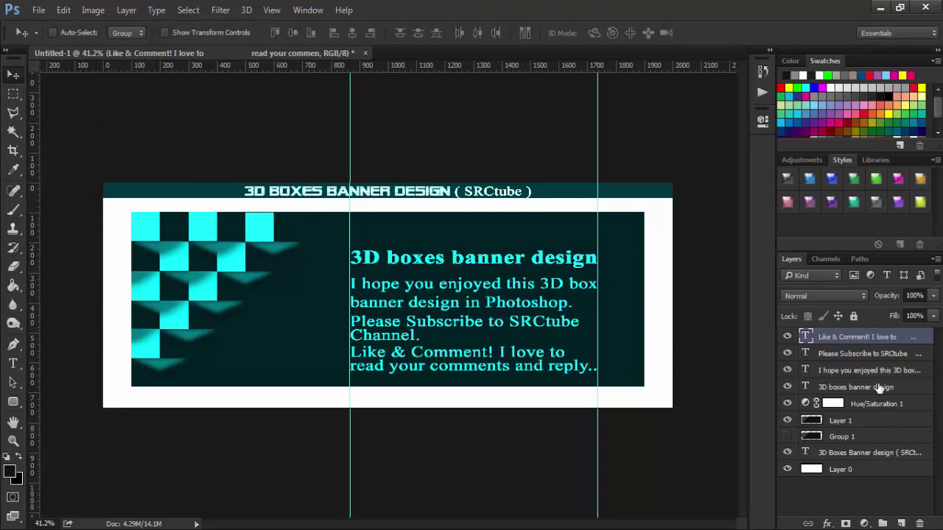
- Move the four text layers up together as one block and clear all guides
shift+click(852, 387)
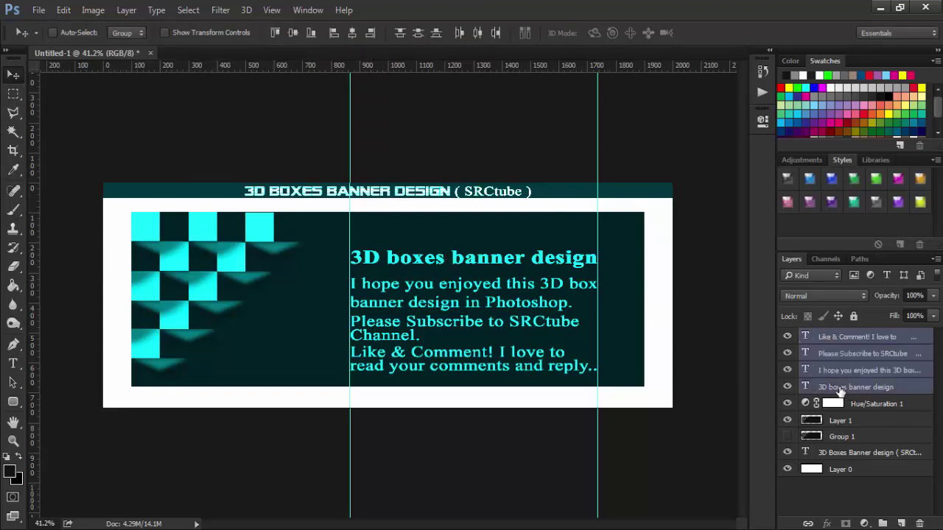
drag(442, 292, 440, 274)
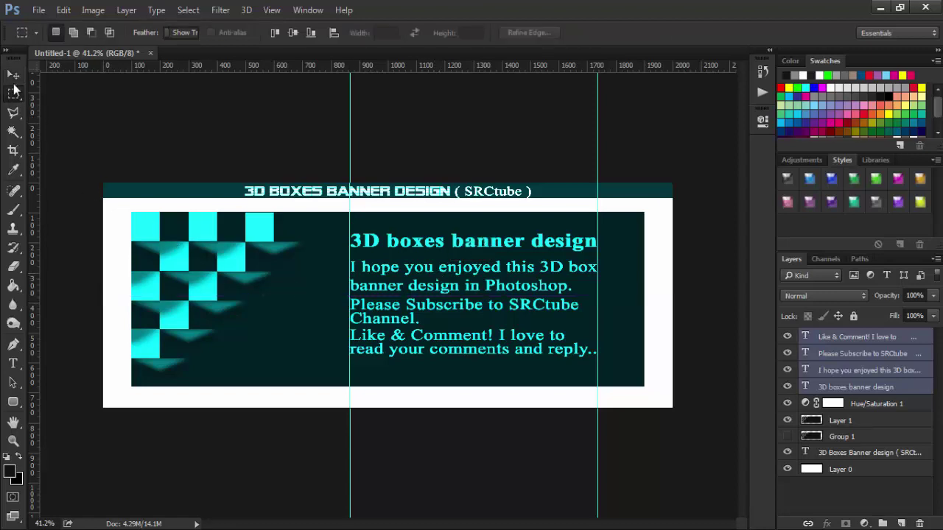
click(268, 15)
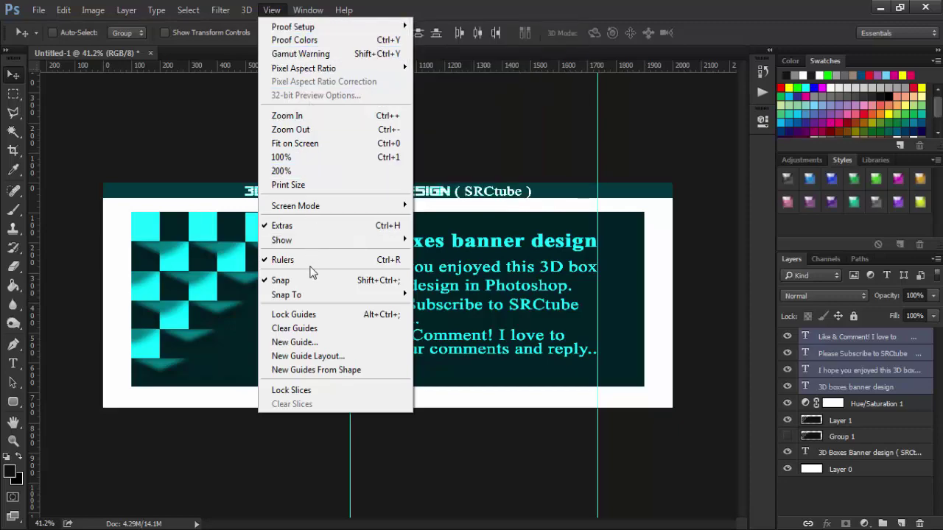
click(307, 329)
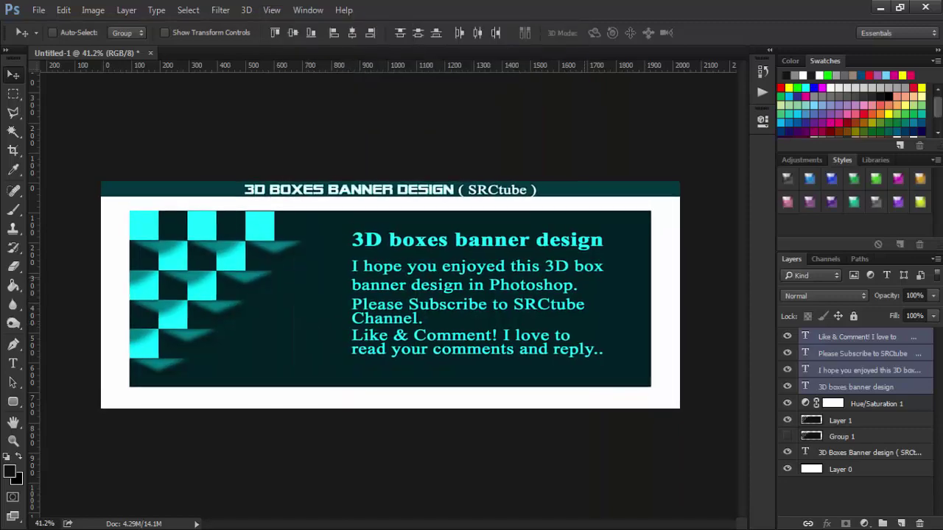